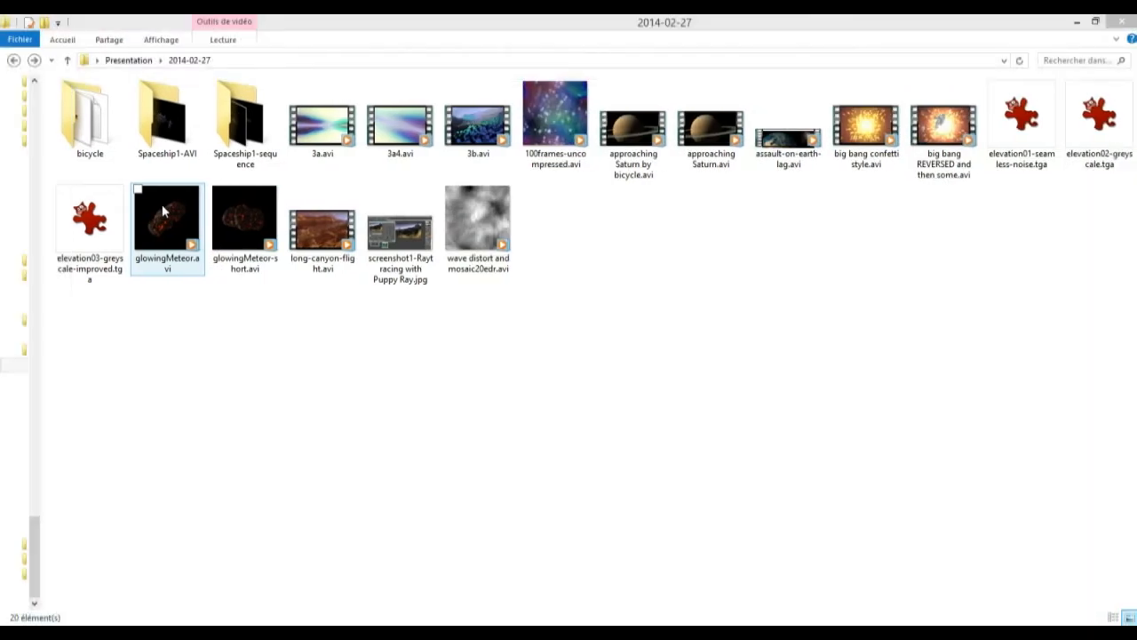
# Play glowingMeteor.avi in an enlarged player window and glowingMeteor-short.avi to preview the two meteor clips, closing the player after each.
pyautogui.doubleClick(162, 206)
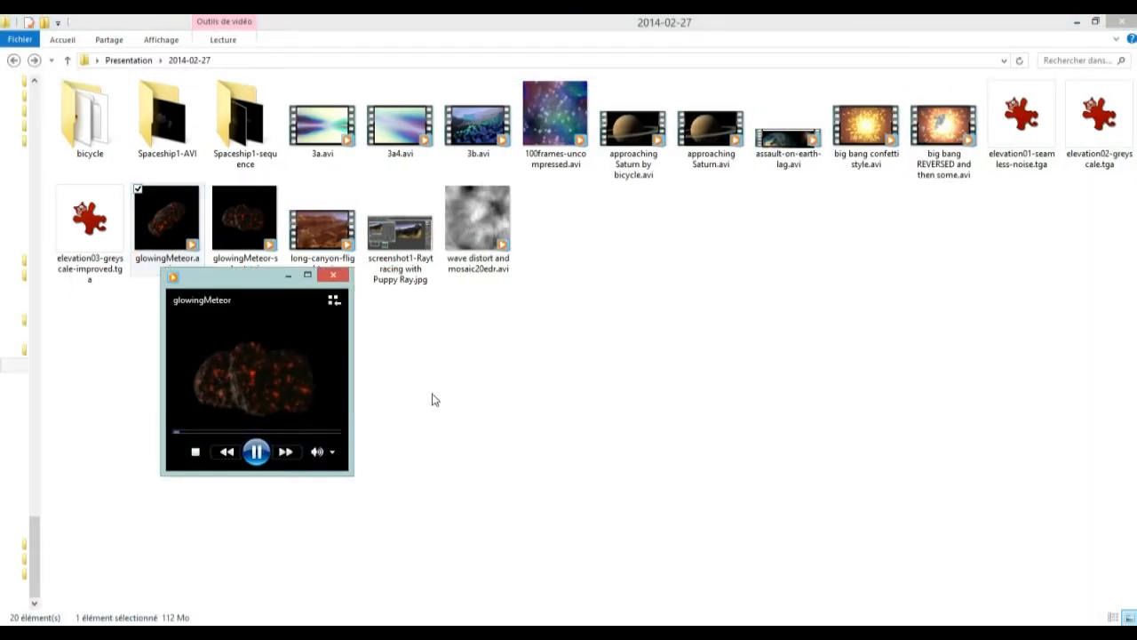
pyautogui.moveTo(248, 279); pyautogui.dragTo(316, 104)
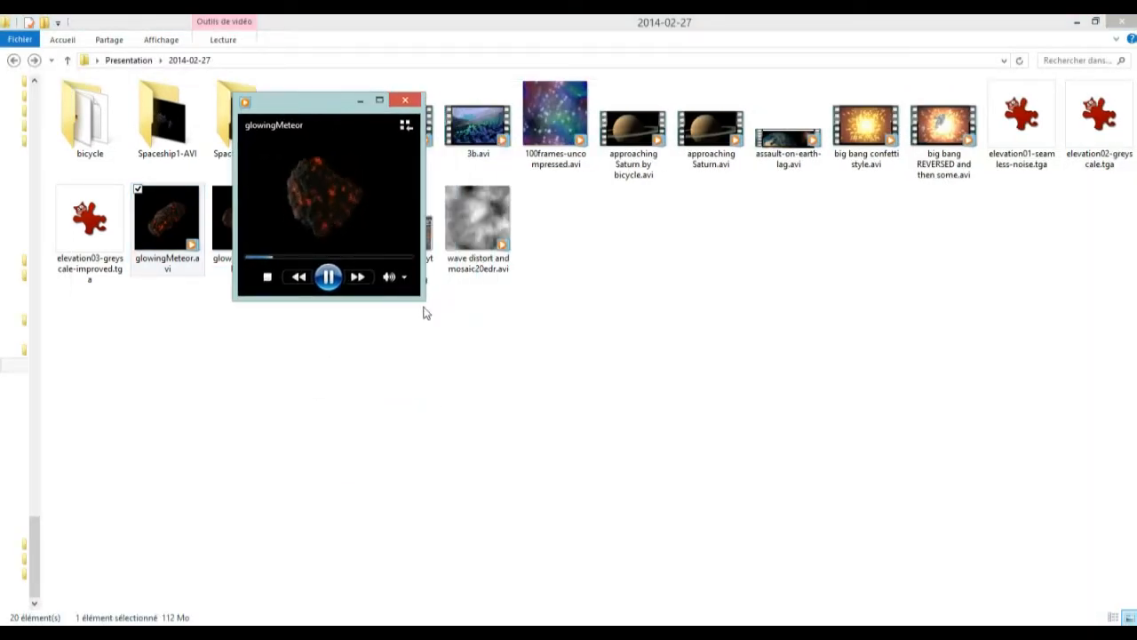
pyautogui.moveTo(424, 311); pyautogui.dragTo(885, 556)
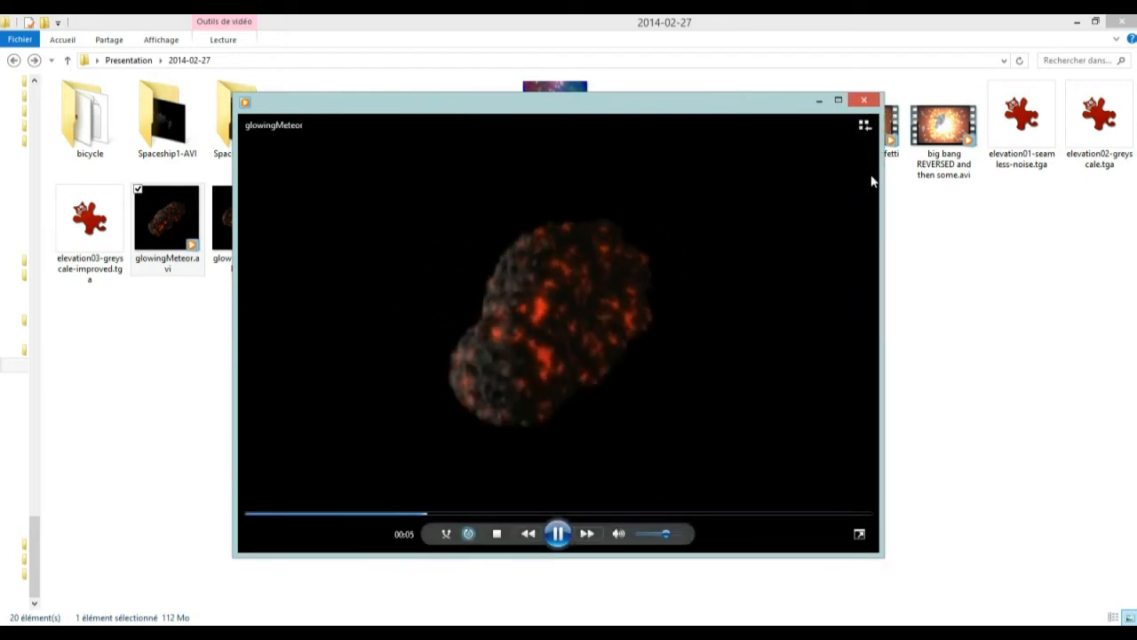
pyautogui.click(864, 100)
pyautogui.doubleClick(230, 201)
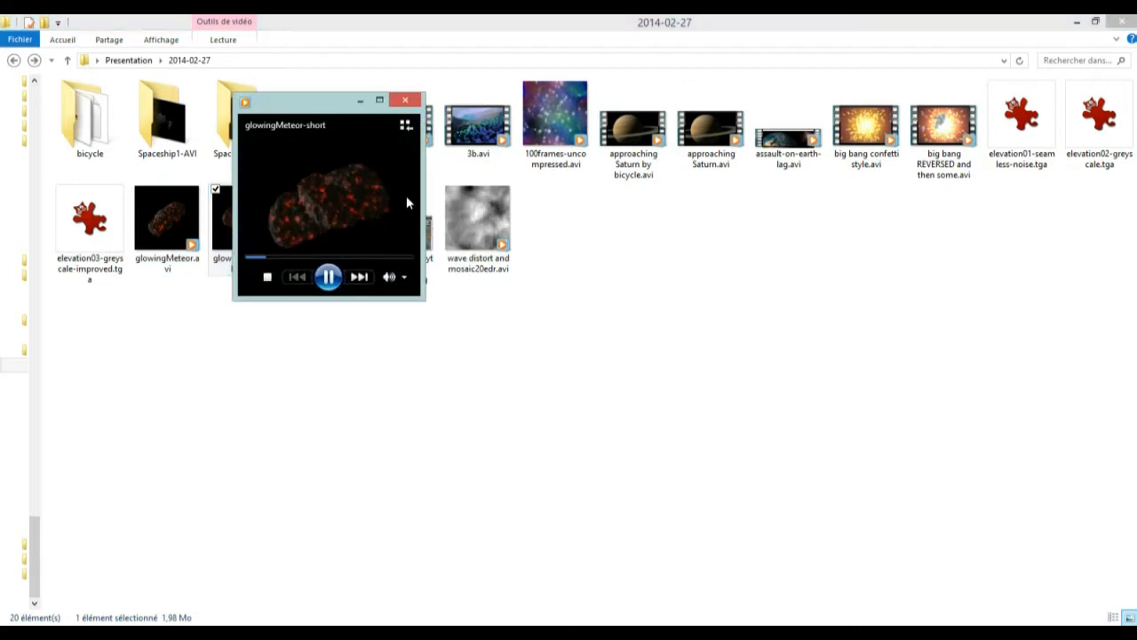
pyautogui.click(405, 100)
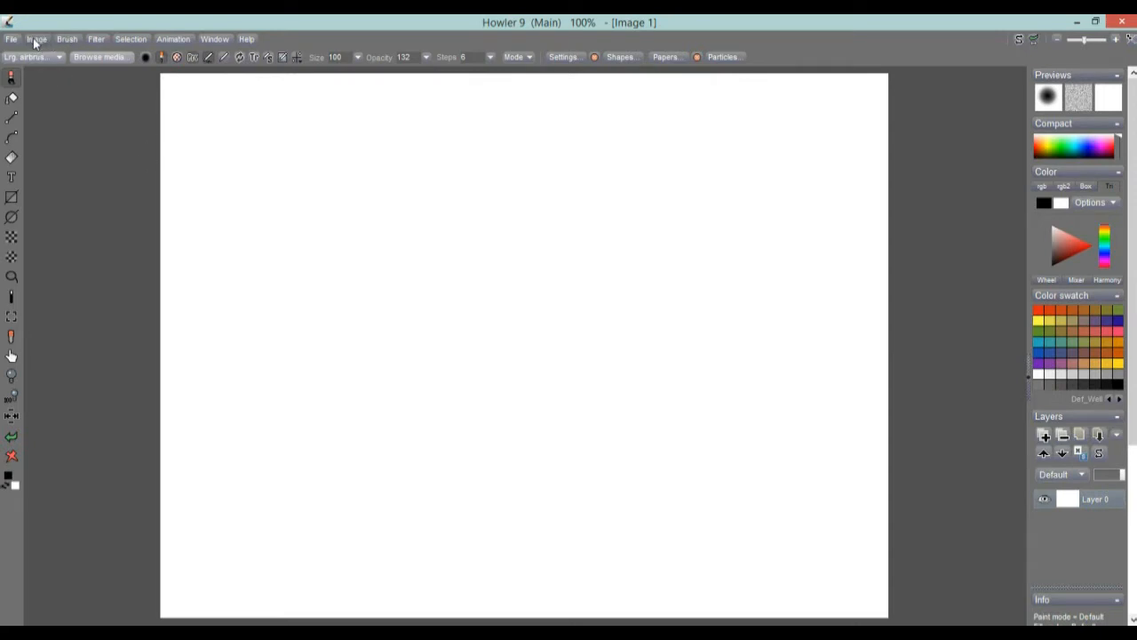
# Switch to Howler and load glowingMeteor.avi as an animation with the full range of frames 0 to 599, returning to the first frame.
pyautogui.click(172, 39)
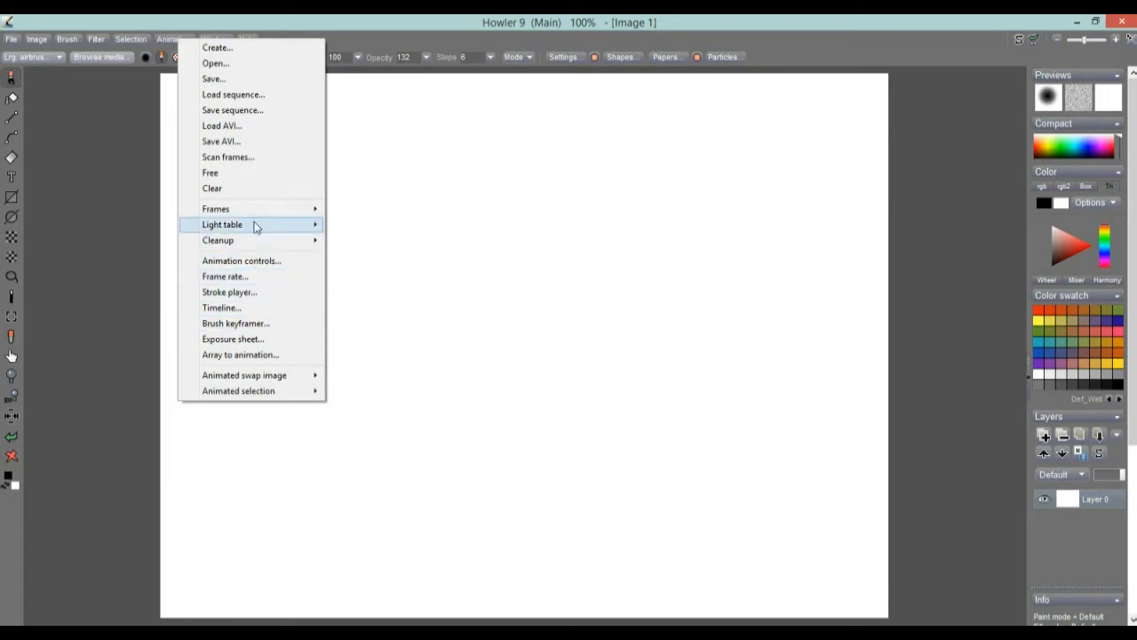
pyautogui.click(223, 125)
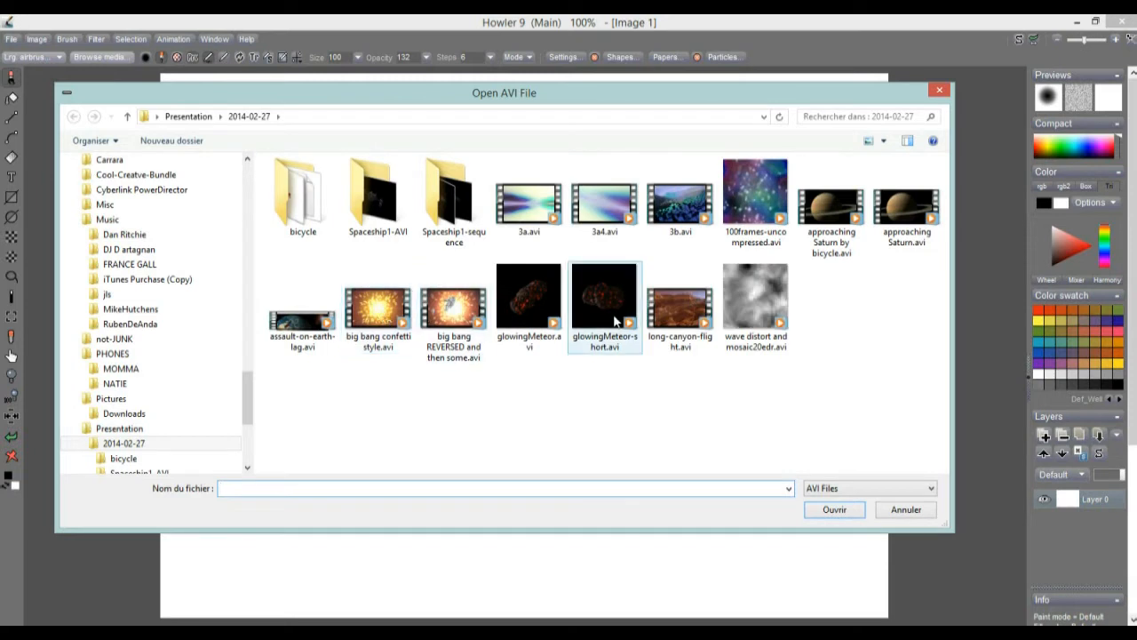
pyautogui.click(544, 327)
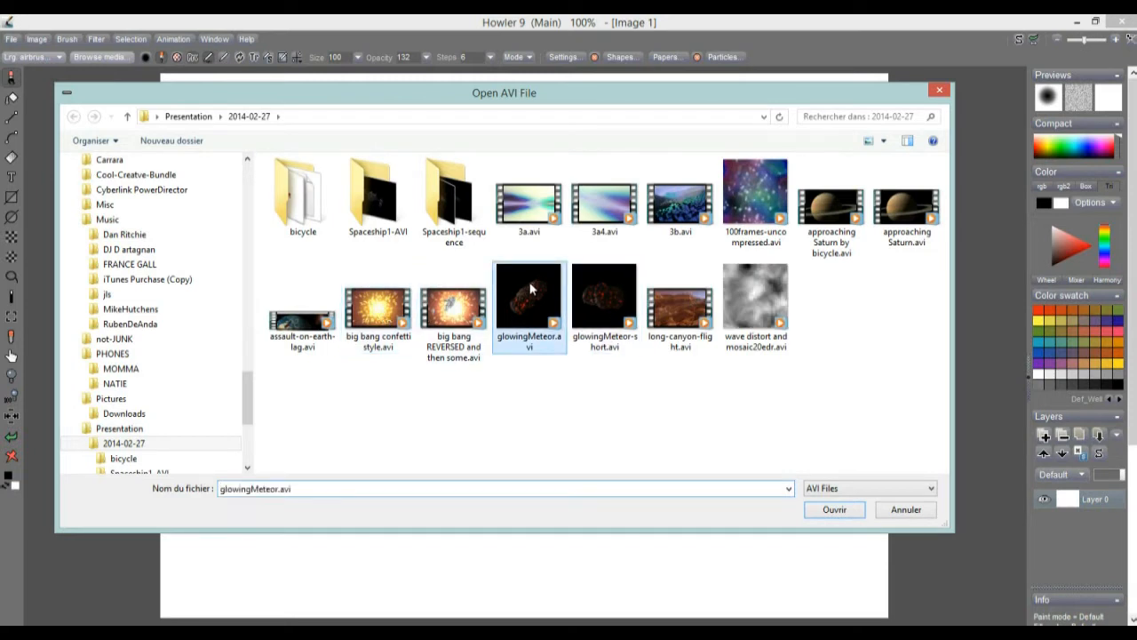
pyautogui.click(835, 514)
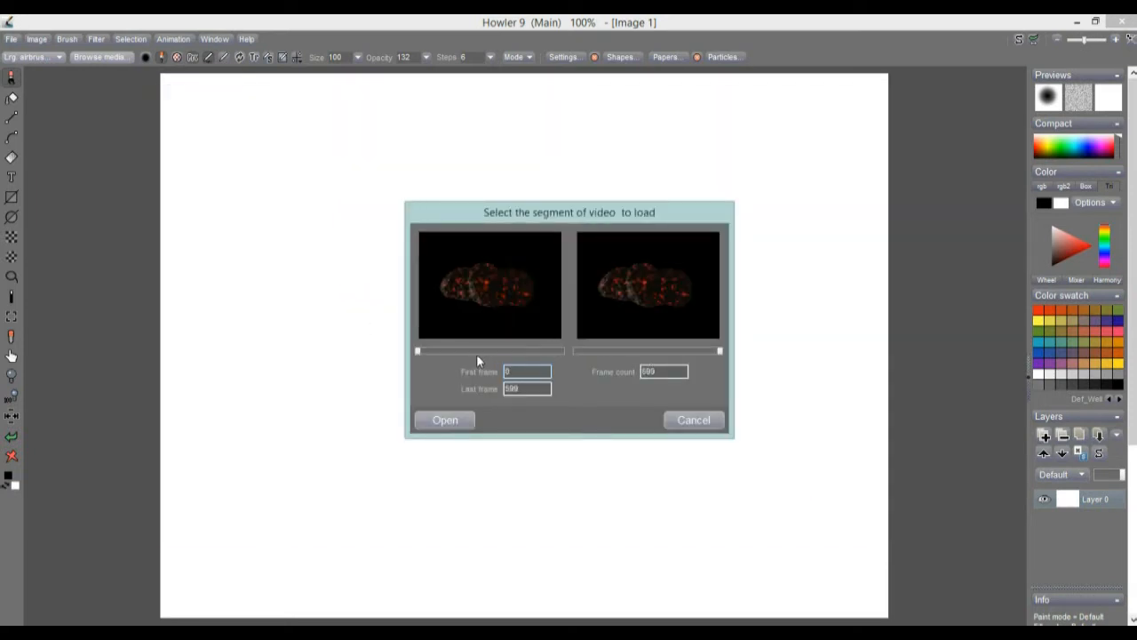
pyautogui.click(449, 420)
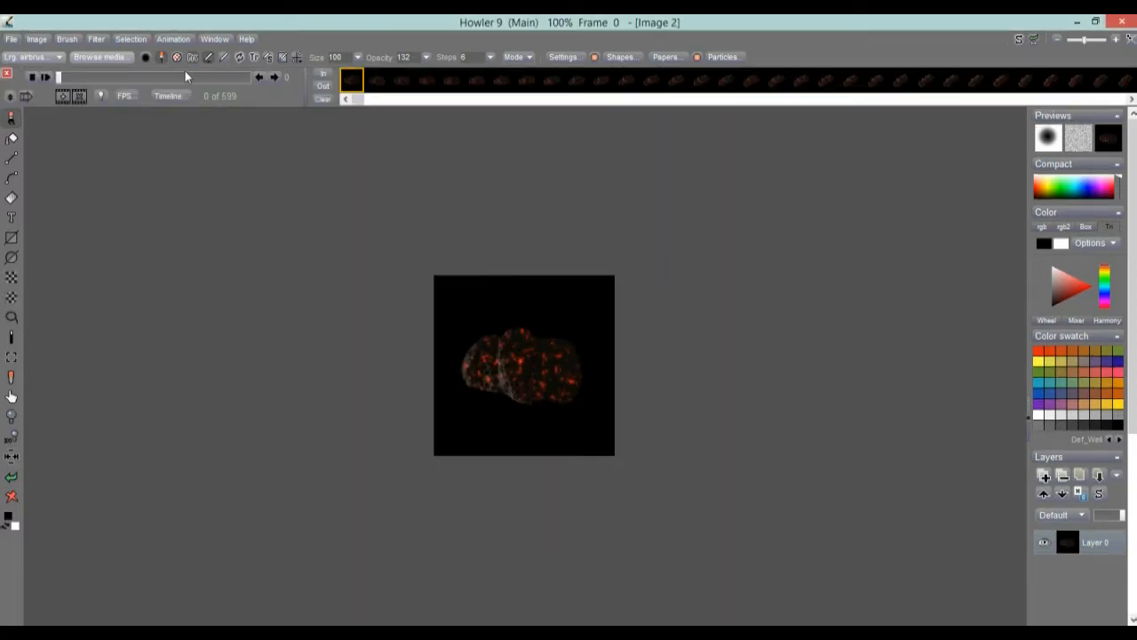
pyautogui.moveTo(81, 80); pyautogui.dragTo(50, 93)
# Reload glowingMeteor.avi as an animation, limiting the loaded segment to frames 0 through 126.
pyautogui.click(178, 39)
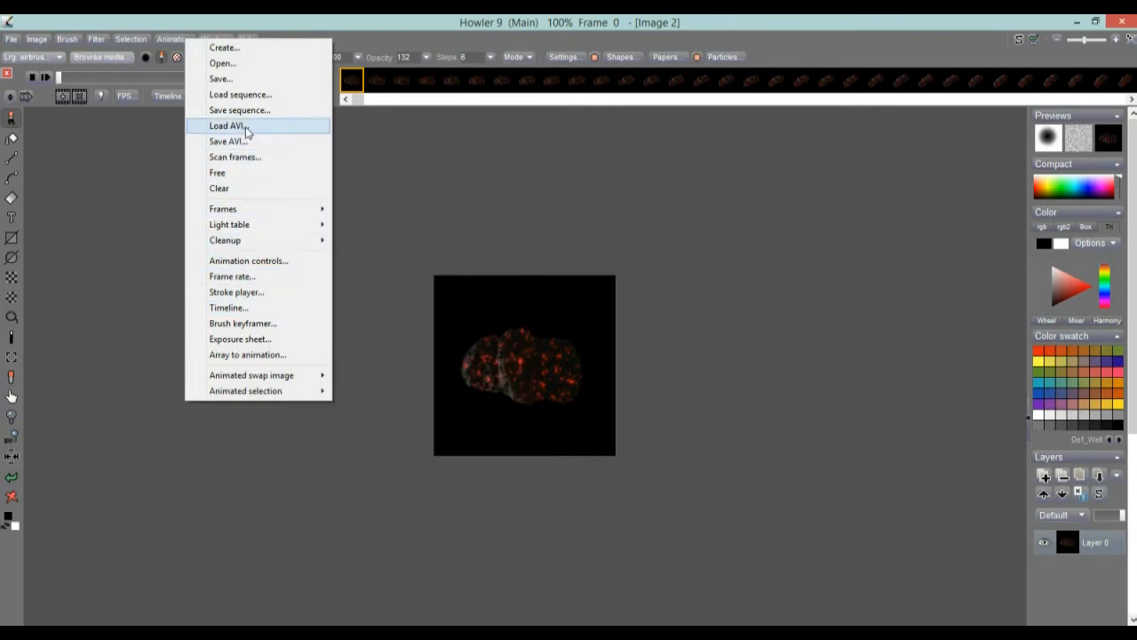
pyautogui.click(247, 126)
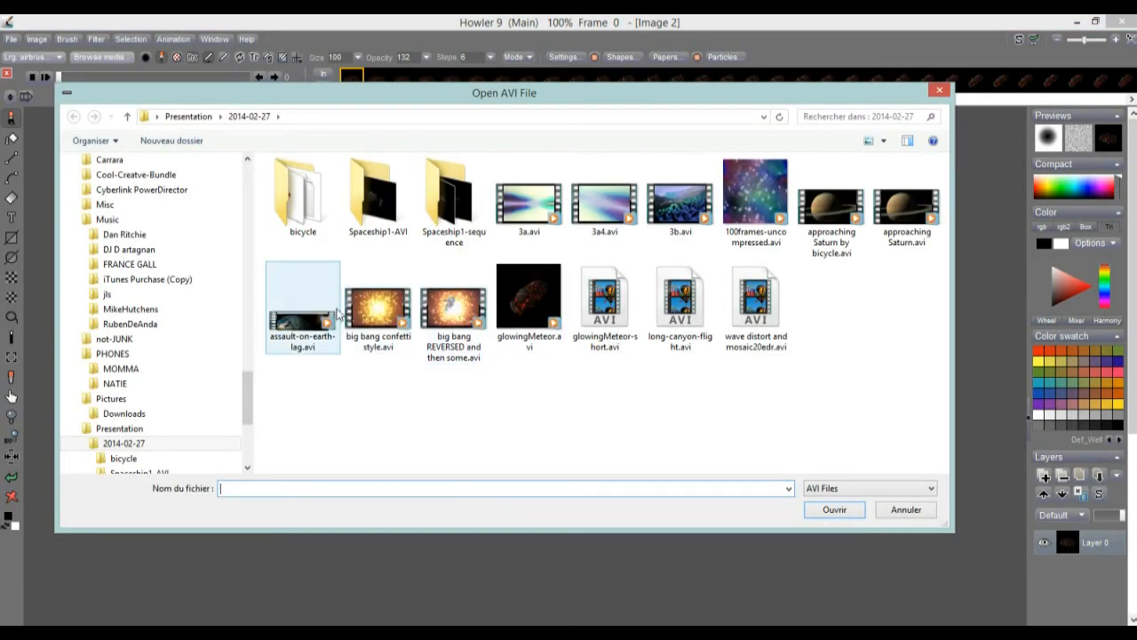
pyautogui.click(529, 331)
pyautogui.click(835, 509)
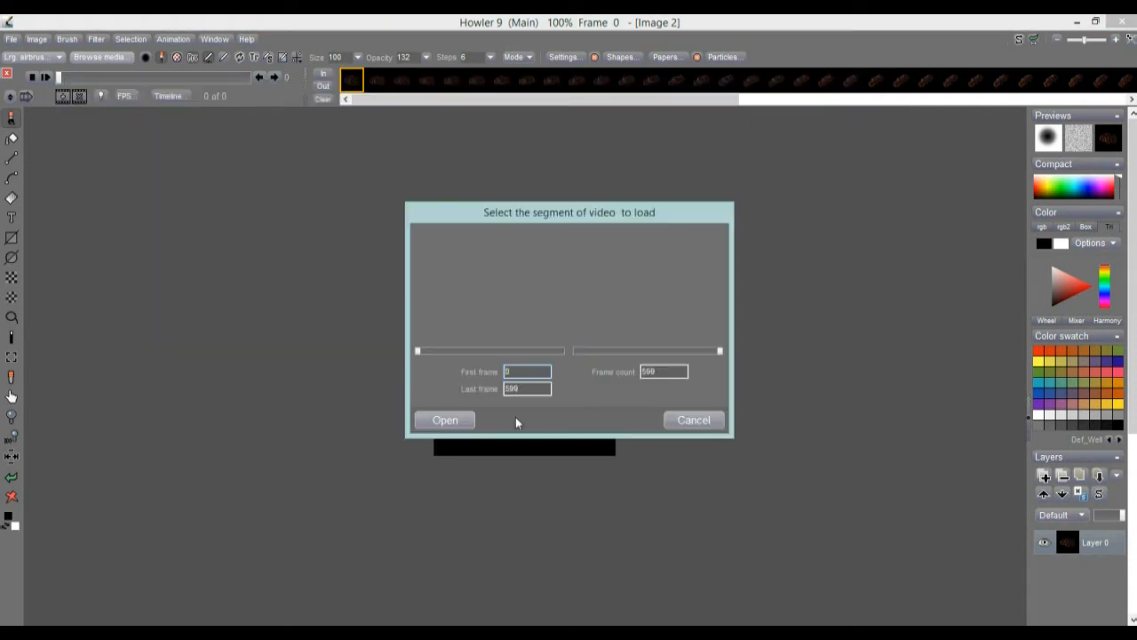
pyautogui.moveTo(718, 351); pyautogui.dragTo(606, 353)
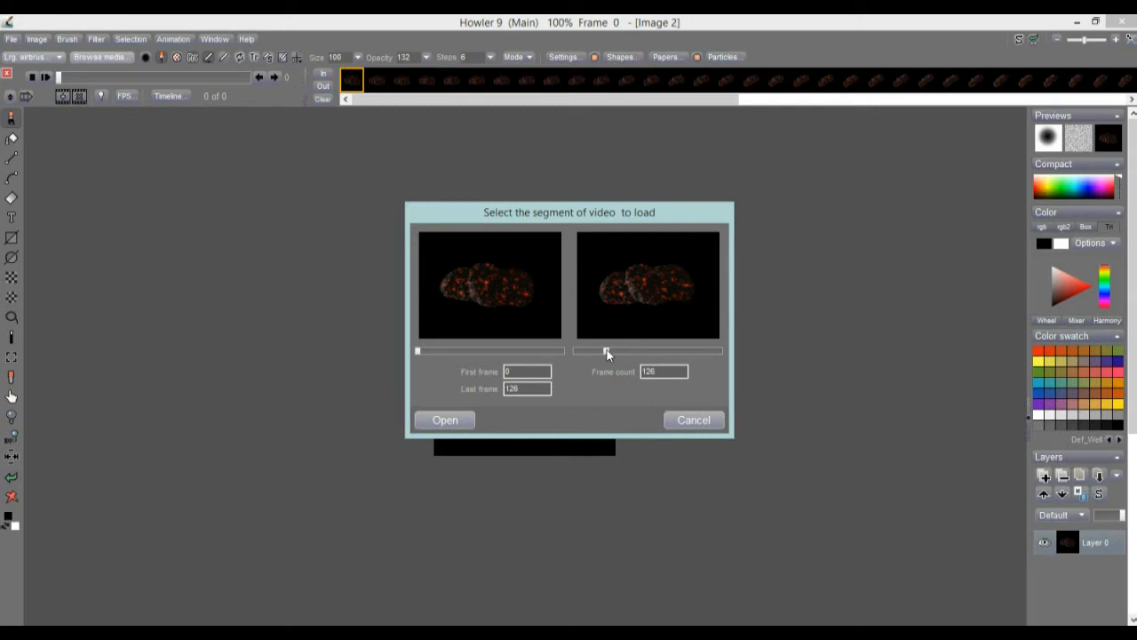
pyautogui.click(457, 419)
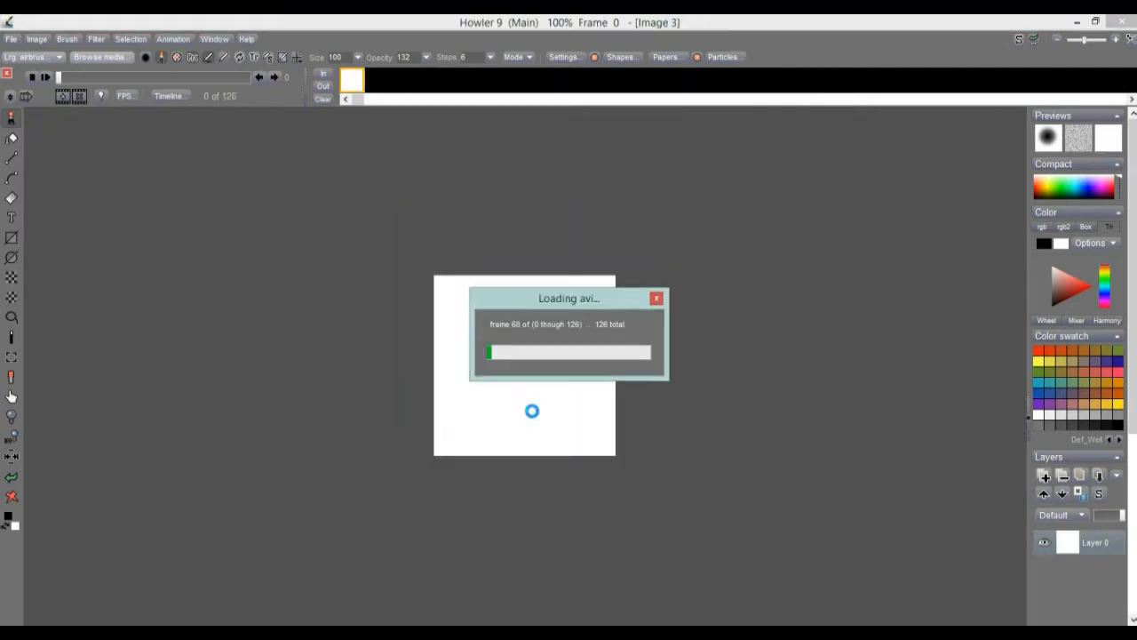
# Copy the meteor animation's first frame, frame 0, to the swap image.
pyautogui.scroll(7, 441, 356)
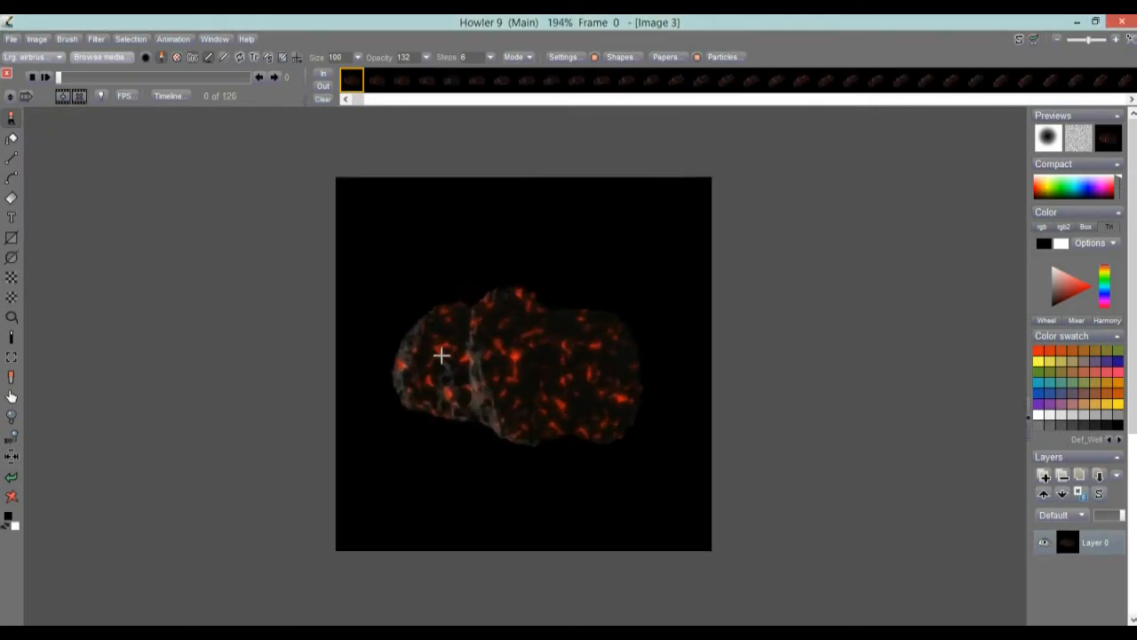
pyautogui.moveTo(76, 73)
pyautogui.mouseDown()
pyautogui.moveTo(280, 104)
pyautogui.moveTo(24, 100)
pyautogui.moveTo(317, 114)
pyautogui.moveTo(236, 85)
pyautogui.moveTo(246, 86)
pyautogui.moveTo(36, 87)
pyautogui.moveTo(58, 79)
pyautogui.mouseUp()
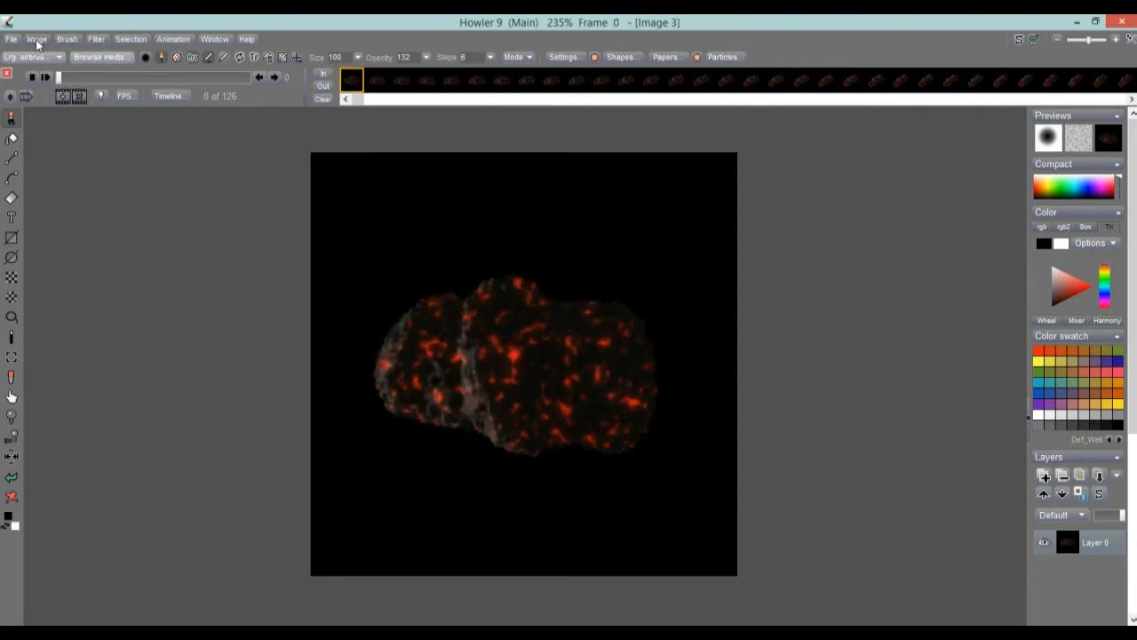
pyautogui.click(36, 40)
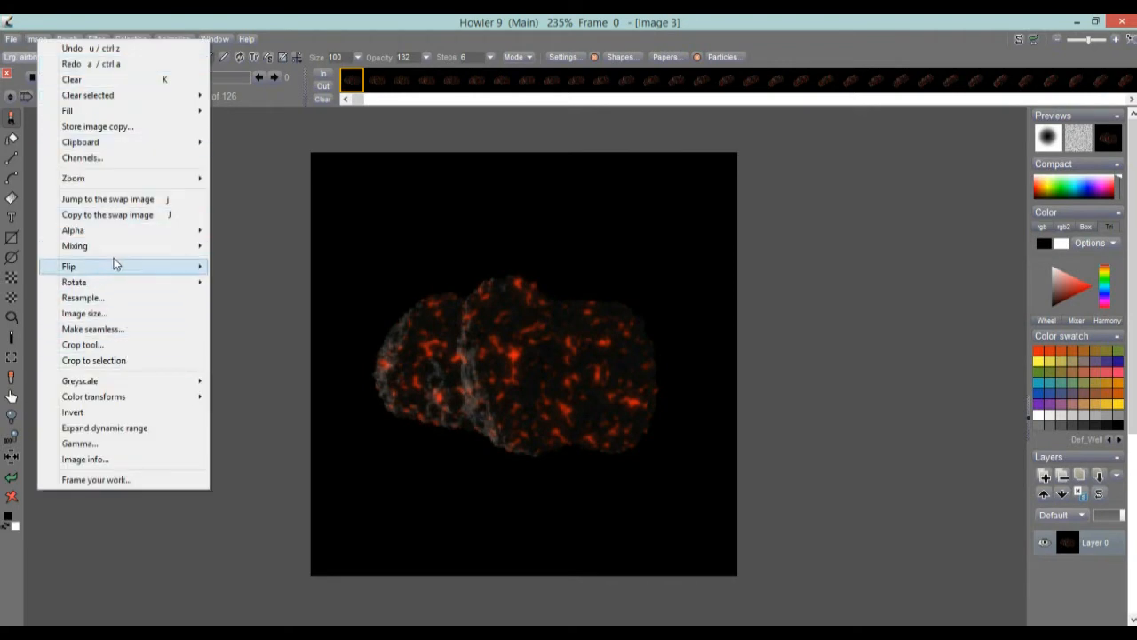
pyautogui.click(126, 215)
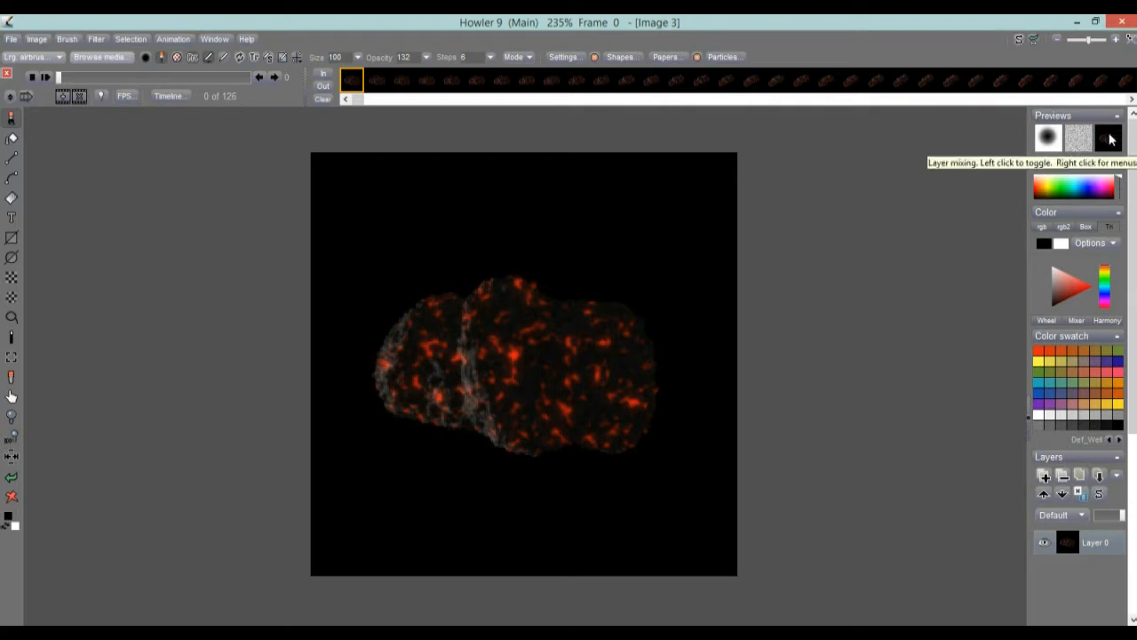
# Enable swap mixing and set the current layer's mode to Screen so the swap image overlays the animation.
pyautogui.click(1110, 140)
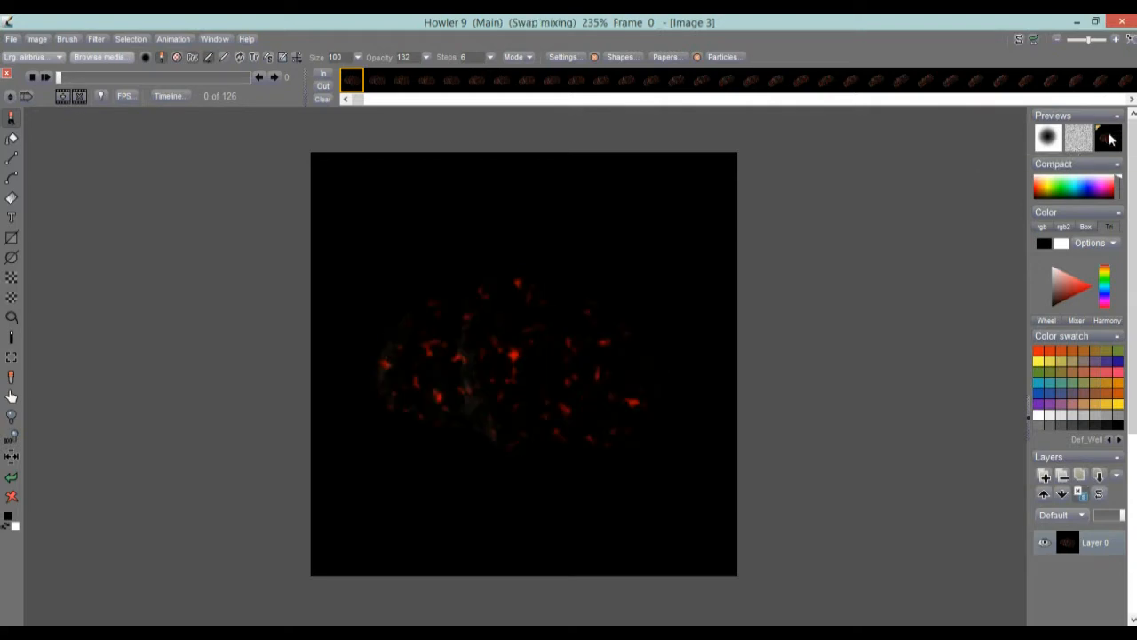
pyautogui.rightClick(1109, 139)
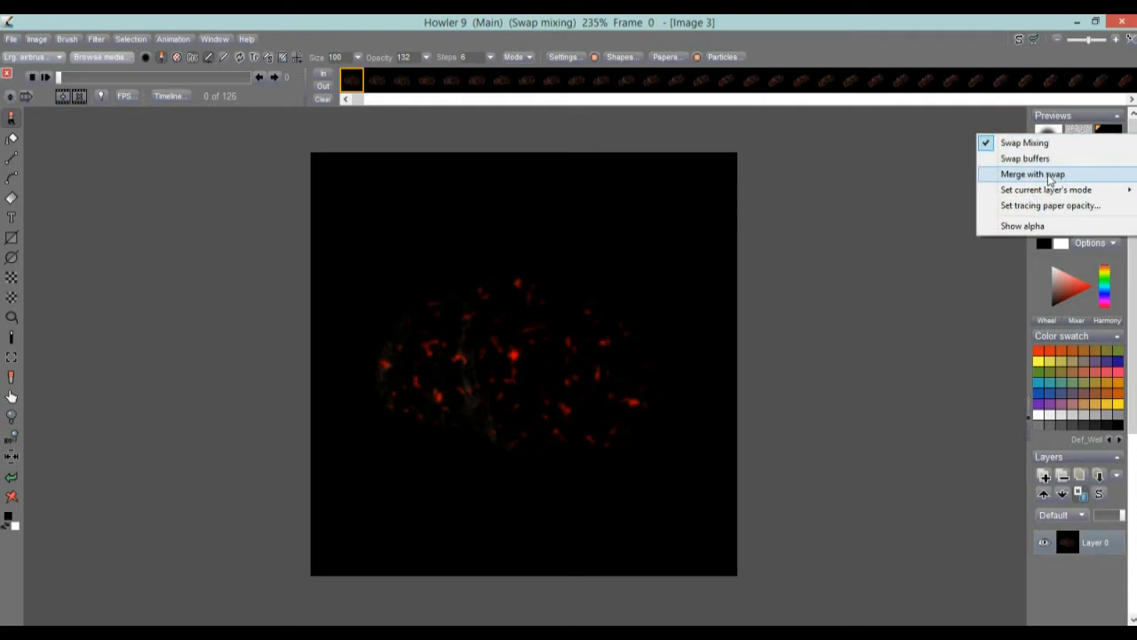
pyautogui.moveTo(1058, 189)
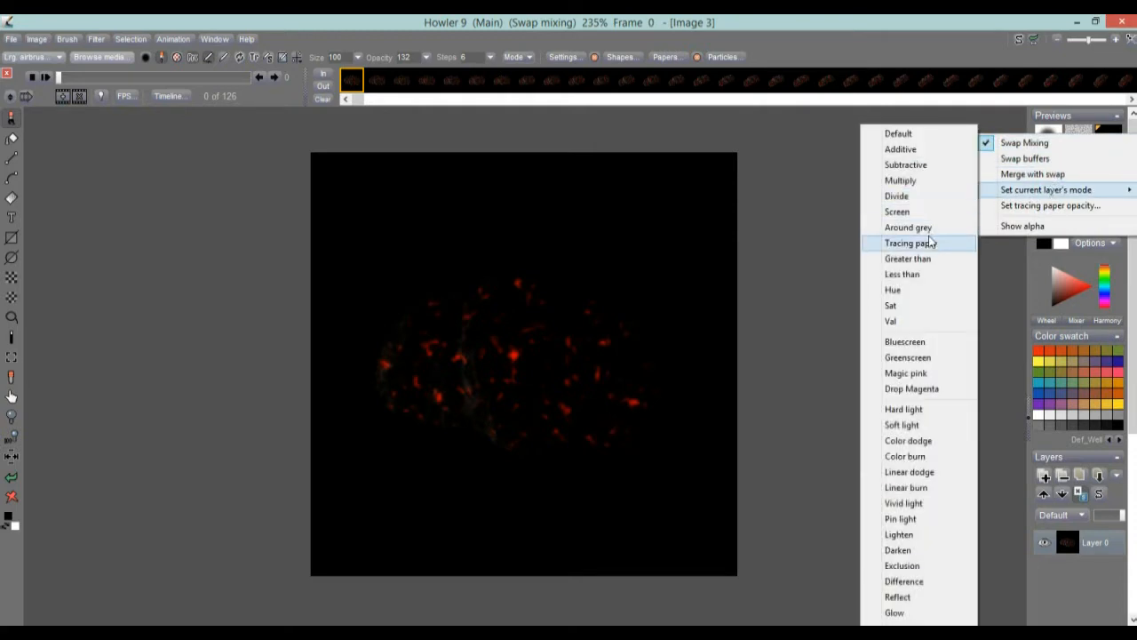
pyautogui.click(909, 214)
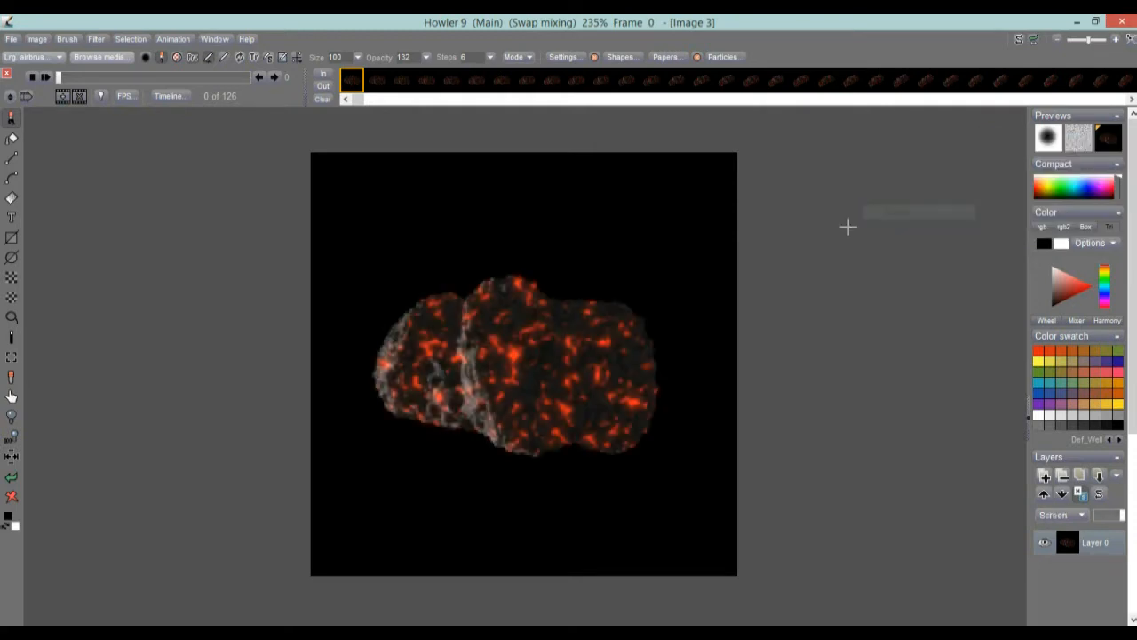
# Go to the last frame of the animation and delete the four final frames one by one, comparing each with the overlaid first frame.
pyautogui.moveTo(162, 79); pyautogui.dragTo(295, 85)
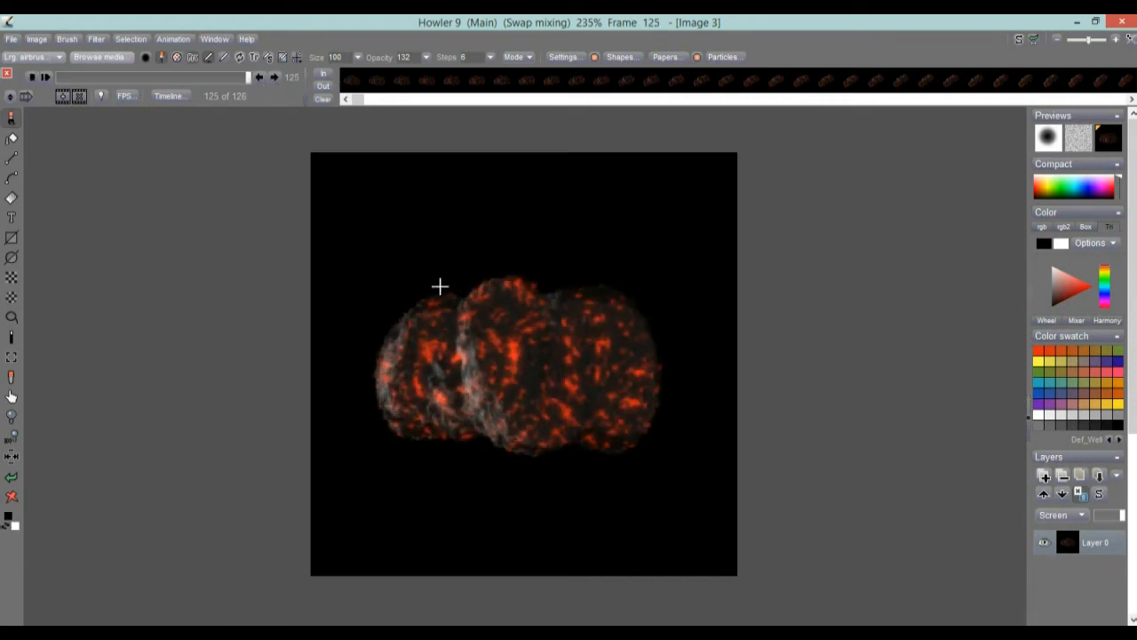
pyautogui.scroll(1, 514, 254)
pyautogui.moveTo(247, 79); pyautogui.dragTo(251, 80)
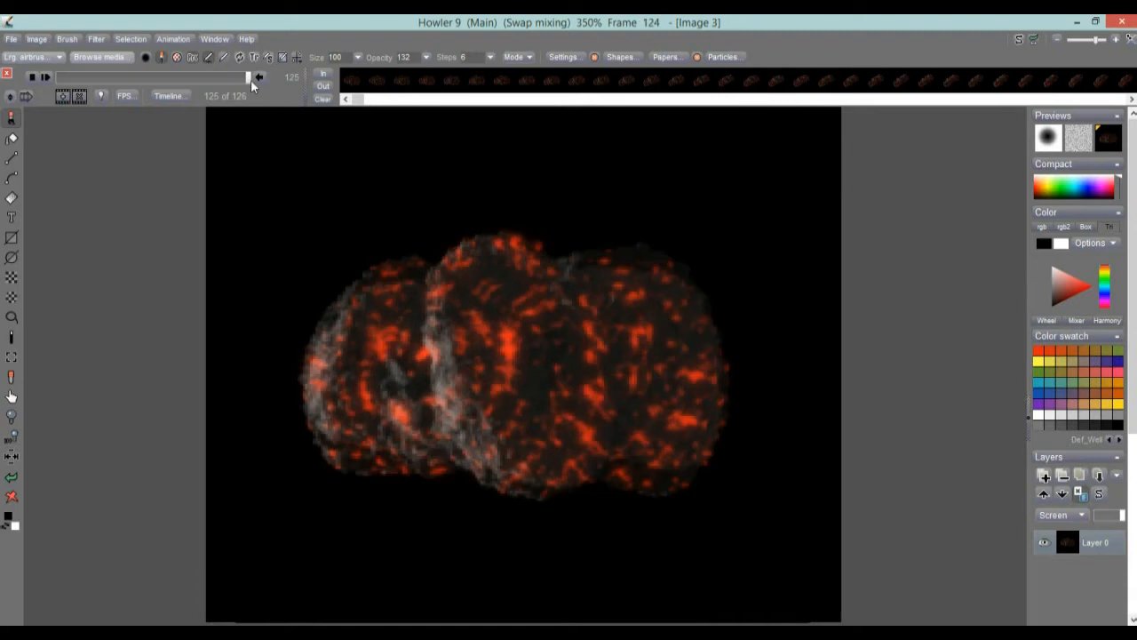
pyautogui.click(78, 94)
pyautogui.click(78, 94)
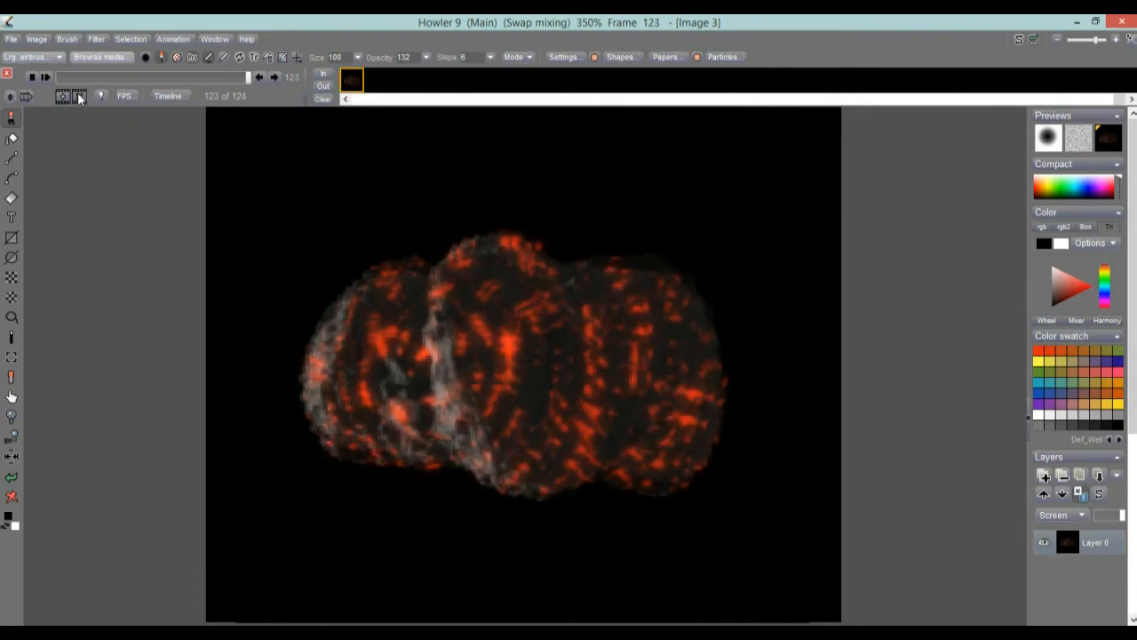
pyautogui.click(78, 94)
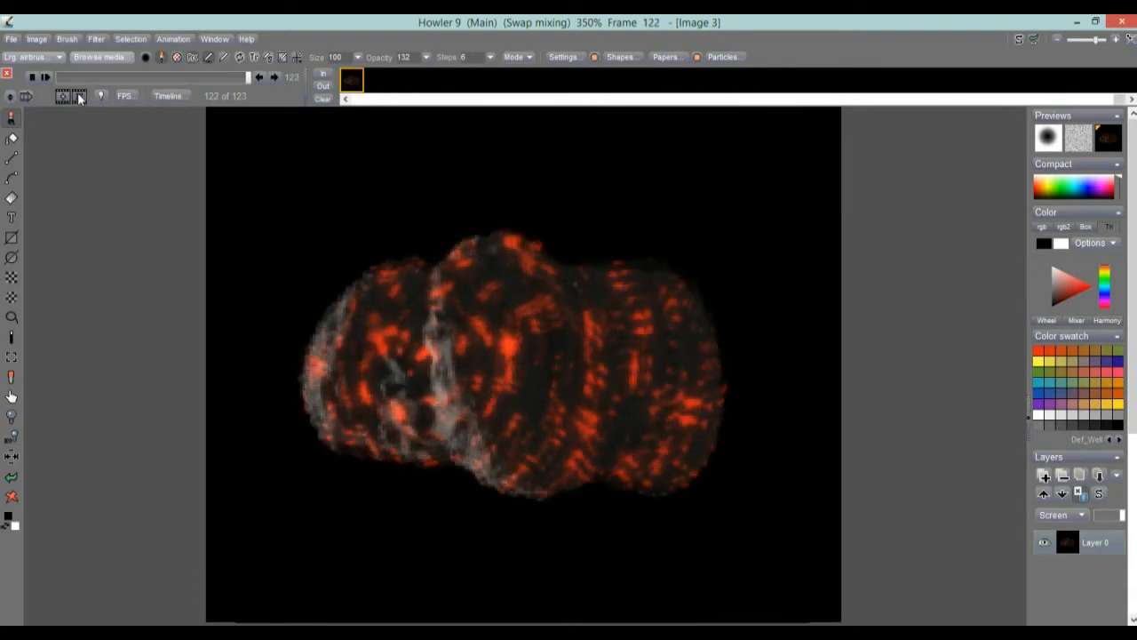
pyautogui.click(78, 94)
# Compare the last two frames, 120 and 121, against the swap image and delete frame 121.
pyautogui.moveTo(248, 79)
pyautogui.mouseDown()
pyautogui.moveTo(230, 78)
pyautogui.moveTo(253, 79)
pyautogui.mouseUp()
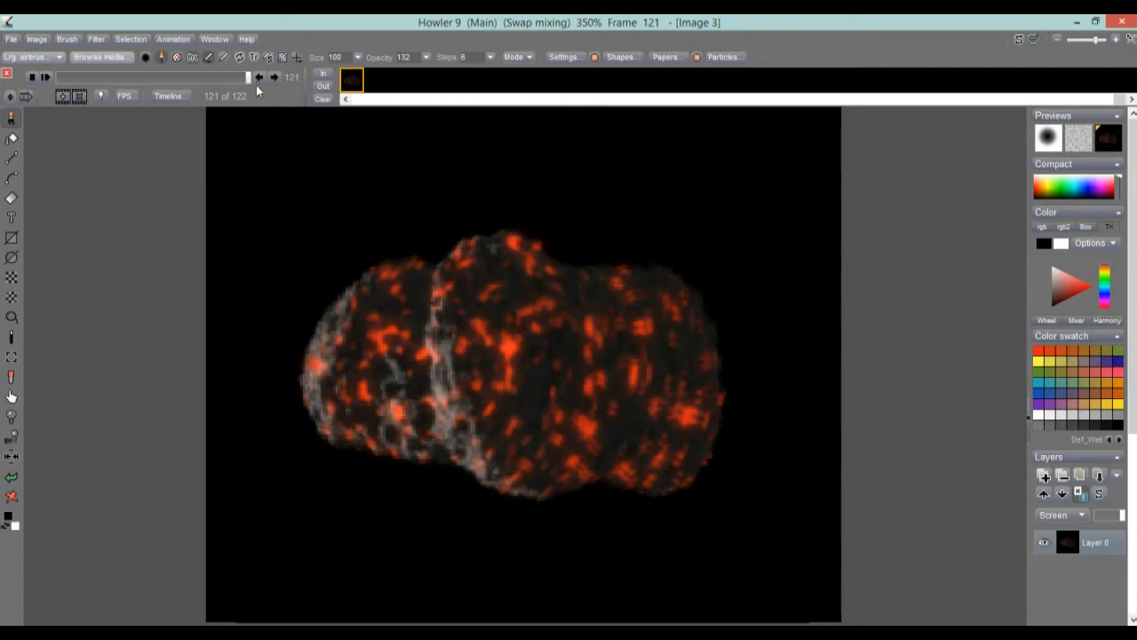
pyautogui.click(261, 77)
pyautogui.click(274, 75)
pyautogui.click(259, 78)
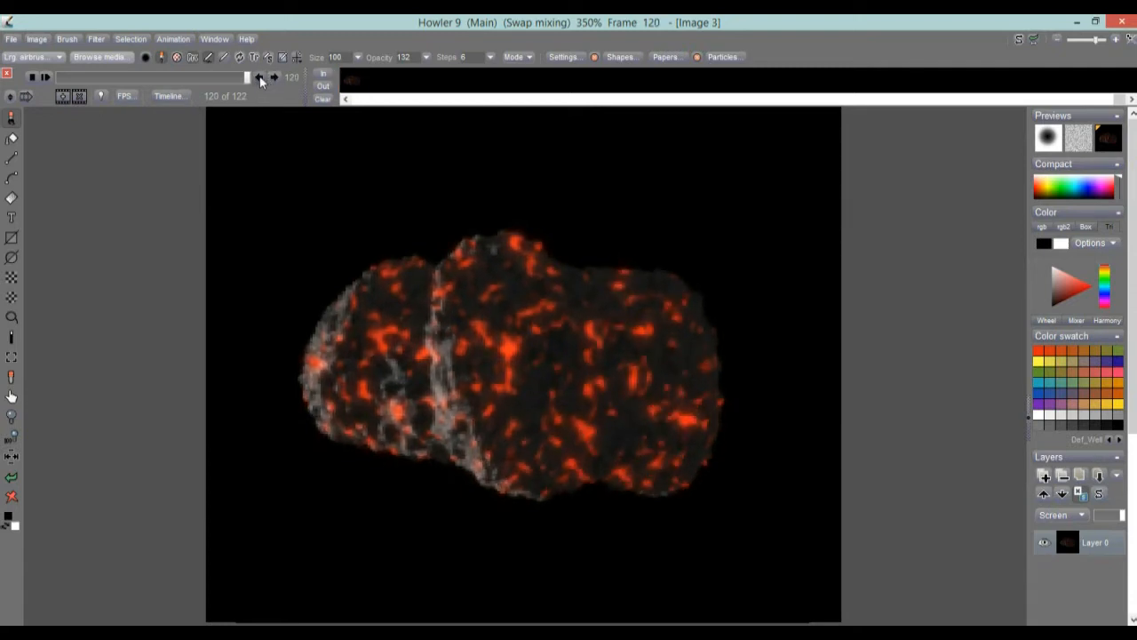
pyautogui.click(274, 78)
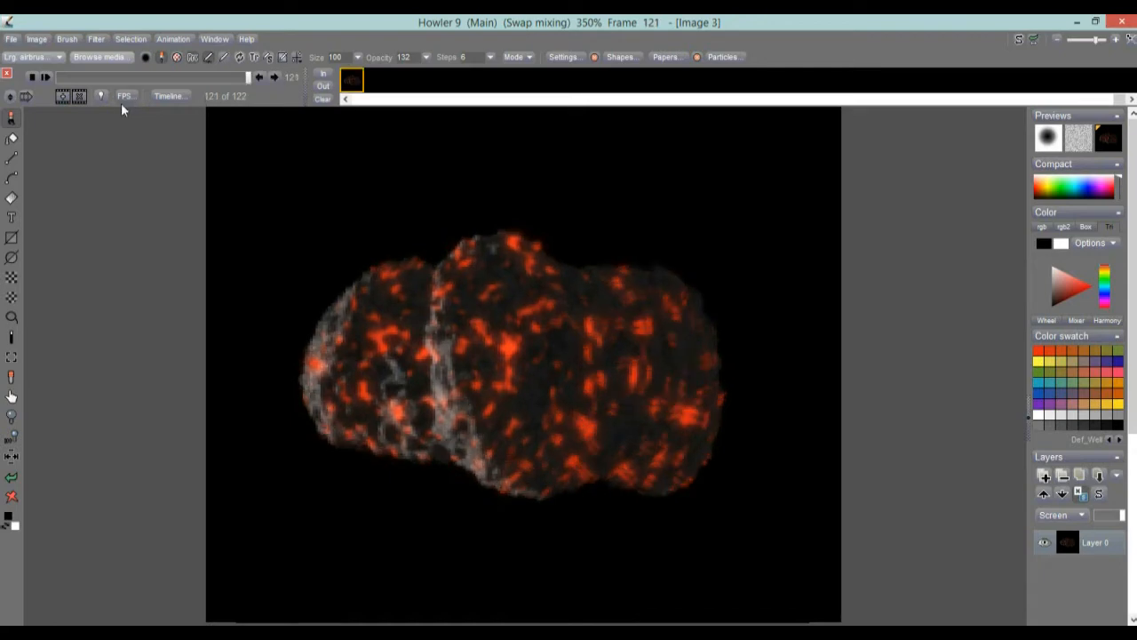
pyautogui.click(80, 97)
# Check the match between frame 0 and last frame 120 by switching between them, and turn off swap mixing.
pyautogui.moveTo(244, 80); pyautogui.dragTo(51, 96)
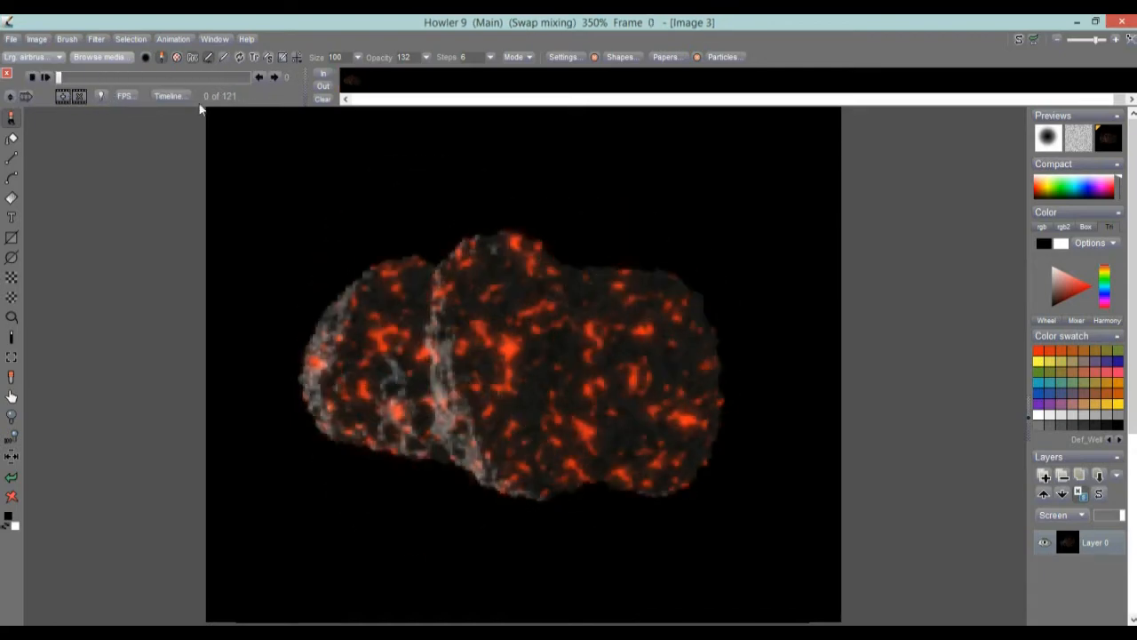
pyautogui.click(250, 79)
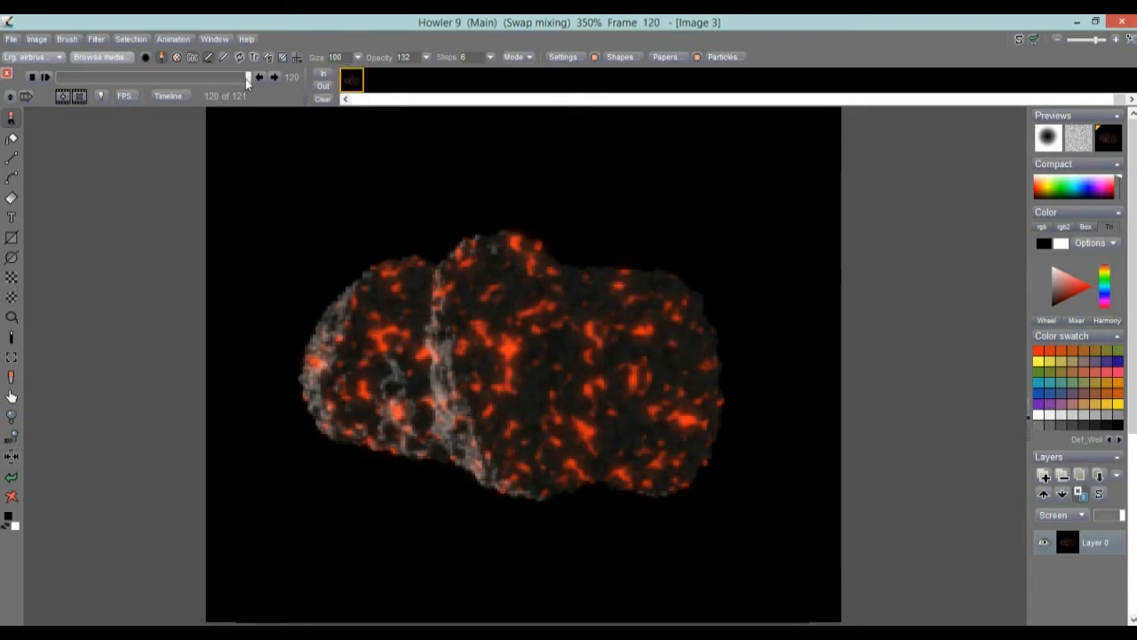
pyautogui.click(56, 80)
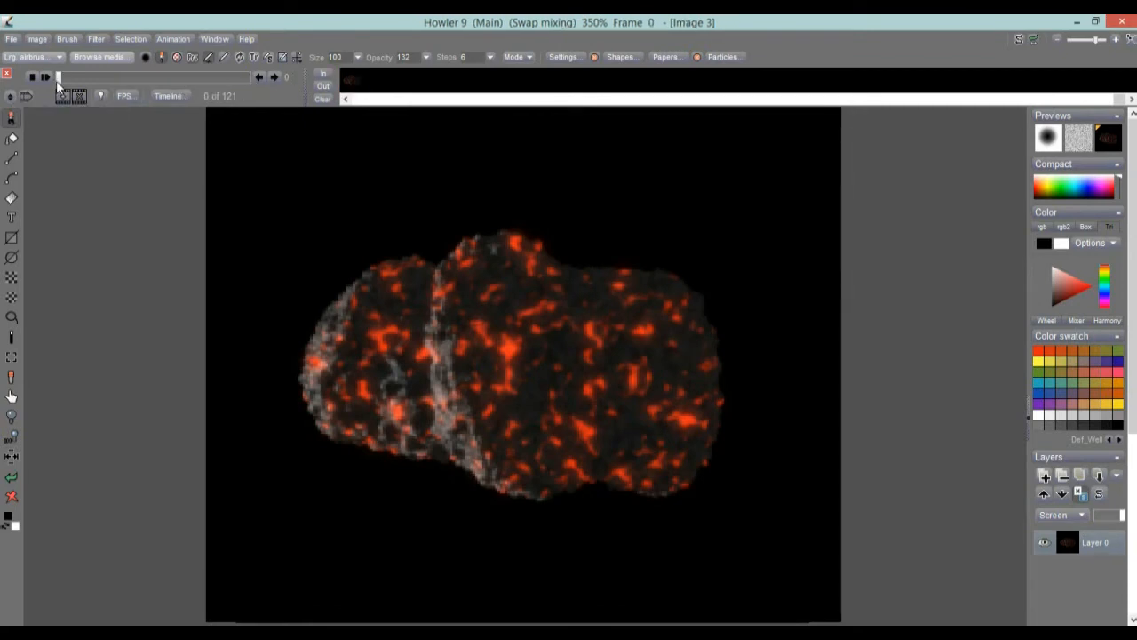
pyautogui.click(250, 79)
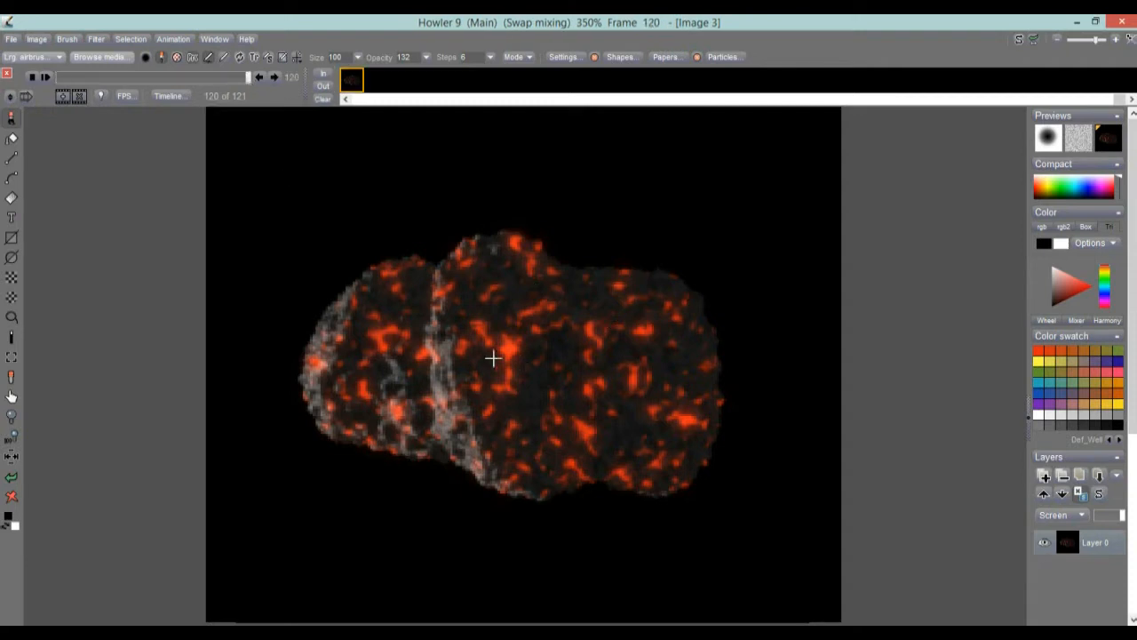
pyautogui.click(1116, 142)
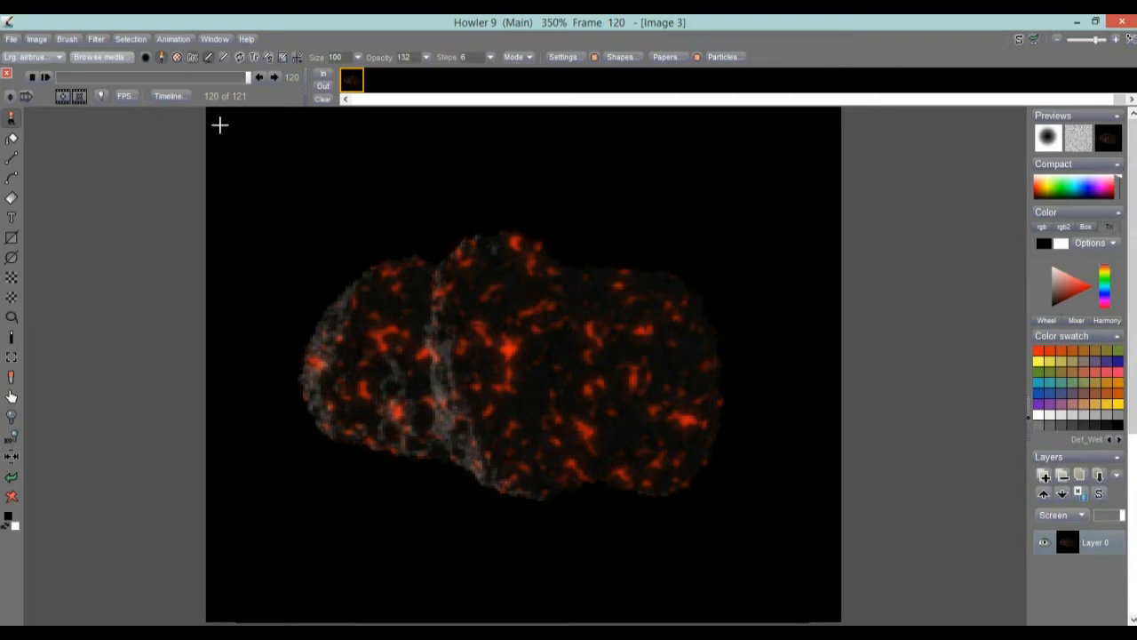
# Scrub through the trimmed animation to check how the loop's start and end match.
pyautogui.click(67, 78)
pyautogui.moveTo(67, 79); pyautogui.dragTo(266, 91)
pyautogui.moveTo(83, 80); pyautogui.dragTo(255, 77)
pyautogui.click(175, 39)
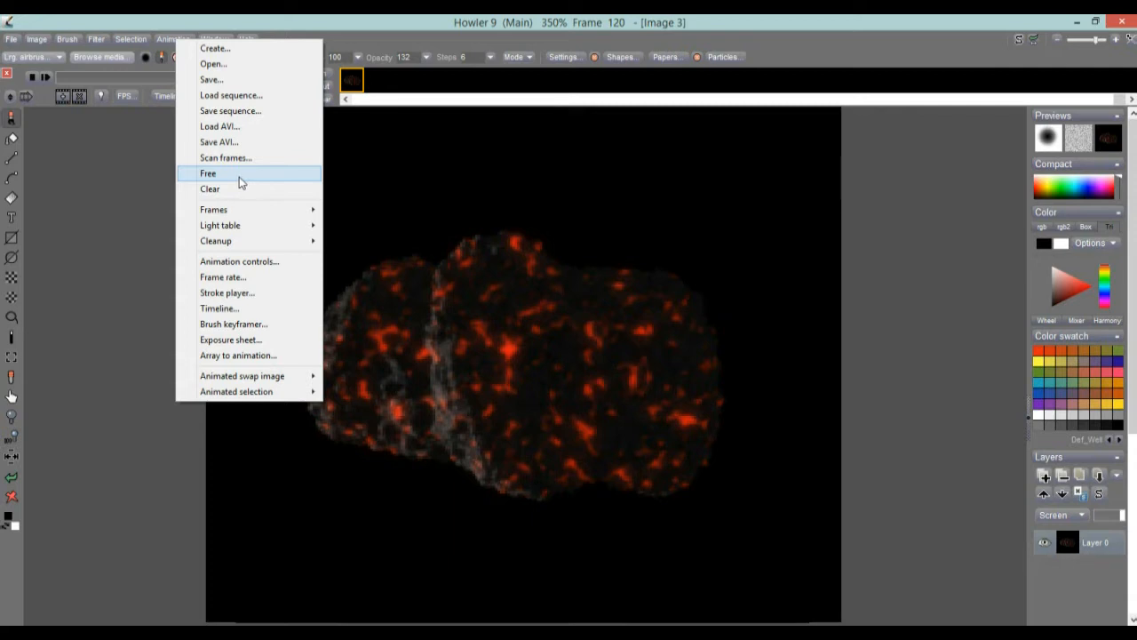
pyautogui.click(245, 17)
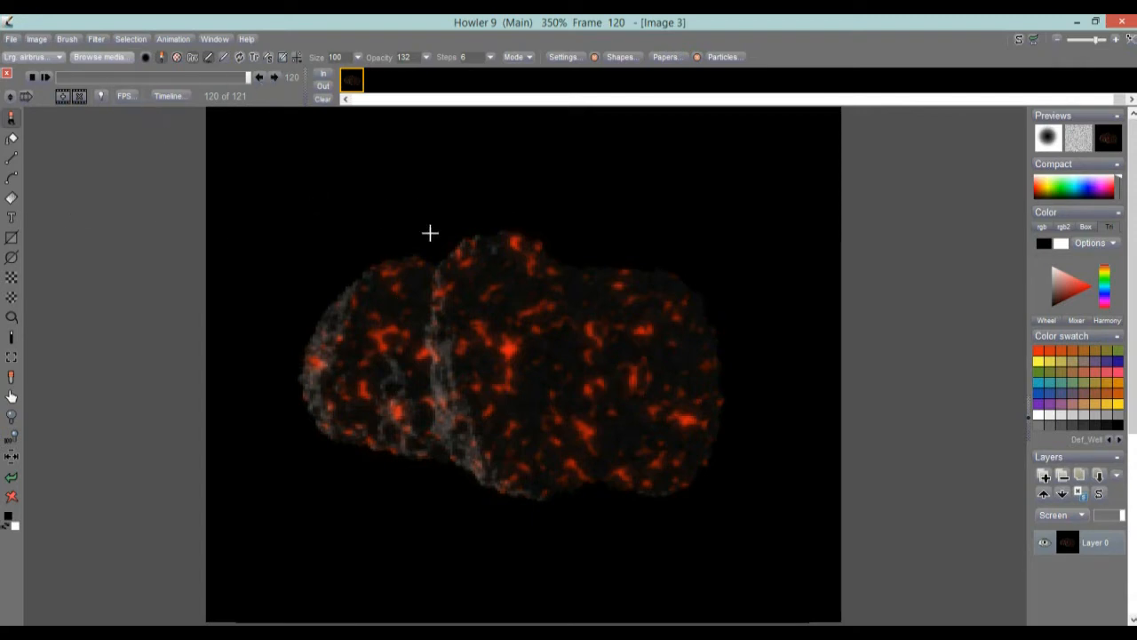
# Go to frame 0 and capture nearly the whole canvas around the meteor as a custom brush.
pyautogui.scroll(-4, 611, 263)
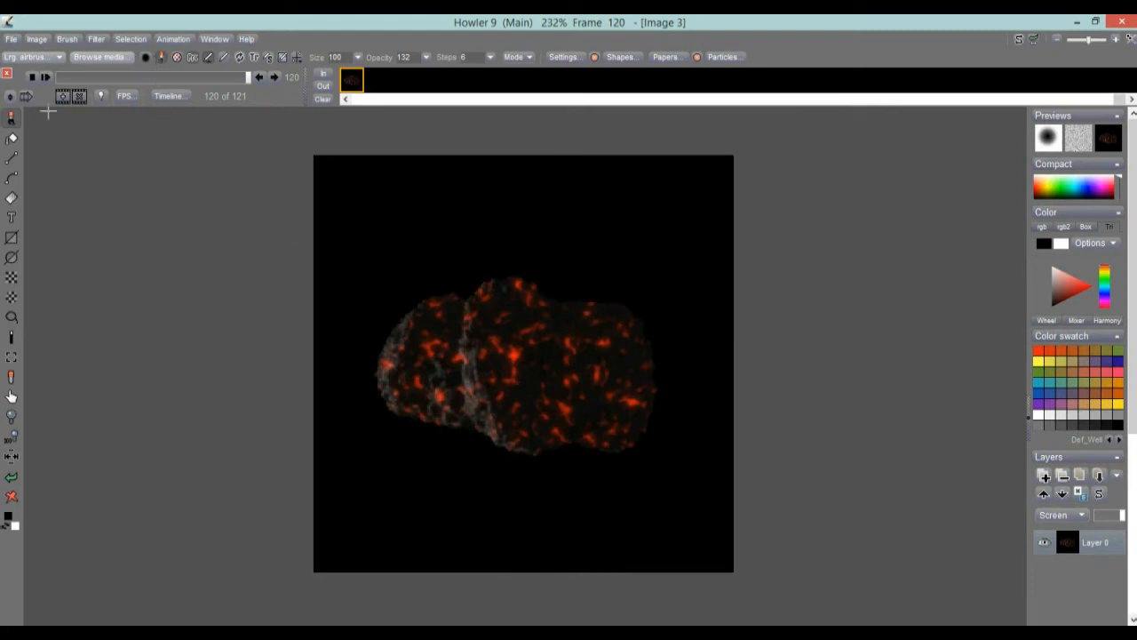
pyautogui.moveTo(139, 76); pyautogui.dragTo(58, 77)
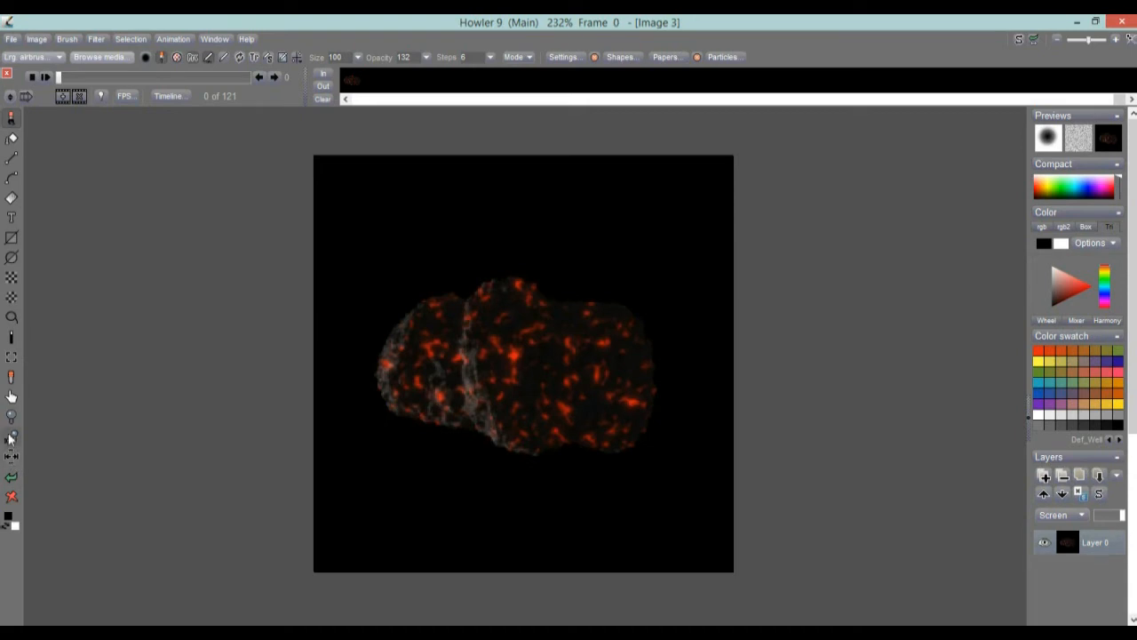
pyautogui.click(11, 356)
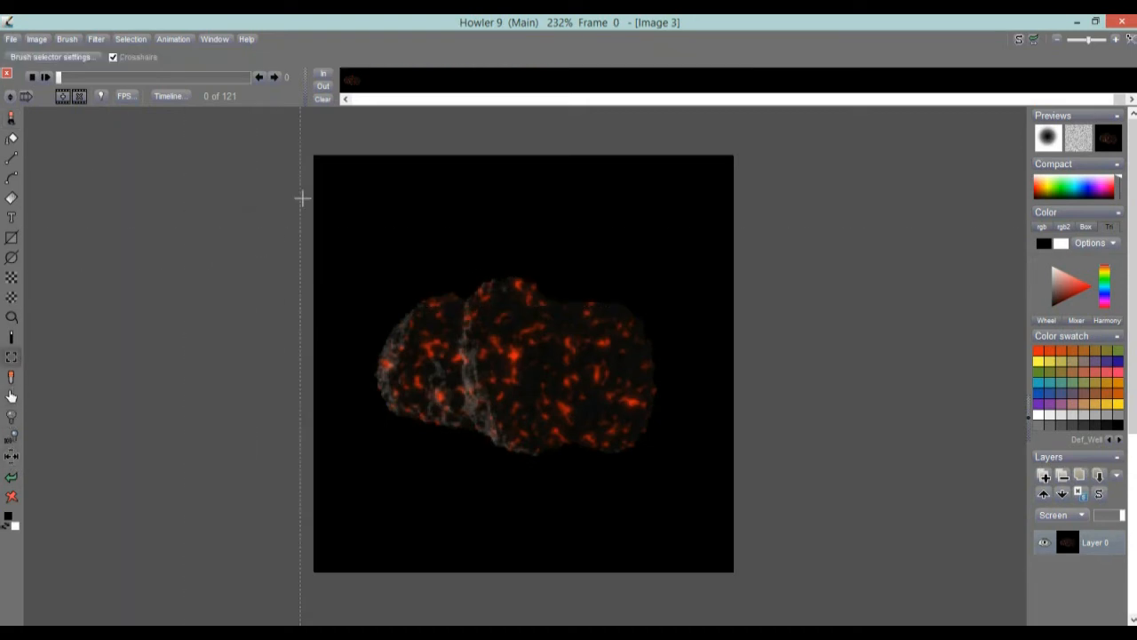
pyautogui.moveTo(322, 174)
pyautogui.mouseDown()
pyautogui.moveTo(455, 397)
pyautogui.moveTo(703, 543)
pyautogui.moveTo(690, 550)
pyautogui.moveTo(720, 558)
pyautogui.mouseUp()
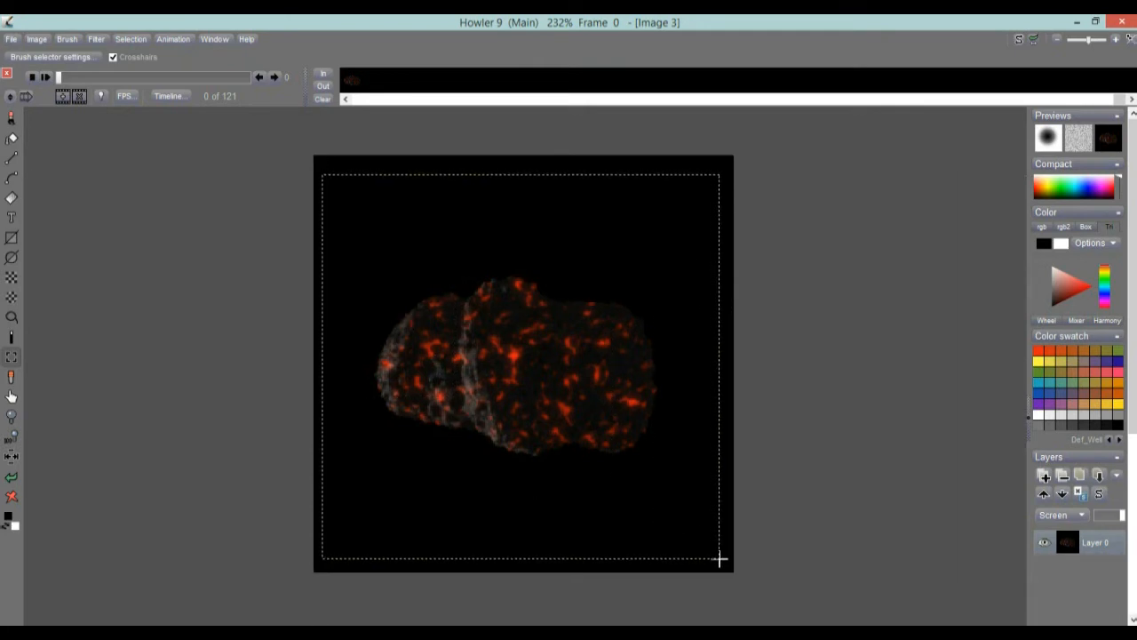
pyautogui.moveTo(720, 557); pyautogui.dragTo(720, 558)
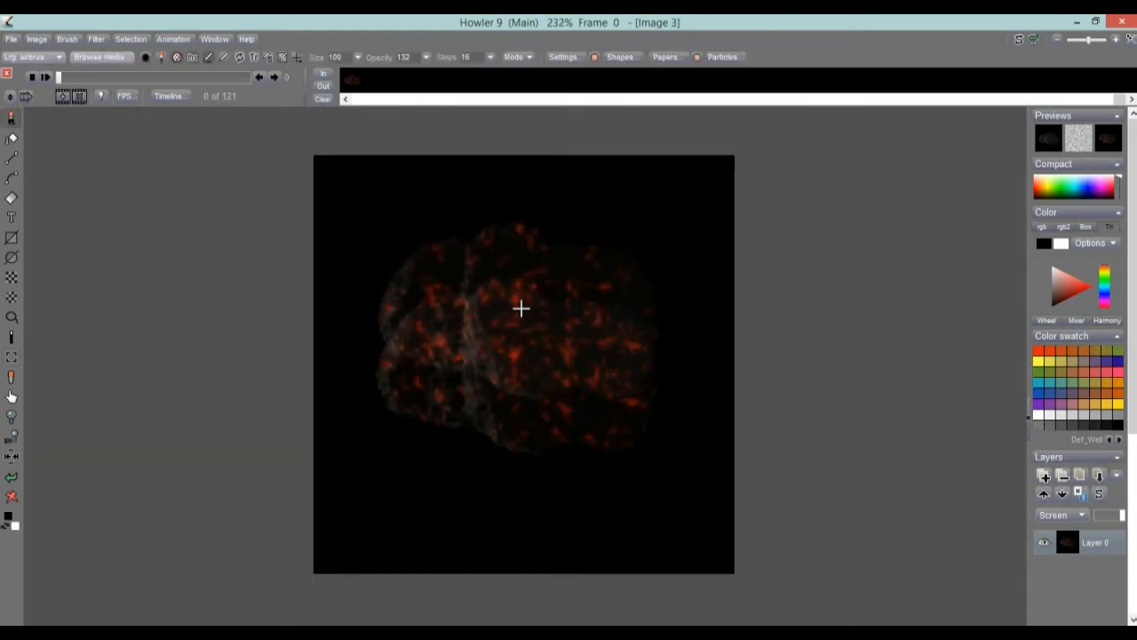
# Set the brush opacity to 255 and key out the brush's black background, with High pass at its minimum.
pyautogui.click(427, 57)
pyautogui.moveTo(395, 76); pyautogui.dragTo(424, 75)
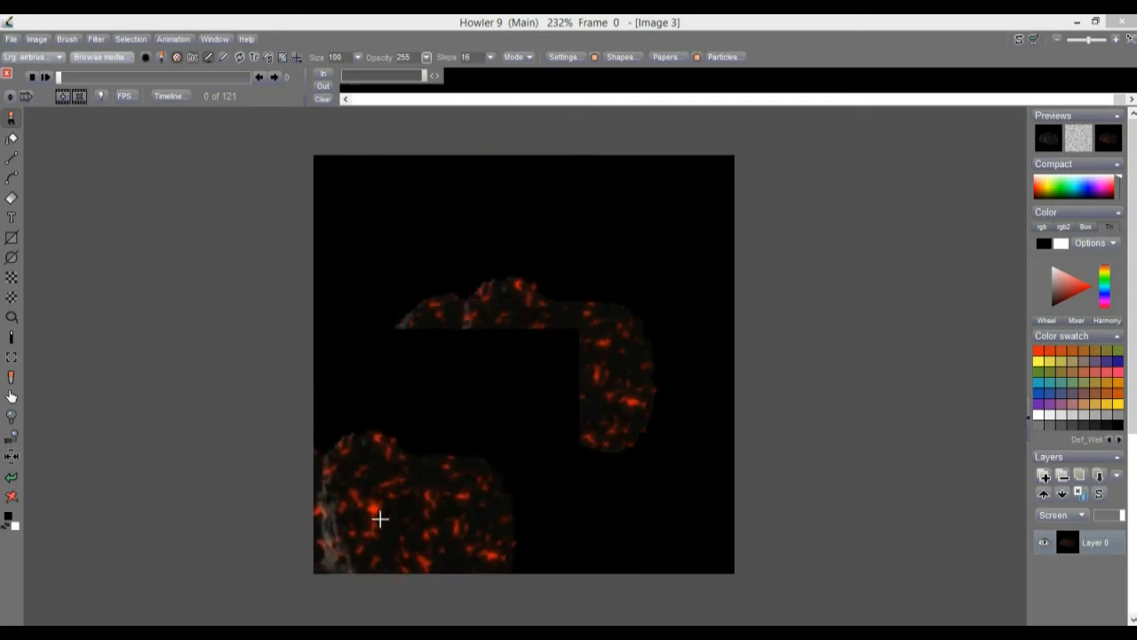
pyautogui.click(12, 358)
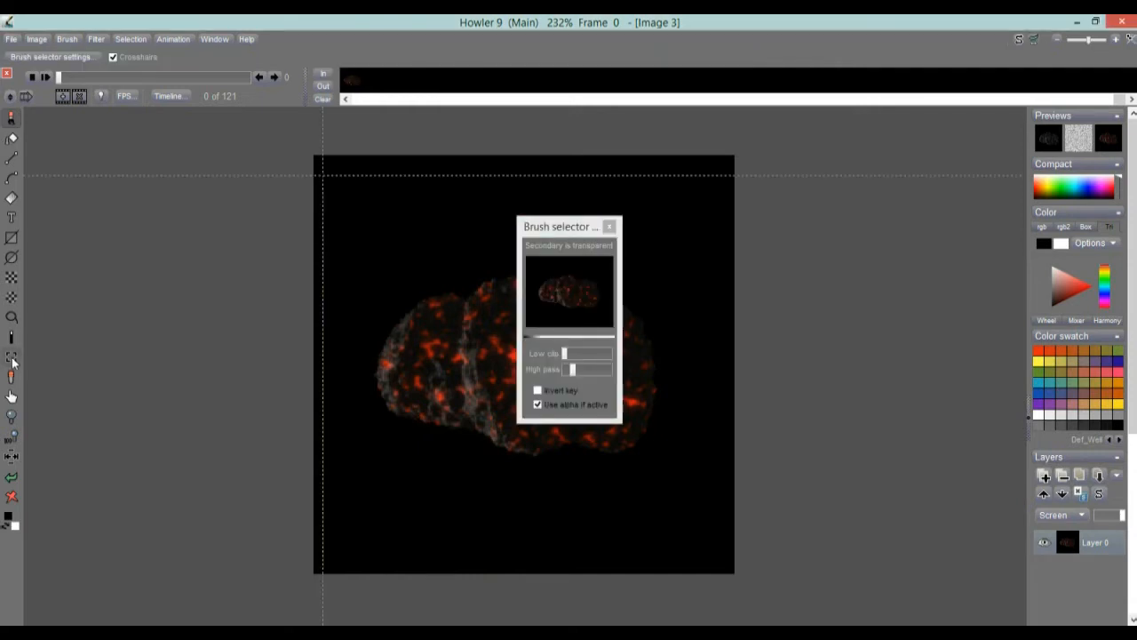
pyautogui.click(543, 316)
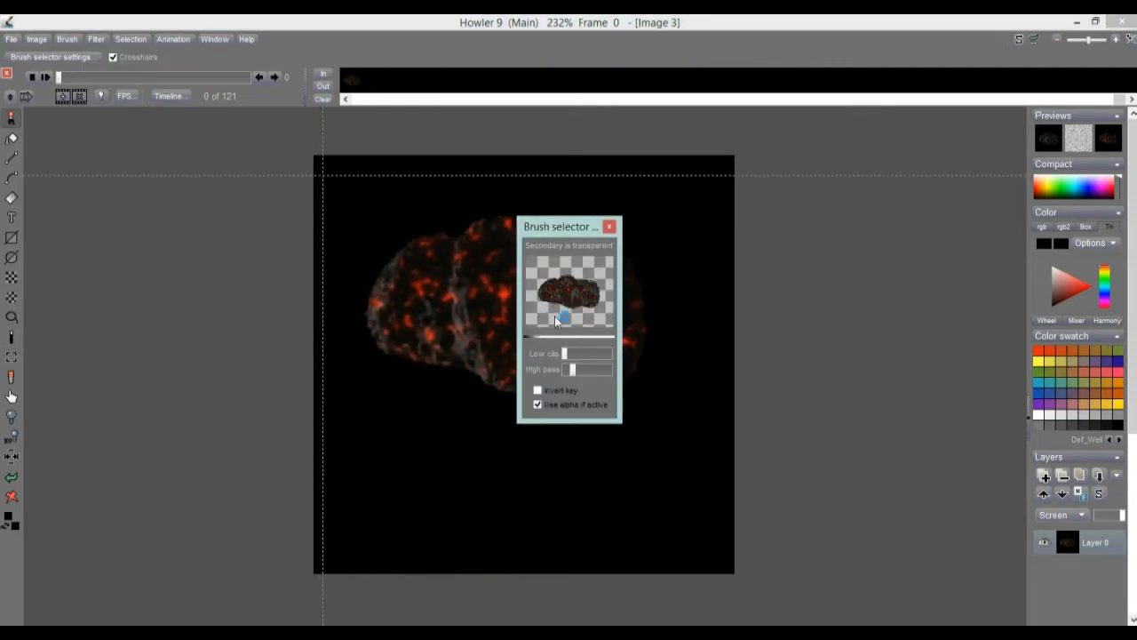
pyautogui.moveTo(573, 373)
pyautogui.mouseDown()
pyautogui.moveTo(600, 373)
pyautogui.moveTo(566, 373)
pyautogui.mouseUp()
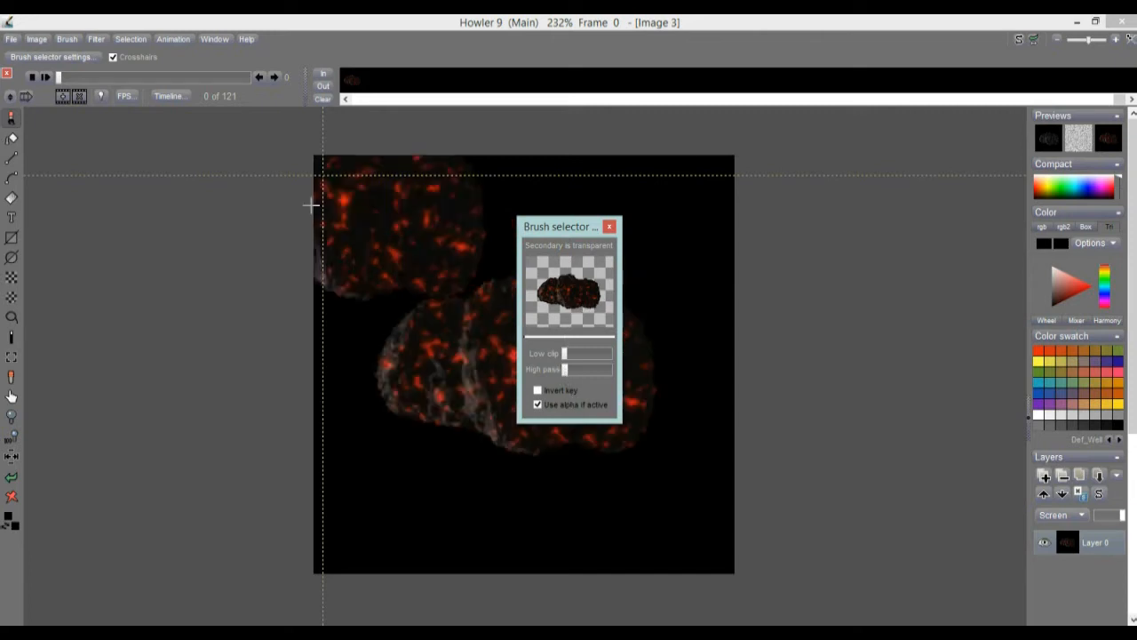
# Store a managed copy of the keyed still meteor brush, close the brush selector settings and return to the paint brush tool.
pyautogui.click(64, 40)
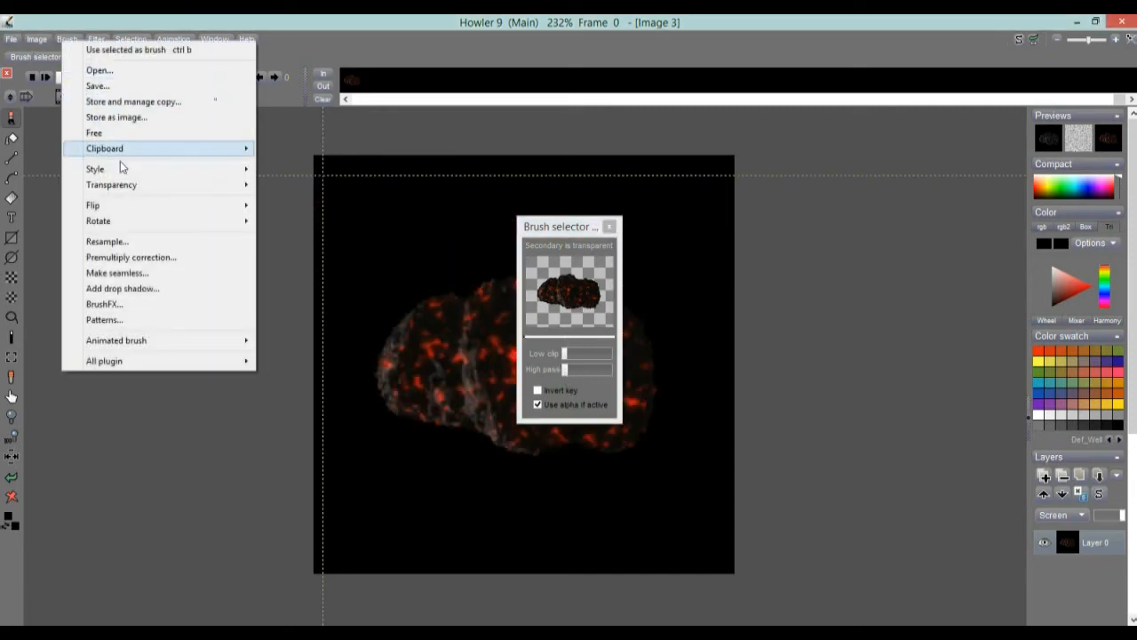
pyautogui.click(120, 103)
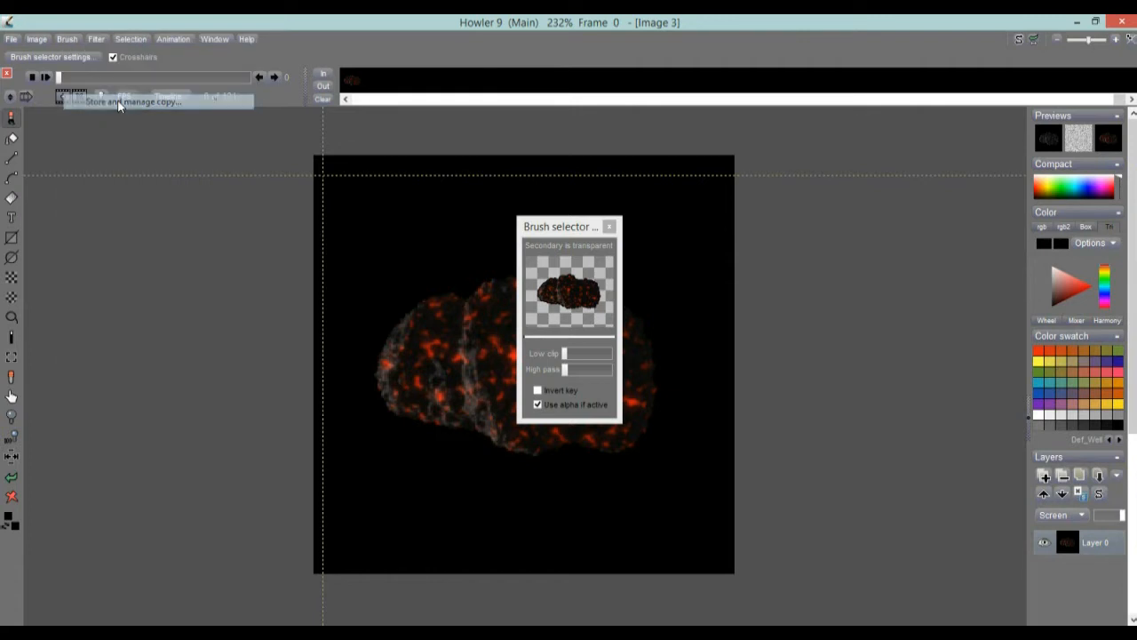
pyautogui.moveTo(192, 175)
pyautogui.mouseDown()
pyautogui.moveTo(101, 146)
pyautogui.moveTo(115, 138)
pyautogui.mouseUp()
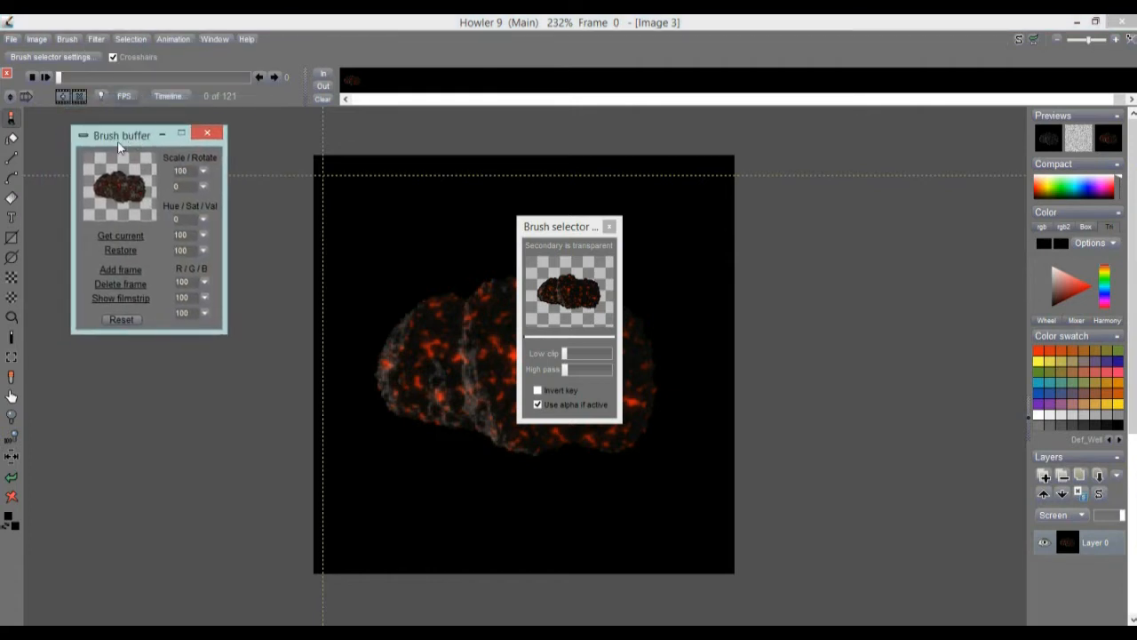
pyautogui.click(612, 230)
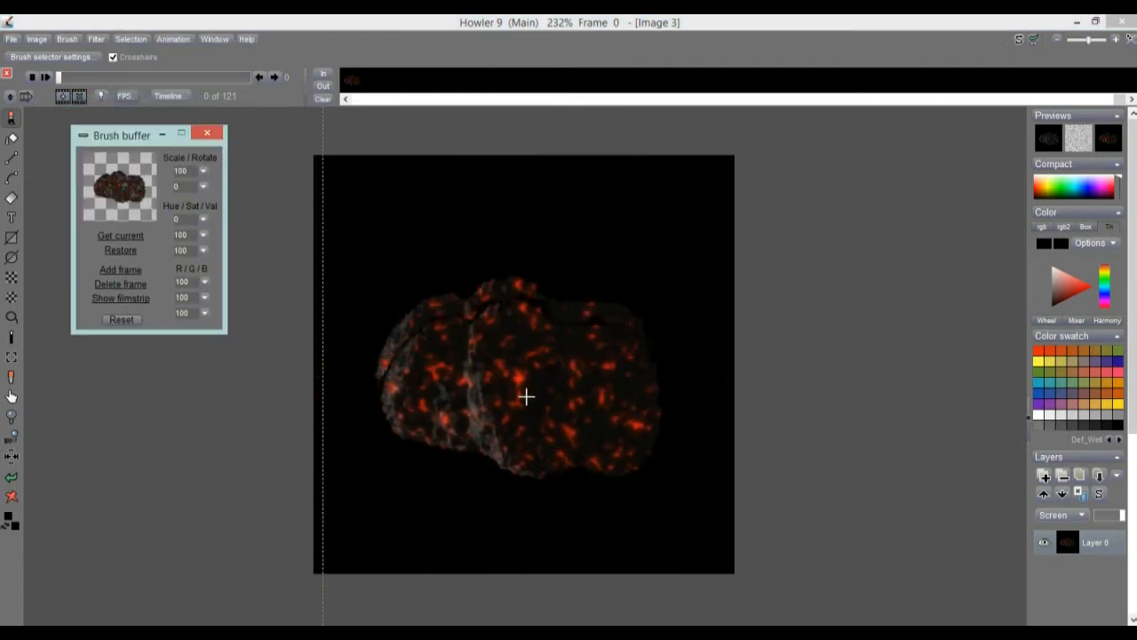
pyautogui.click(11, 117)
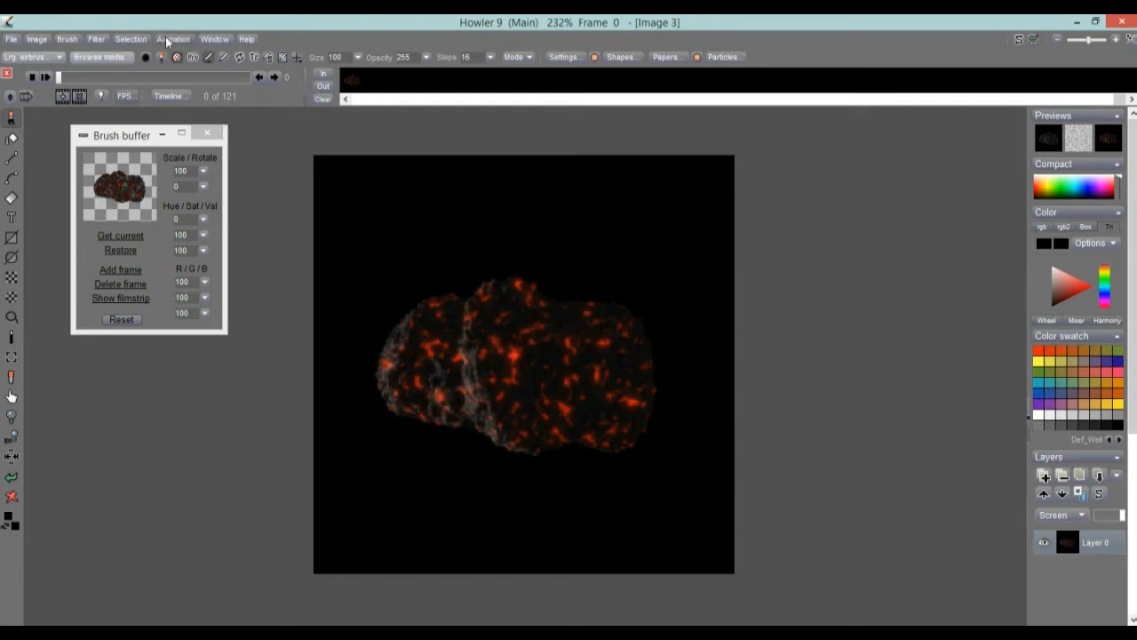
# Load glowingMeteor-short.avi as an animated brush using 120 frames.
pyautogui.click(68, 38)
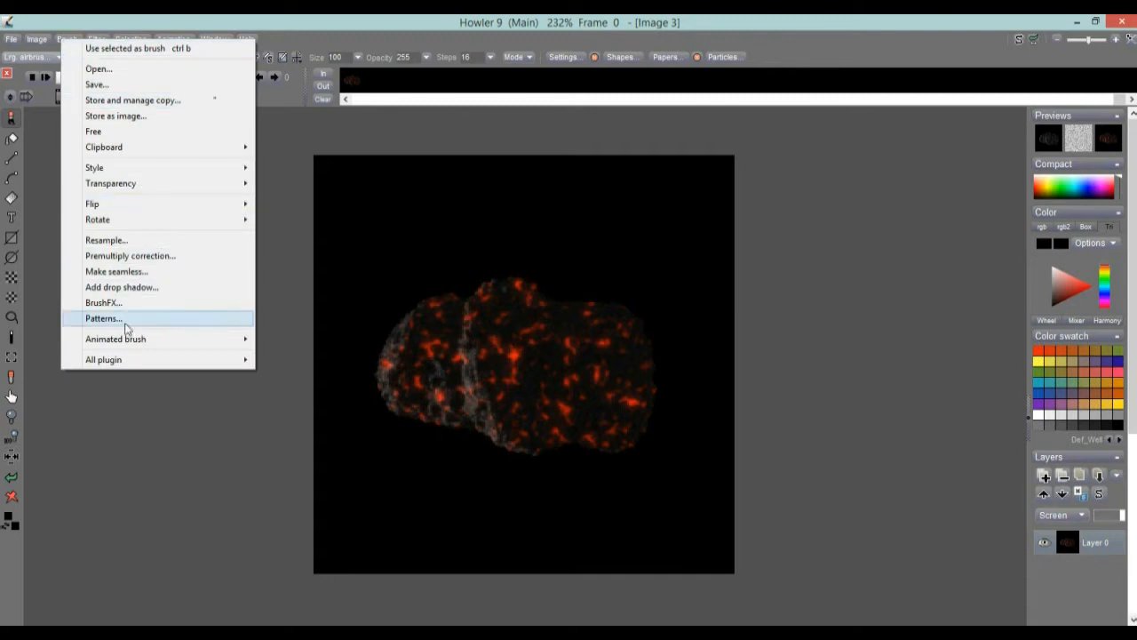
pyautogui.moveTo(128, 343)
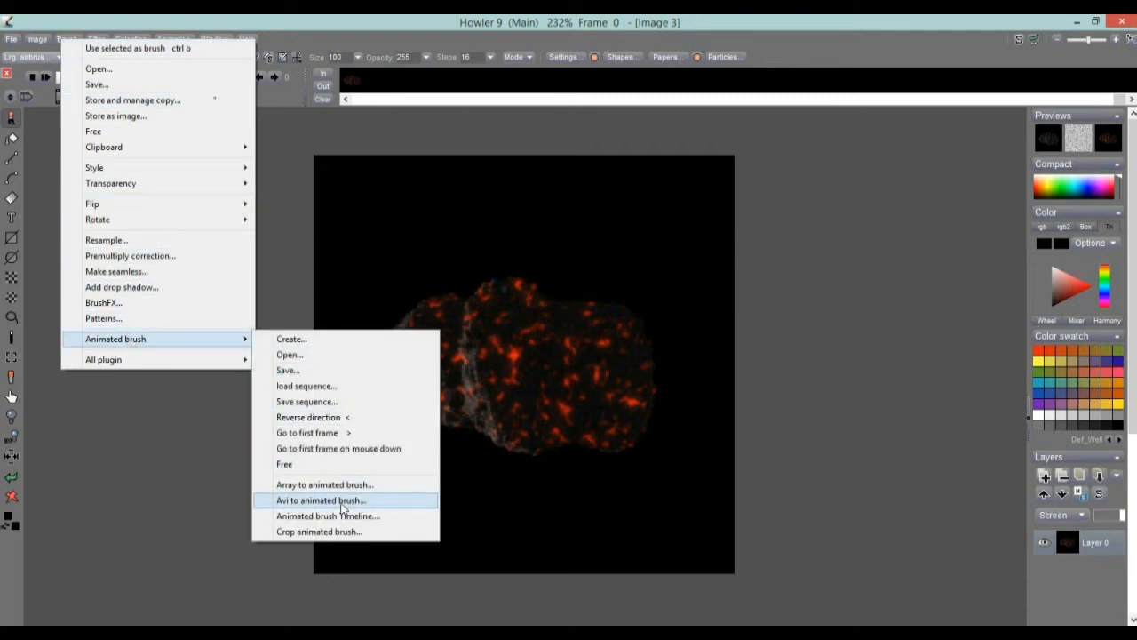
pyautogui.click(377, 502)
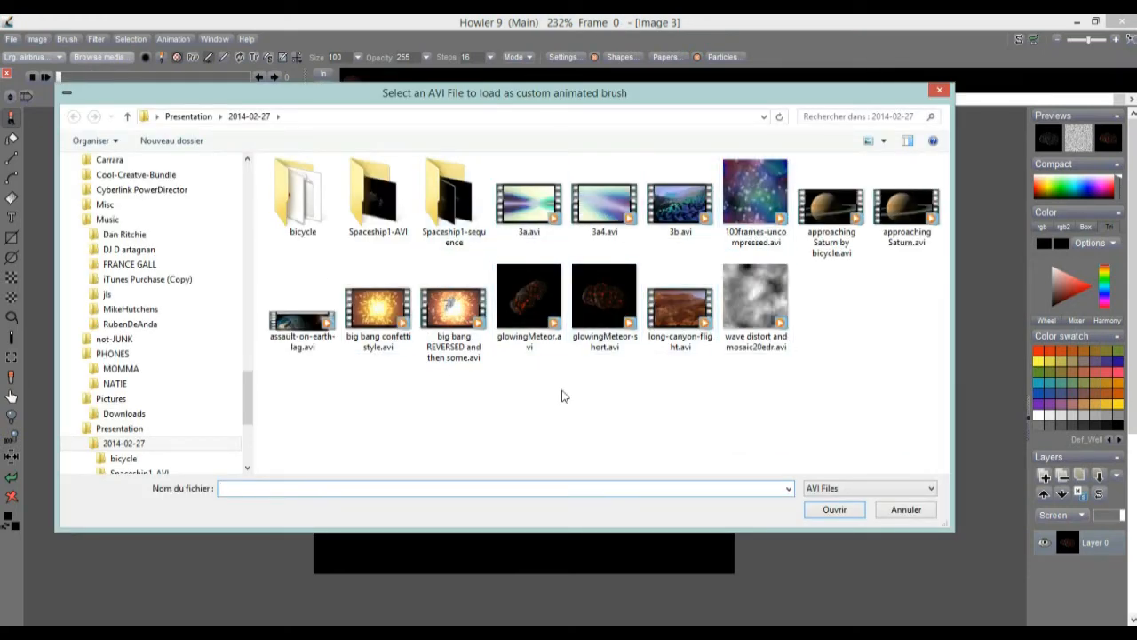
pyautogui.click(611, 297)
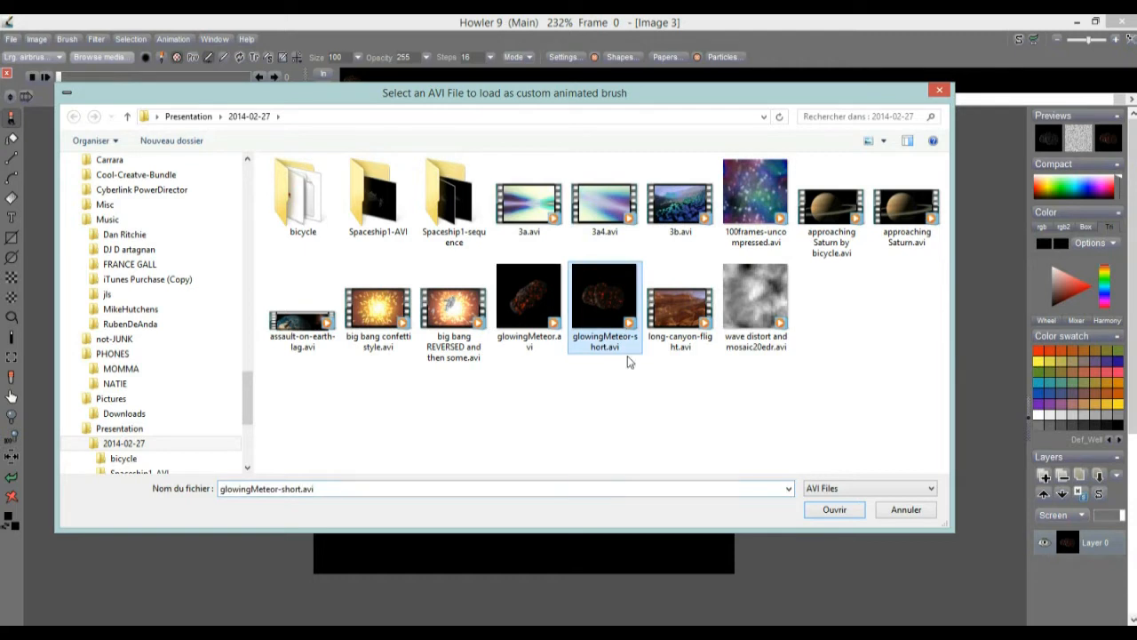
pyautogui.click(834, 509)
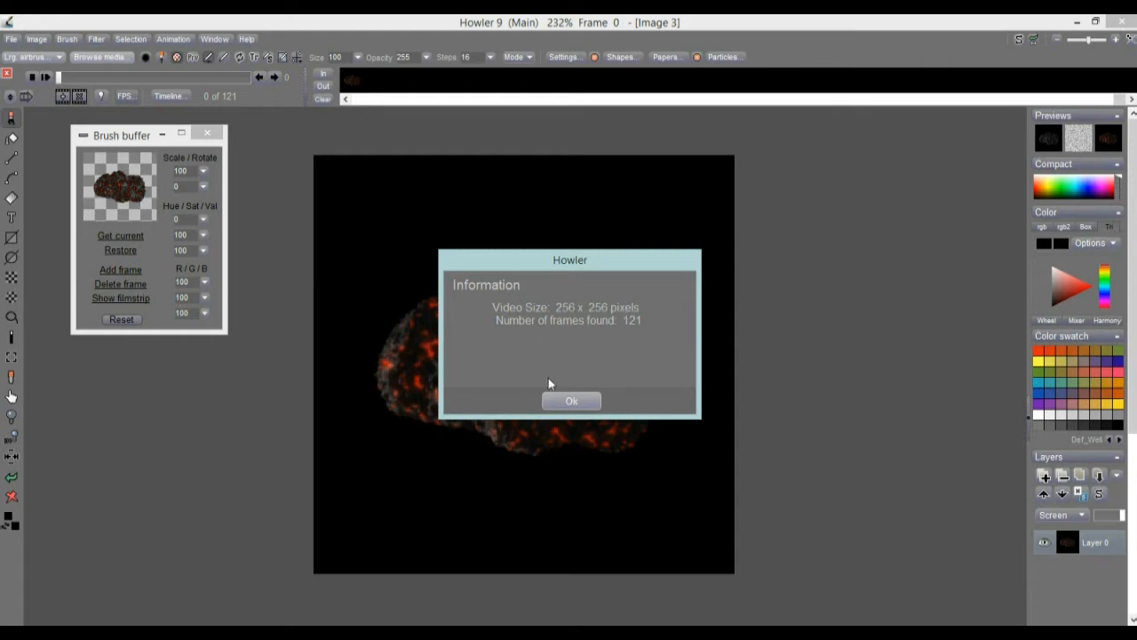
pyautogui.click(569, 402)
pyautogui.moveTo(534, 335)
pyautogui.mouseDown()
pyautogui.moveTo(518, 334)
pyautogui.moveTo(545, 341)
pyautogui.mouseUp()
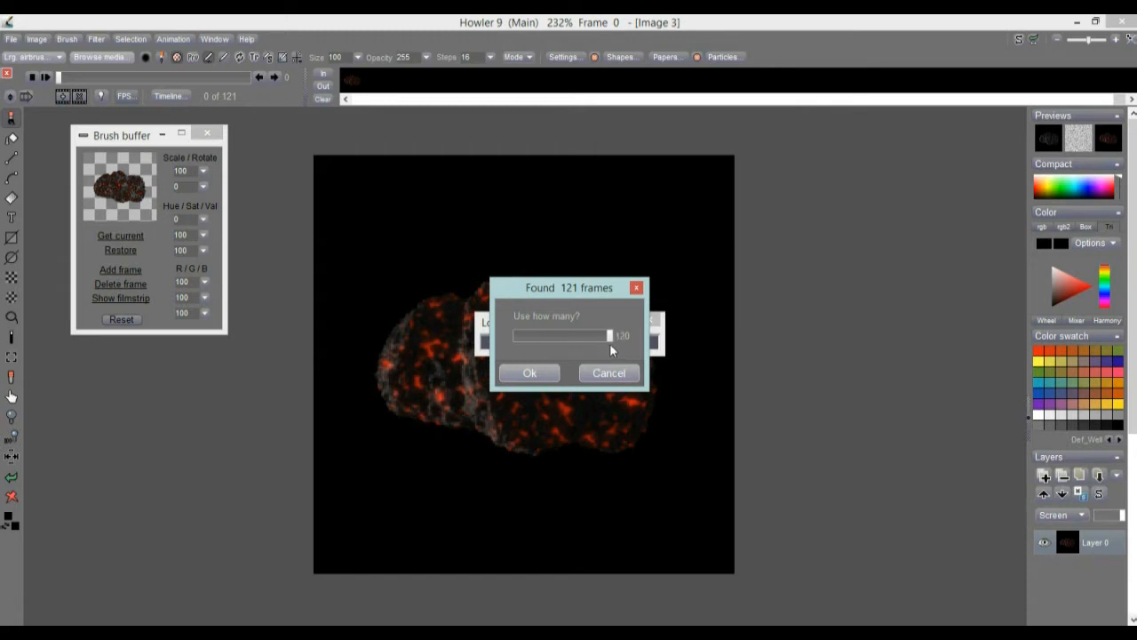
pyautogui.click(538, 372)
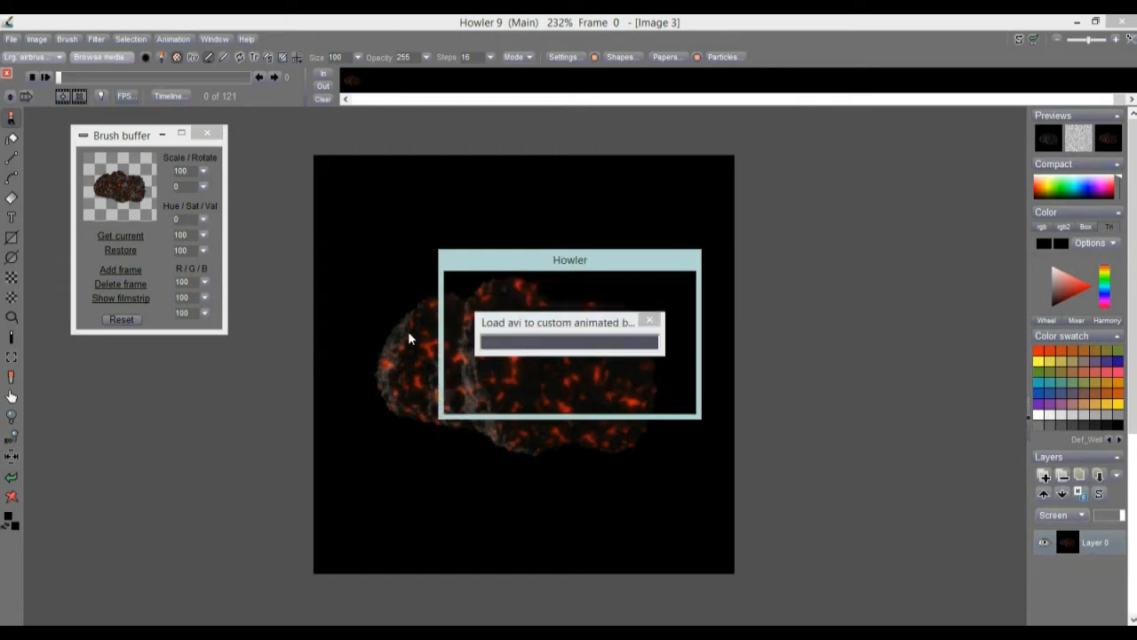
pyautogui.click(573, 402)
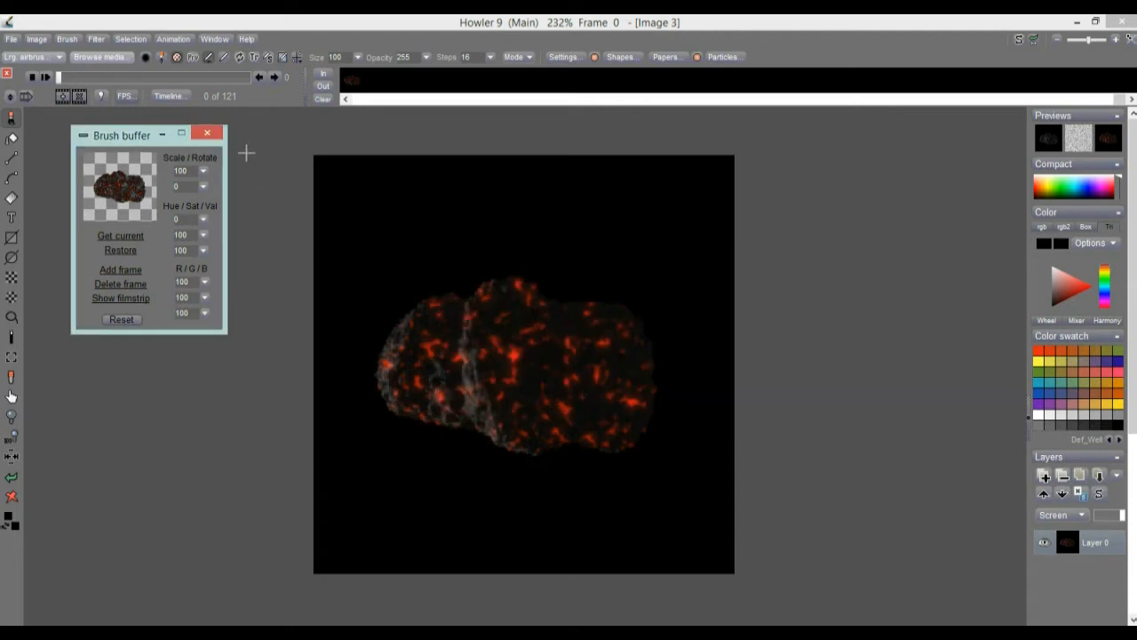
# Store a managed copy of the unkeyed animated brush and place its buffer beside the canvas.
pyautogui.click(70, 40)
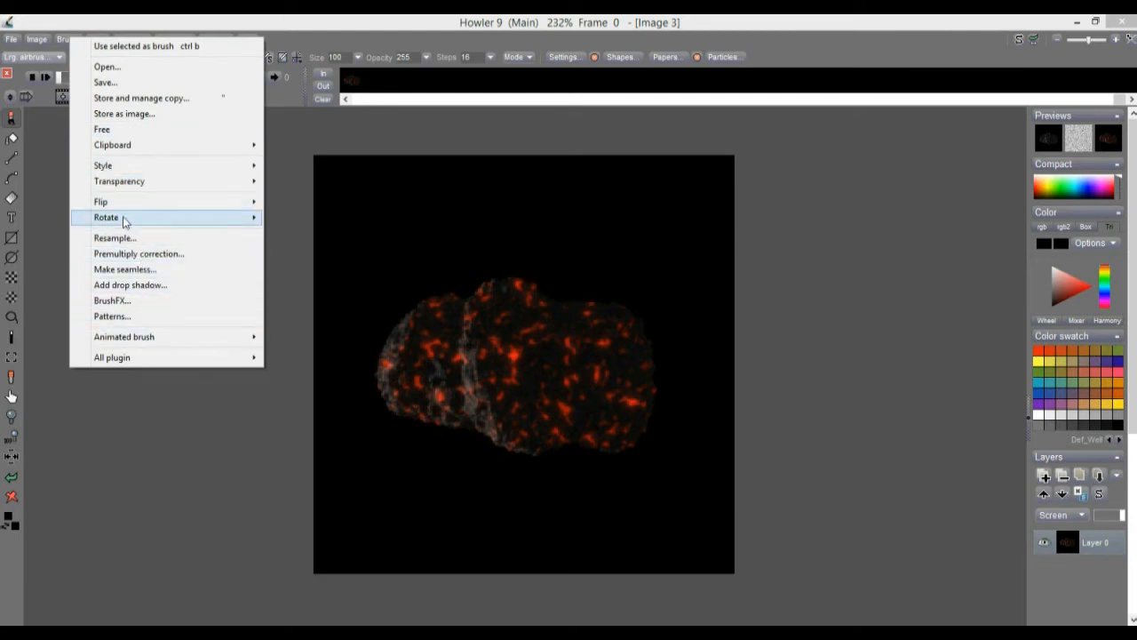
pyautogui.click(186, 98)
pyautogui.moveTo(109, 136)
pyautogui.mouseDown()
pyautogui.moveTo(113, 101)
pyautogui.moveTo(751, 231)
pyautogui.moveTo(850, 211)
pyautogui.mouseUp()
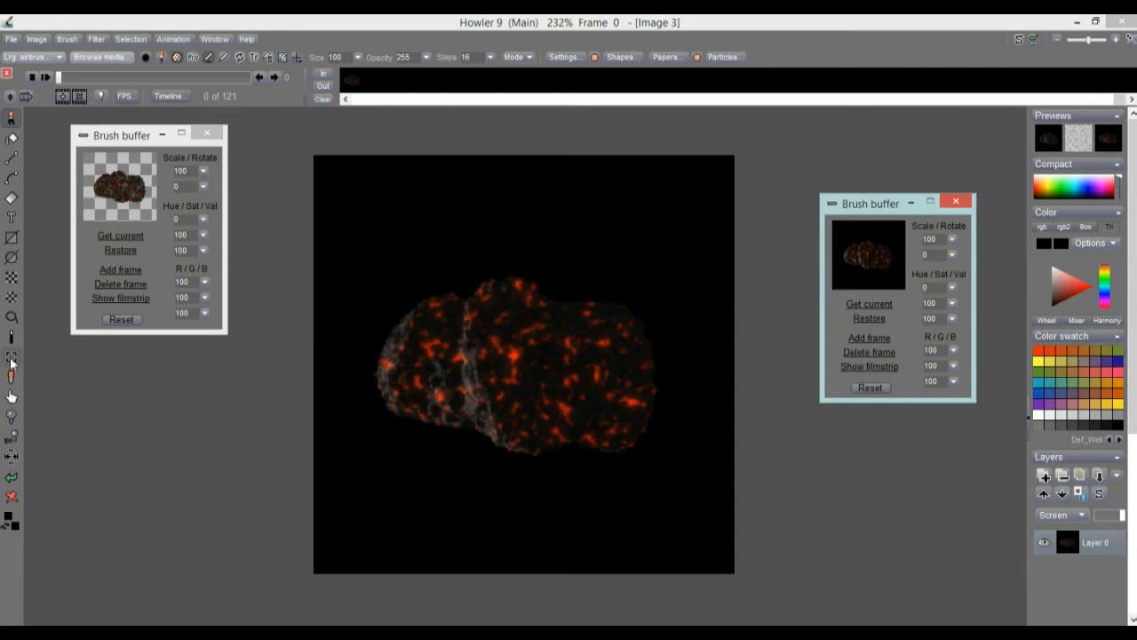
# Apply a color key to the animated brush so its black background is transparent, with High pass at its minimum.
pyautogui.click(72, 40)
pyautogui.moveTo(141, 183)
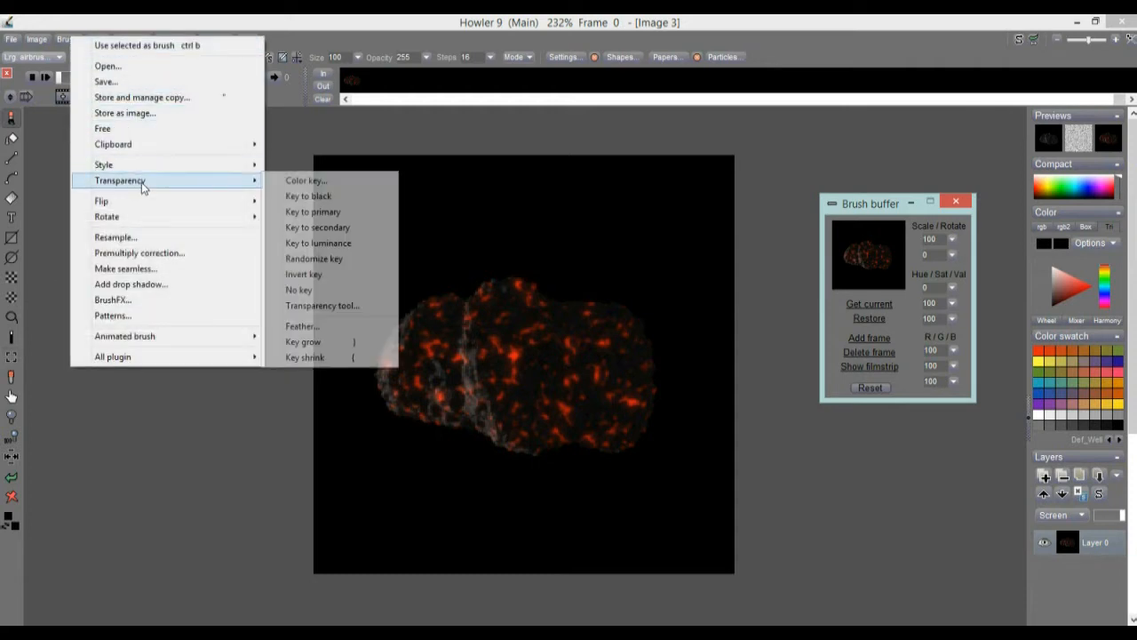
pyautogui.click(344, 185)
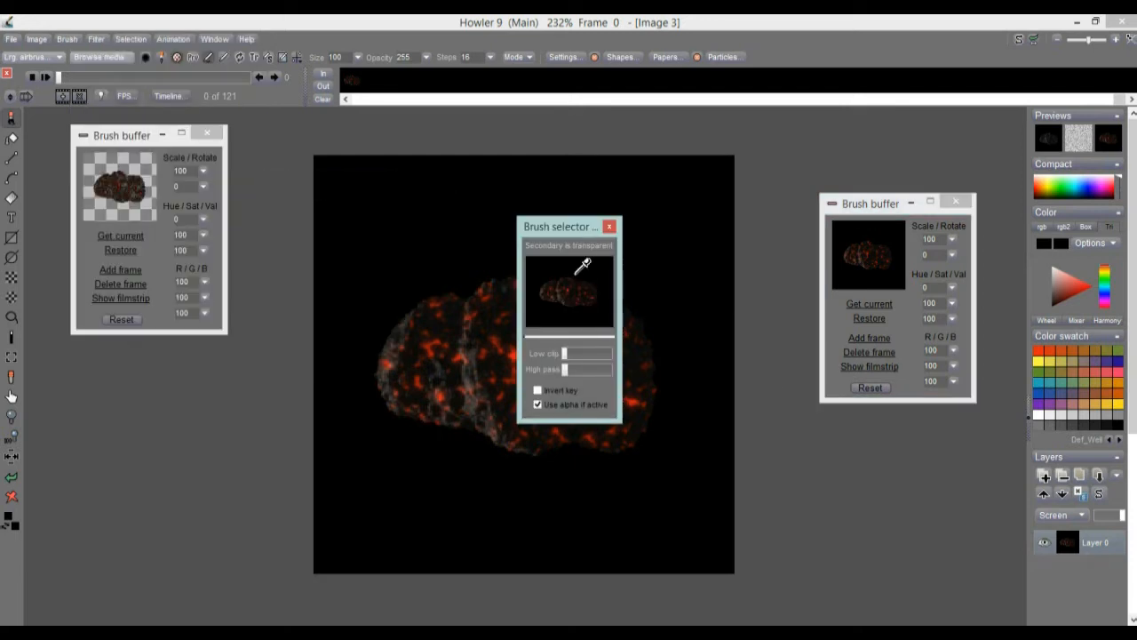
pyautogui.moveTo(583, 365); pyautogui.dragTo(565, 377)
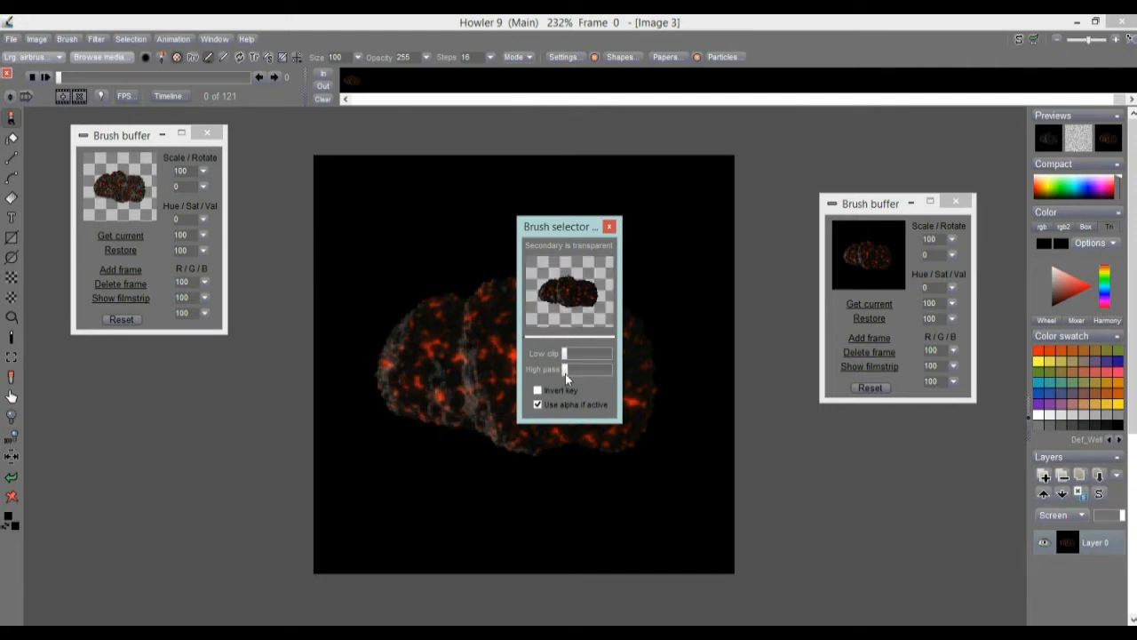
pyautogui.moveTo(564, 373); pyautogui.dragTo(565, 372)
pyautogui.moveTo(566, 372); pyautogui.dragTo(566, 372)
# Store a managed copy of the keyed animated brush, then close the unkeyed brush's buffer and the color key settings.
pyautogui.click(77, 44)
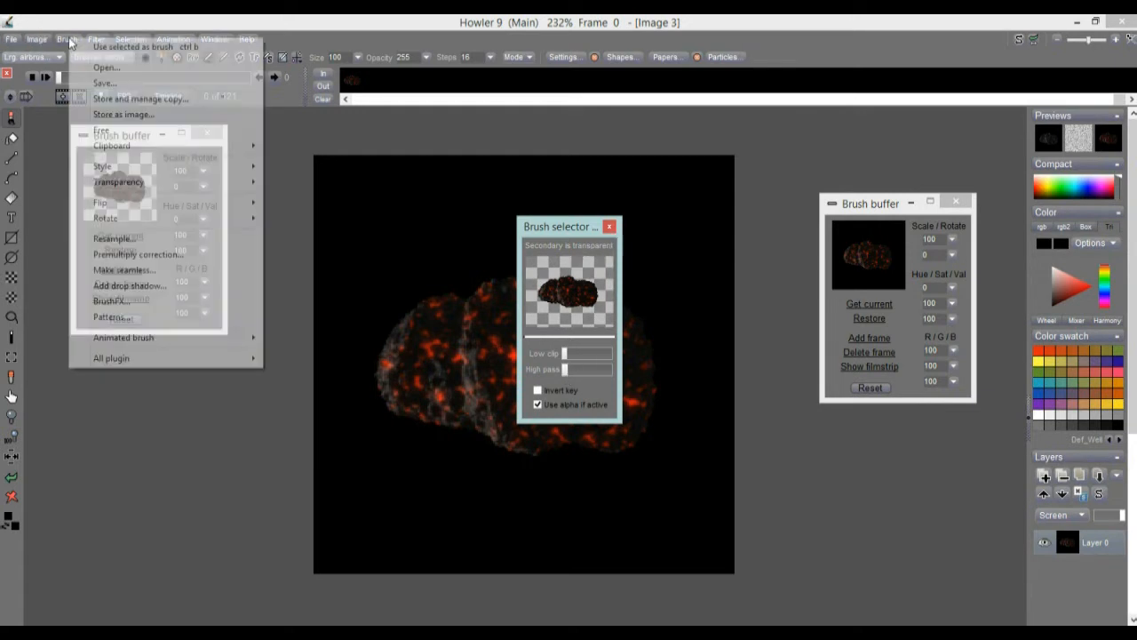
pyautogui.click(142, 98)
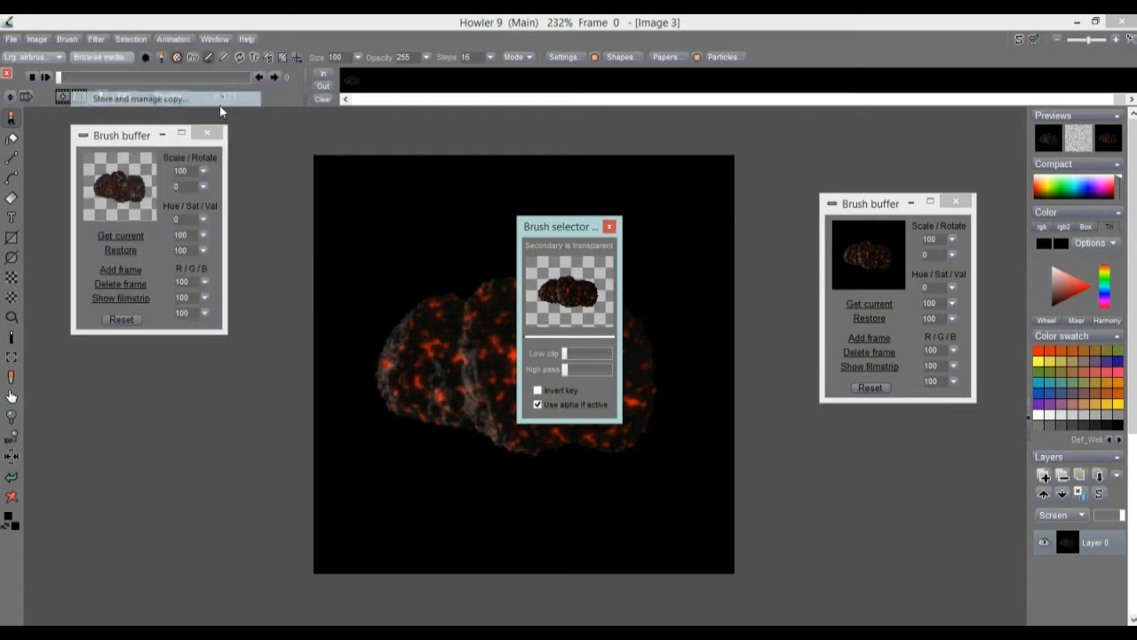
pyautogui.click(957, 203)
pyautogui.click(610, 228)
pyautogui.moveTo(125, 127)
pyautogui.mouseDown()
pyautogui.moveTo(162, 361)
pyautogui.moveTo(123, 374)
pyautogui.mouseUp()
# Select the keyed animated brush from its buffer and close the still meteor brush's buffer.
pyautogui.click(161, 336)
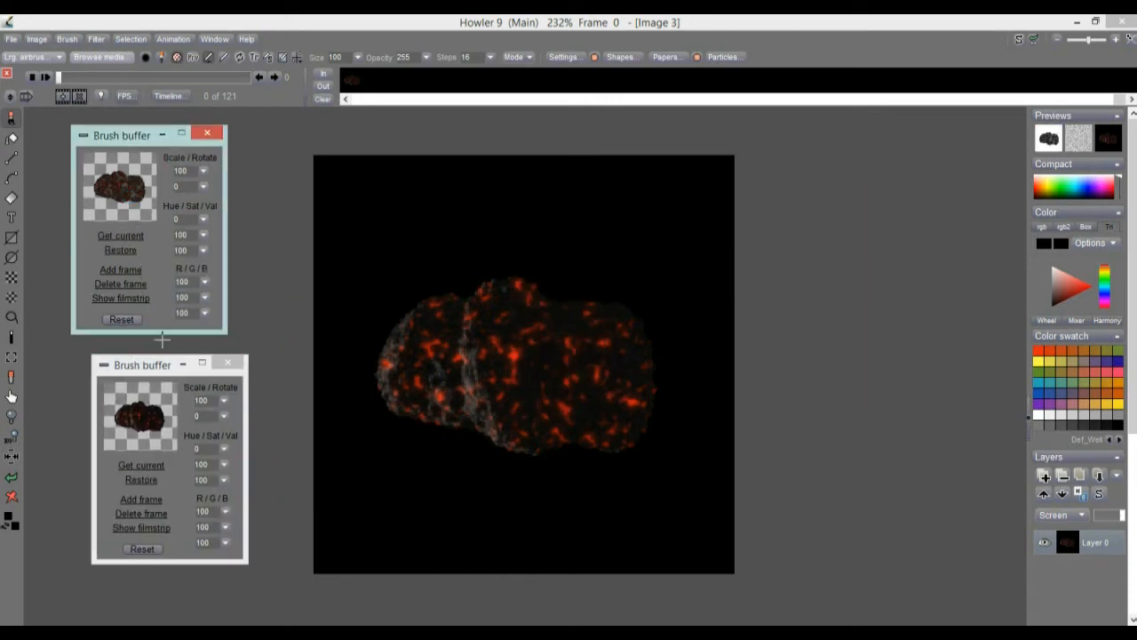
pyautogui.click(150, 429)
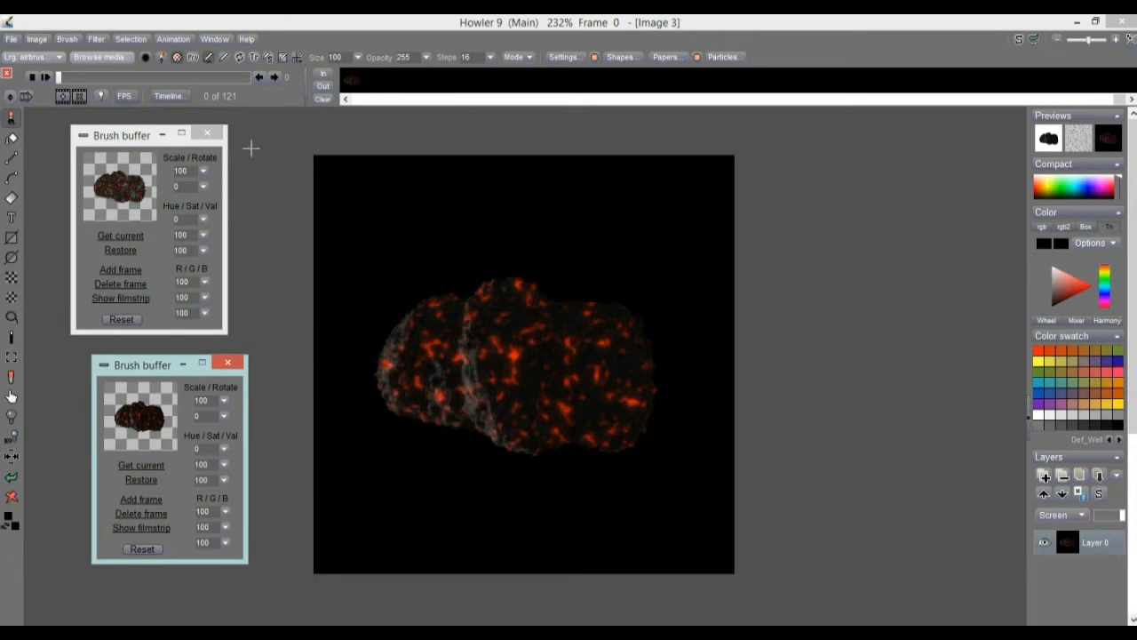
pyautogui.click(208, 132)
pyautogui.moveTo(127, 366)
pyautogui.mouseDown()
pyautogui.moveTo(134, 304)
pyautogui.moveTo(104, 208)
pyautogui.mouseUp()
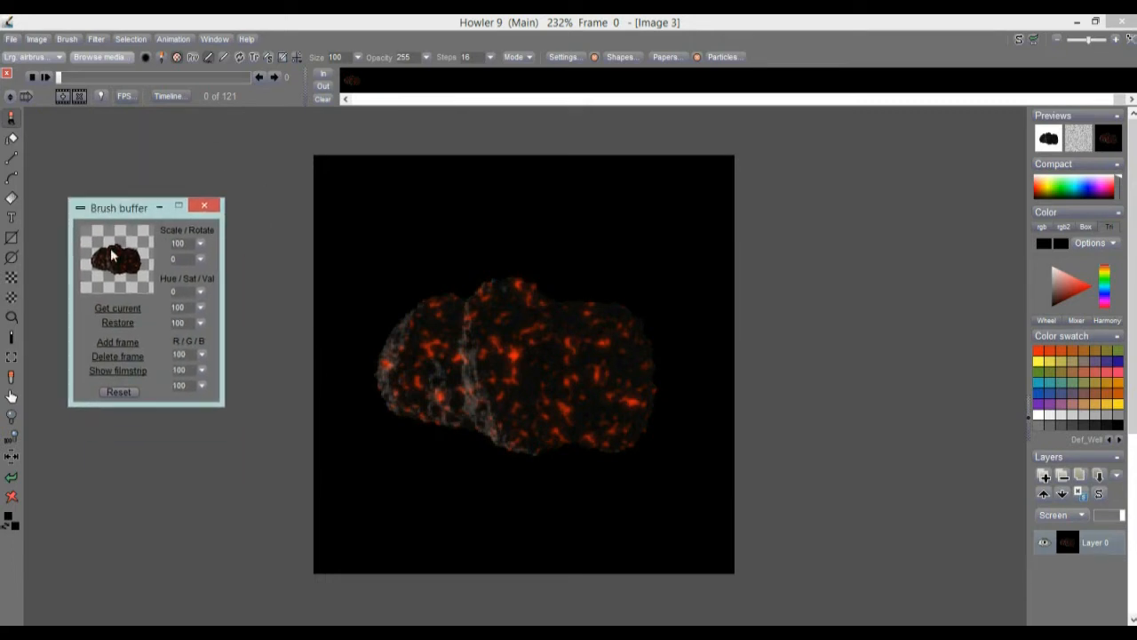
# Paint trial strokes across the canvas with the animated meteor brush and set the brush scale to 136.
pyautogui.moveTo(550, 337)
pyautogui.mouseDown()
pyautogui.moveTo(446, 376)
pyautogui.moveTo(489, 367)
pyautogui.moveTo(434, 407)
pyautogui.moveTo(406, 459)
pyautogui.moveTo(379, 375)
pyautogui.moveTo(400, 456)
pyautogui.moveTo(436, 401)
pyautogui.moveTo(505, 350)
pyautogui.moveTo(506, 368)
pyautogui.moveTo(312, 300)
pyautogui.mouseUp()
pyautogui.click(143, 264)
pyautogui.moveTo(143, 265); pyautogui.dragTo(131, 263)
pyautogui.moveTo(432, 261)
pyautogui.mouseDown()
pyautogui.moveTo(462, 347)
pyautogui.moveTo(552, 417)
pyautogui.moveTo(542, 419)
pyautogui.mouseUp()
pyautogui.click(203, 244)
pyautogui.click(173, 262)
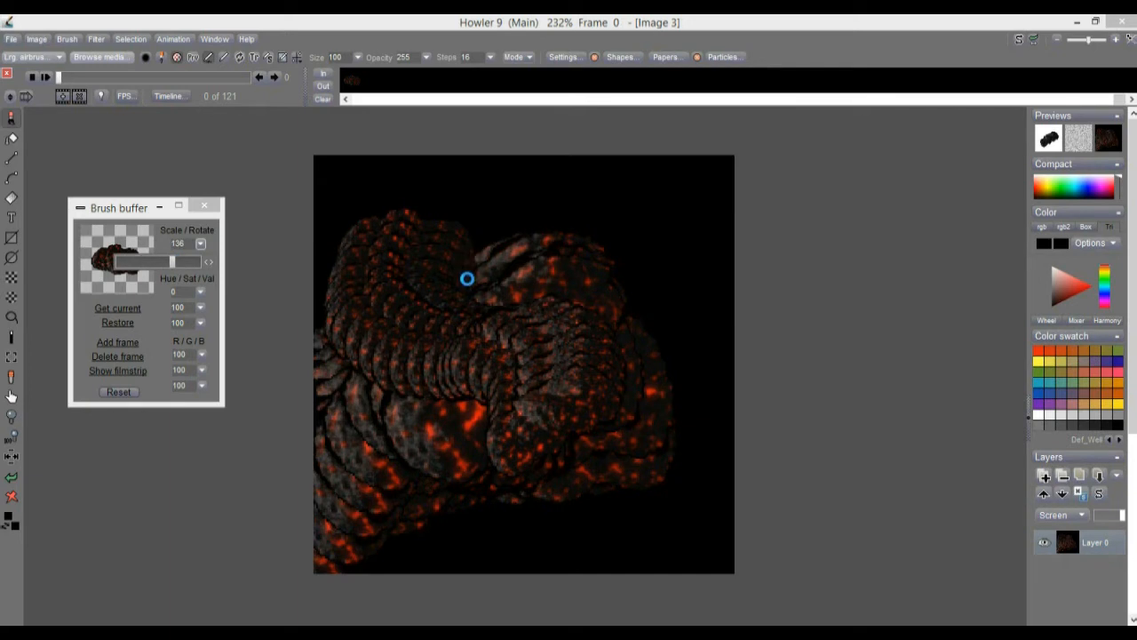
# Paint a large trial stroke with the meteor brush, then set the brush scale to 96 and paint over it.
pyautogui.click(475, 365)
pyautogui.moveTo(474, 366); pyautogui.dragTo(538, 365)
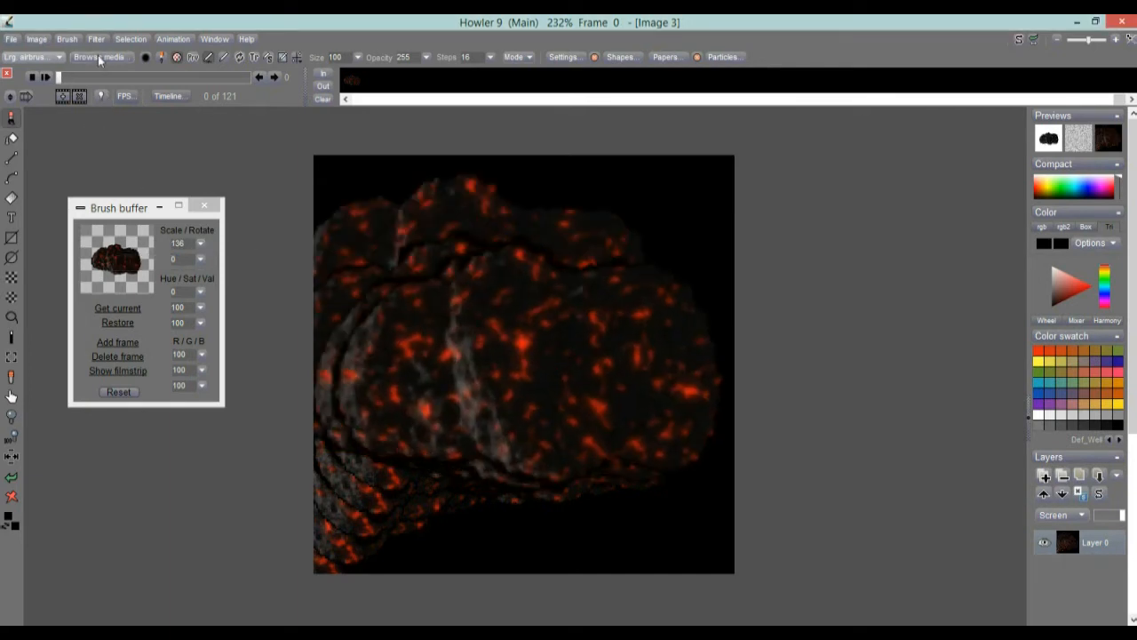
pyautogui.click(68, 39)
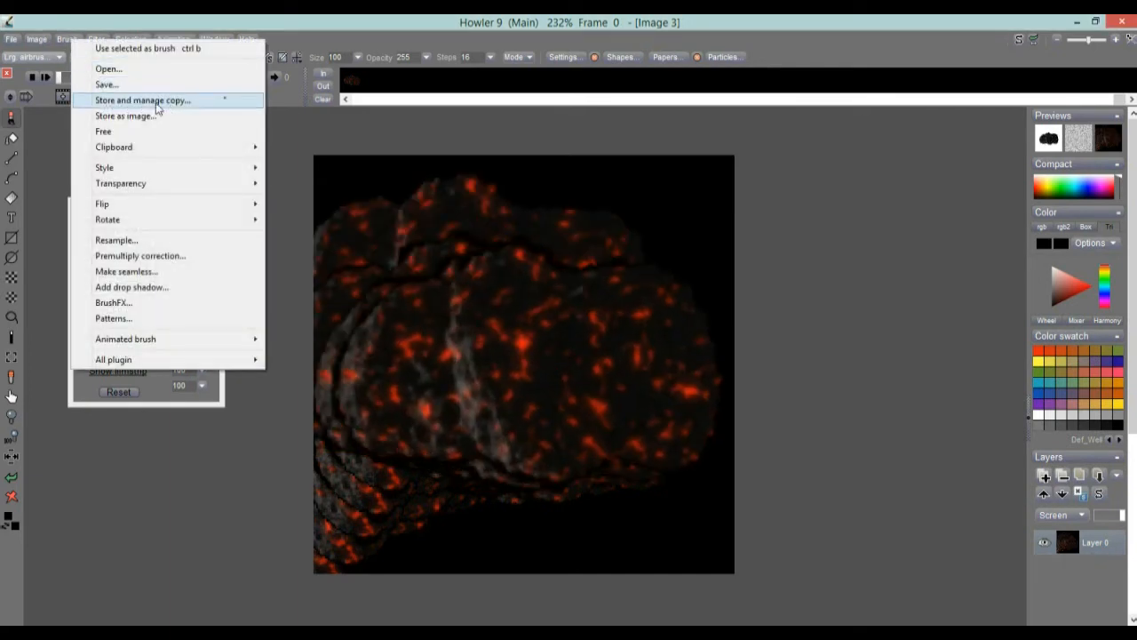
pyautogui.click(169, 17)
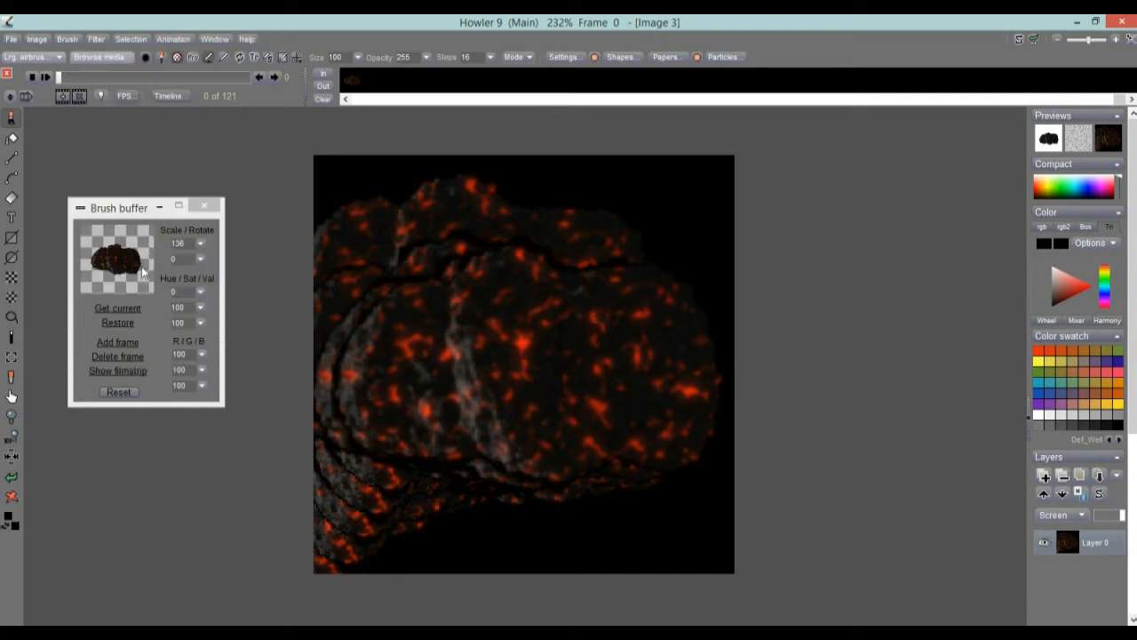
pyautogui.click(201, 243)
pyautogui.moveTo(155, 264); pyautogui.dragTo(196, 263)
pyautogui.moveTo(493, 268); pyautogui.dragTo(524, 366)
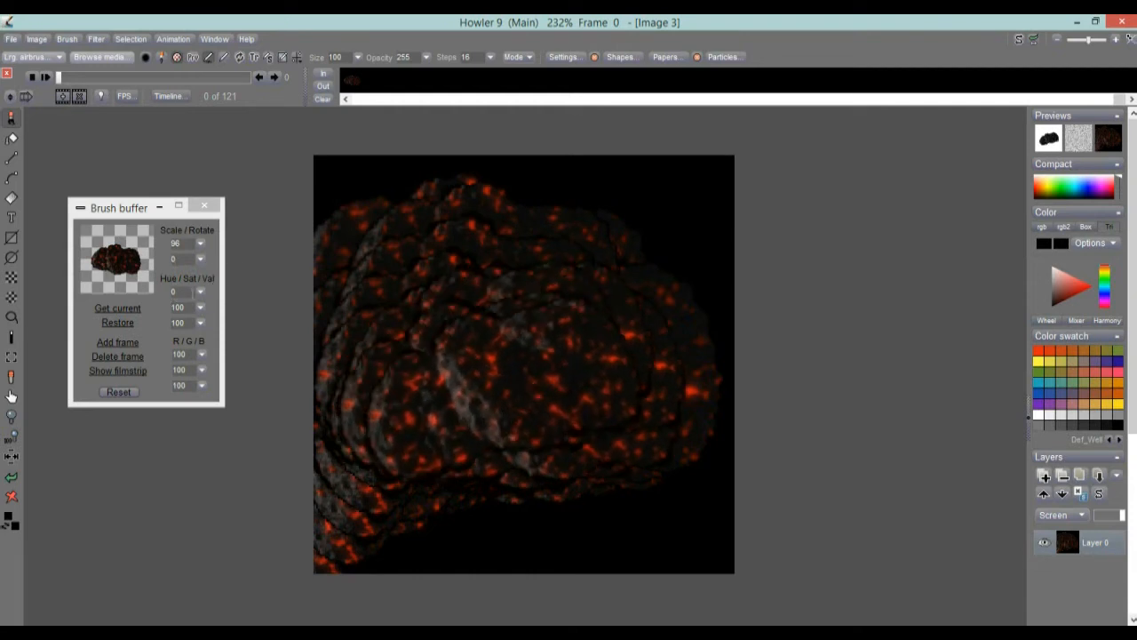
# Try recolouring the meteor brush by painting with its hue set to 68 and again with it set to -5.
pyautogui.click(201, 292)
pyautogui.moveTo(158, 313); pyautogui.dragTo(175, 313)
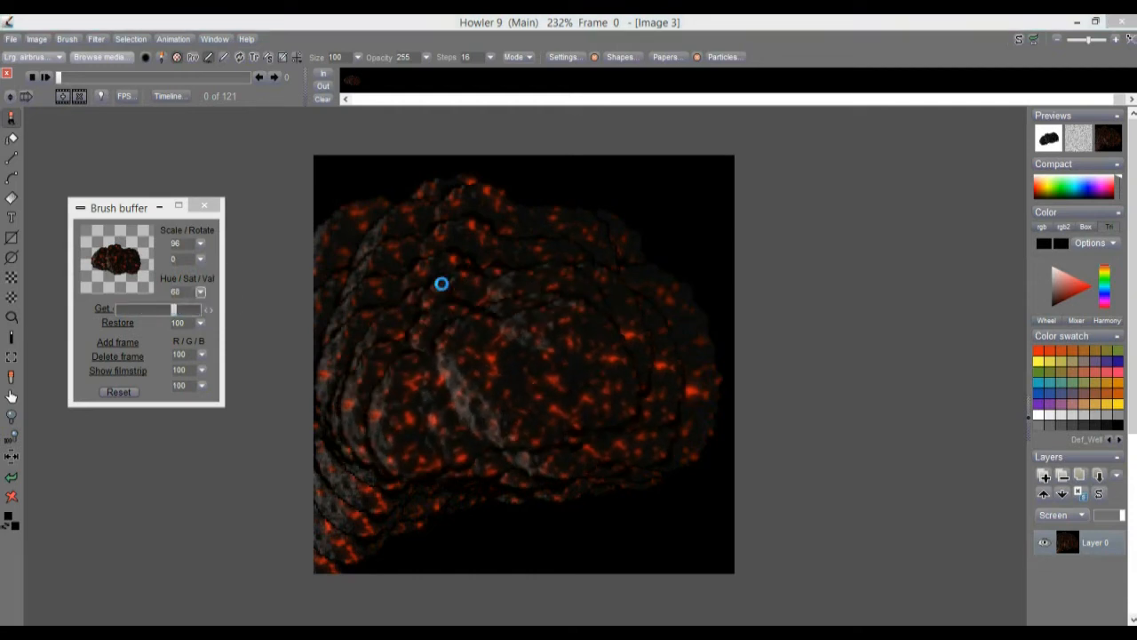
pyautogui.click(468, 333)
pyautogui.moveTo(468, 333)
pyautogui.mouseDown()
pyautogui.moveTo(492, 424)
pyautogui.moveTo(559, 413)
pyautogui.mouseUp()
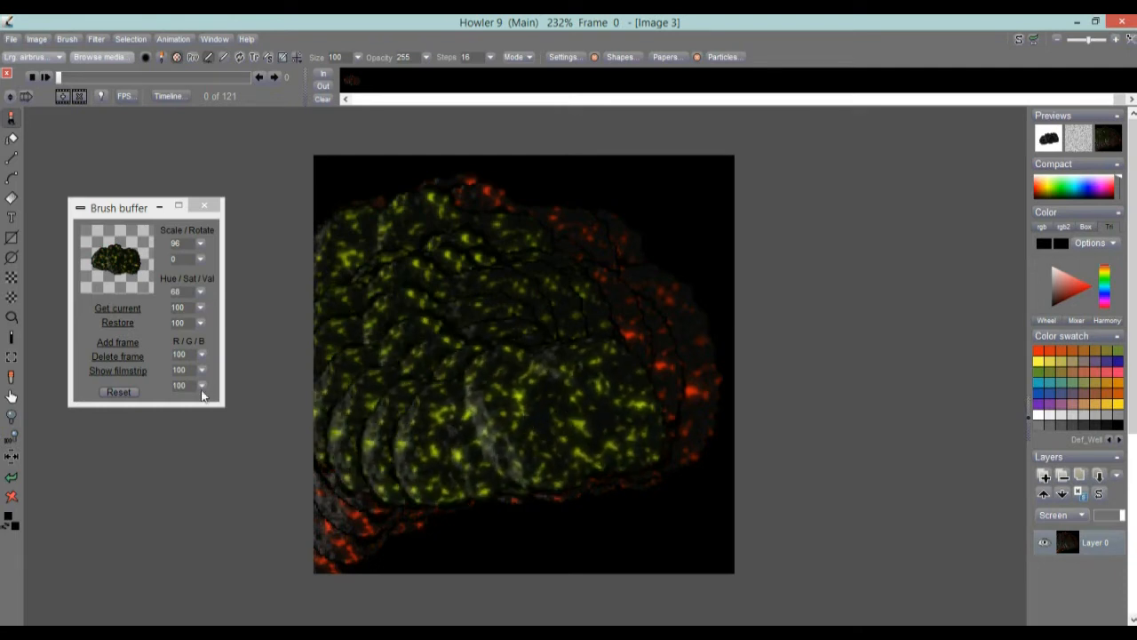
pyautogui.click(201, 291)
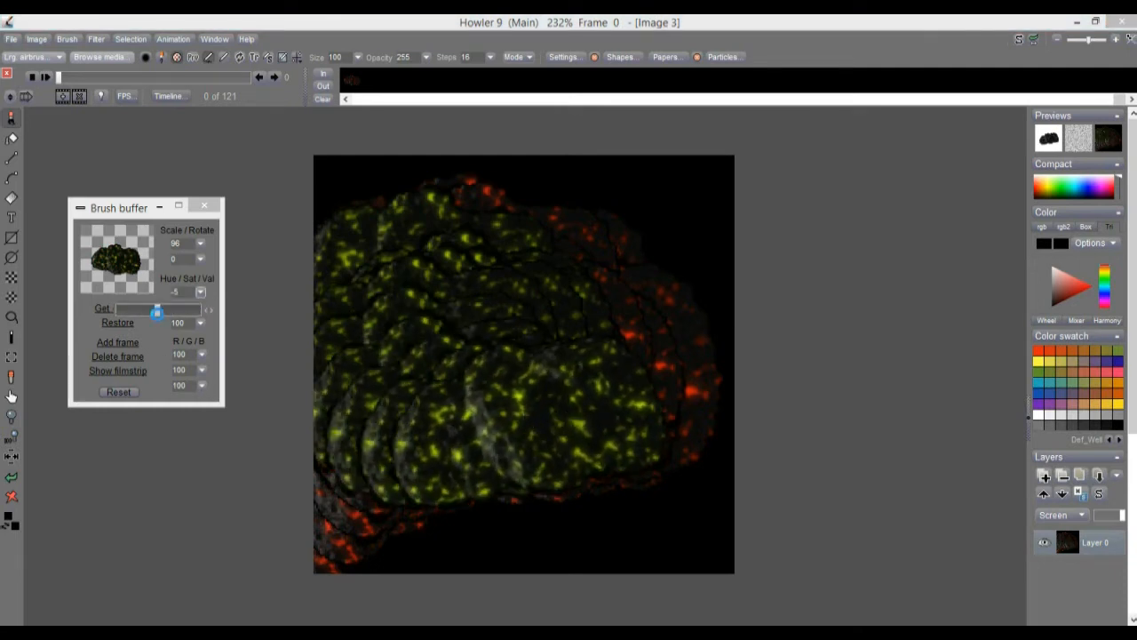
pyautogui.click(424, 380)
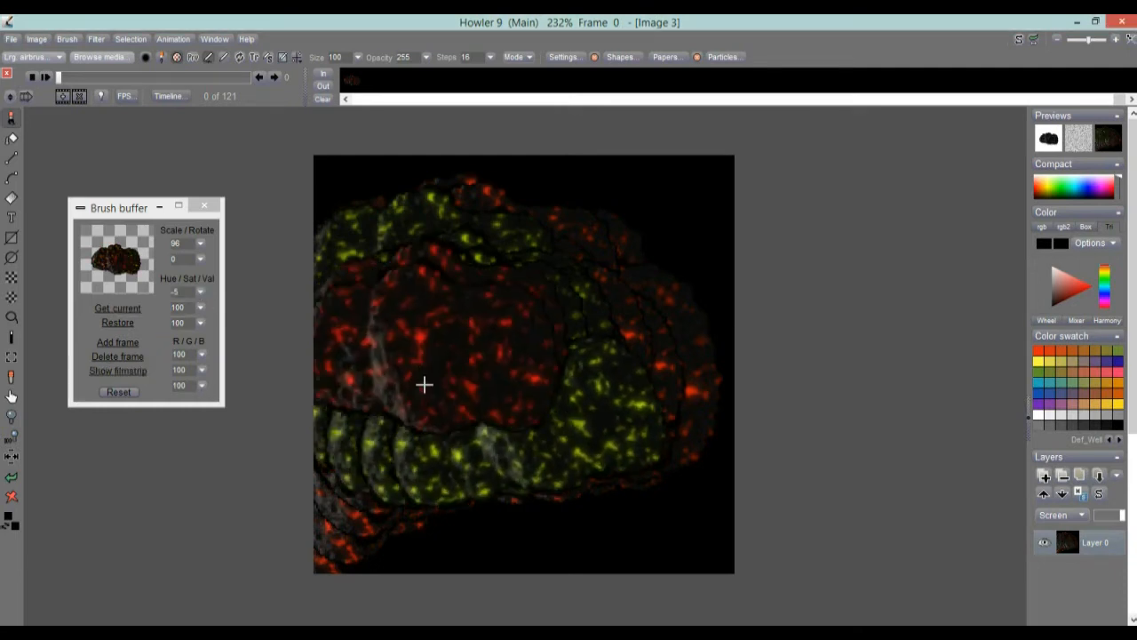
# Reset the brush buffer's adjustments, paint over the canvas, and move the brush buffer window further from the menus.
pyautogui.click(121, 392)
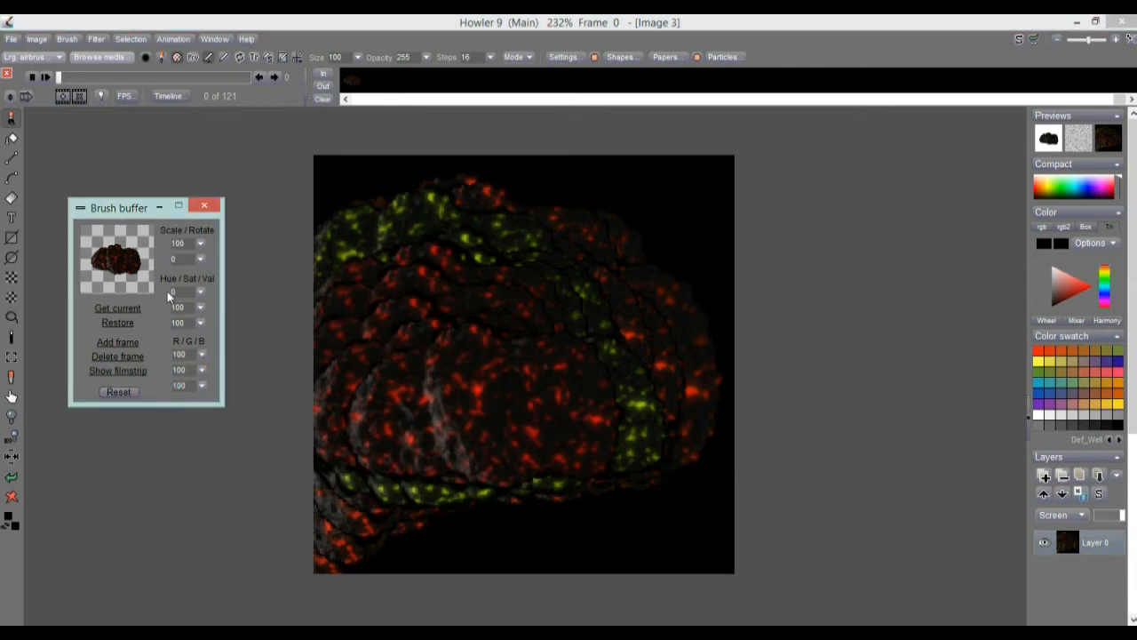
pyautogui.moveTo(544, 324)
pyautogui.mouseDown()
pyautogui.moveTo(470, 352)
pyautogui.moveTo(458, 398)
pyautogui.moveTo(512, 424)
pyautogui.moveTo(452, 383)
pyautogui.mouseUp()
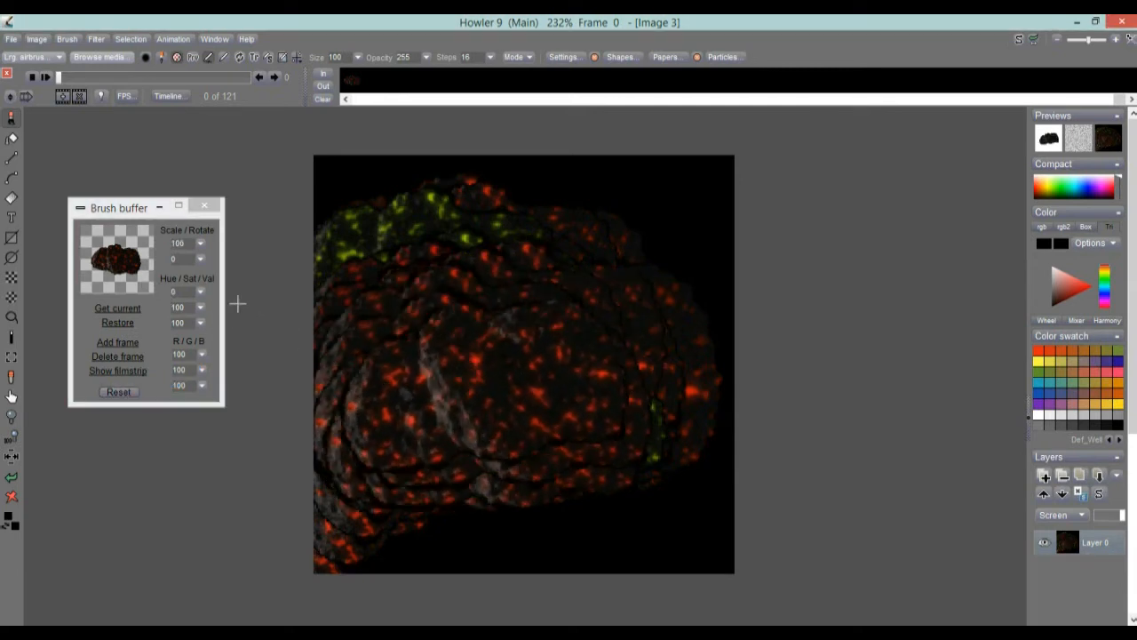
pyautogui.click(118, 218)
pyautogui.moveTo(111, 356); pyautogui.dragTo(113, 353)
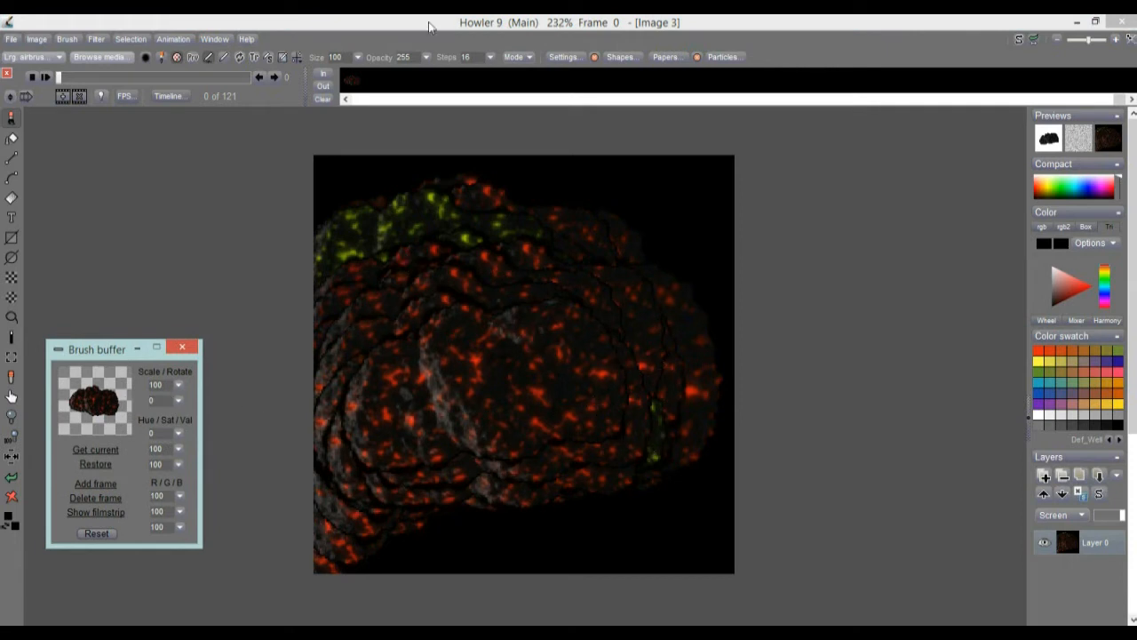
# Set the brush steps to 6 and paint a trial stroke across the canvas.
pyautogui.click(491, 58)
pyautogui.moveTo(414, 79); pyautogui.dragTo(410, 84)
pyautogui.moveTo(606, 282)
pyautogui.mouseDown()
pyautogui.moveTo(470, 373)
pyautogui.moveTo(493, 392)
pyautogui.moveTo(547, 350)
pyautogui.moveTo(506, 328)
pyautogui.mouseUp()
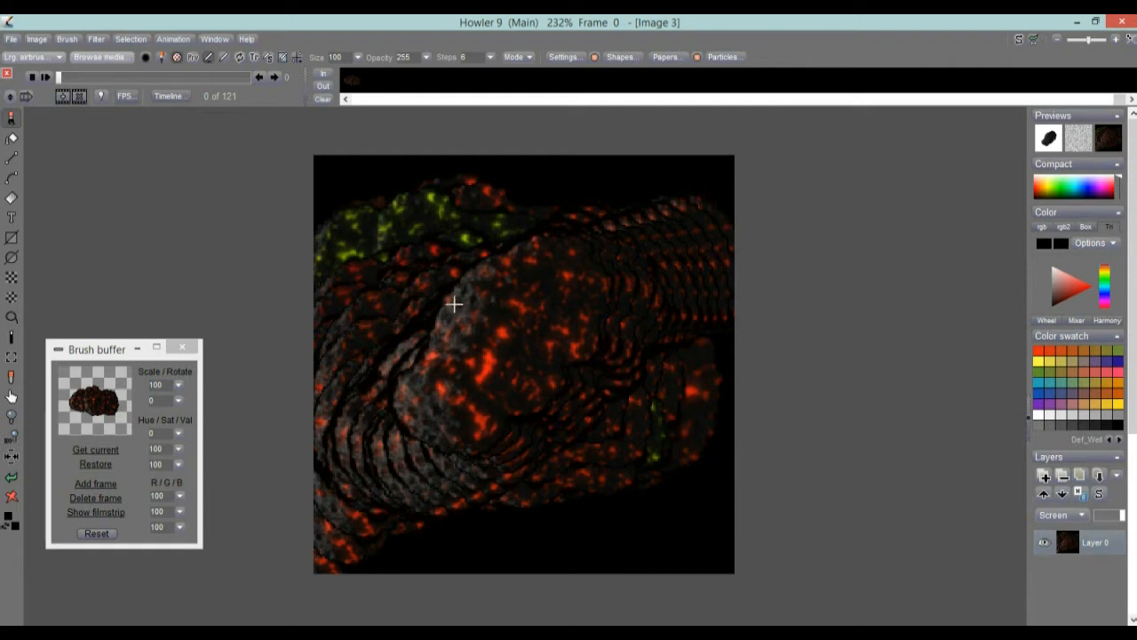
# Close the current document and create a new black 800 x 600 Super VGA image.
pyautogui.click(13, 40)
pyautogui.click(48, 50)
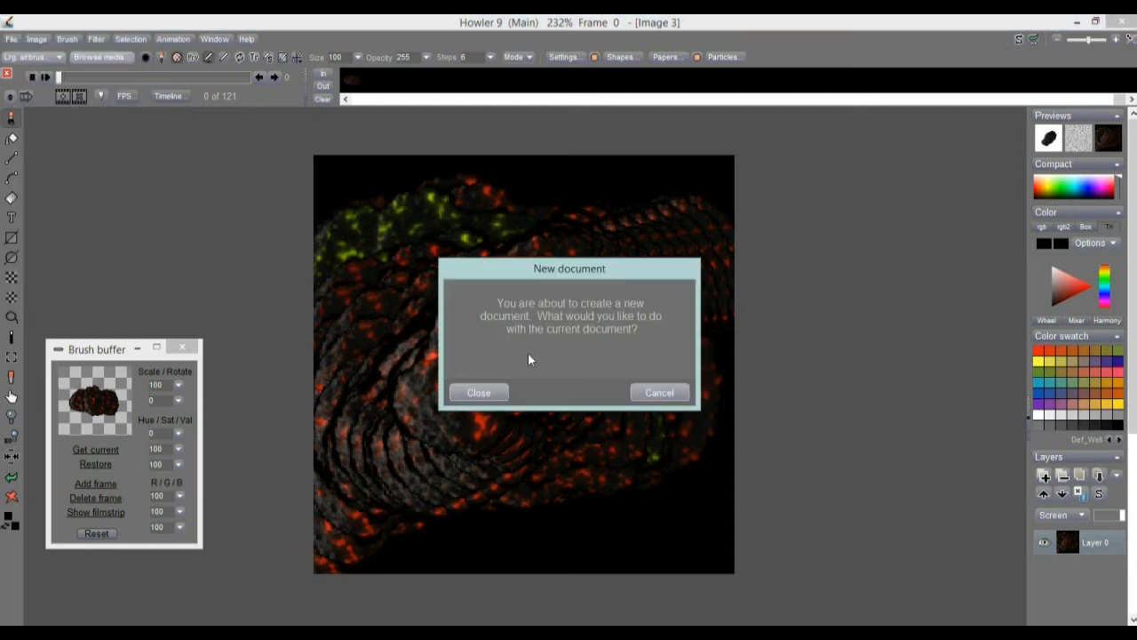
pyautogui.click(480, 392)
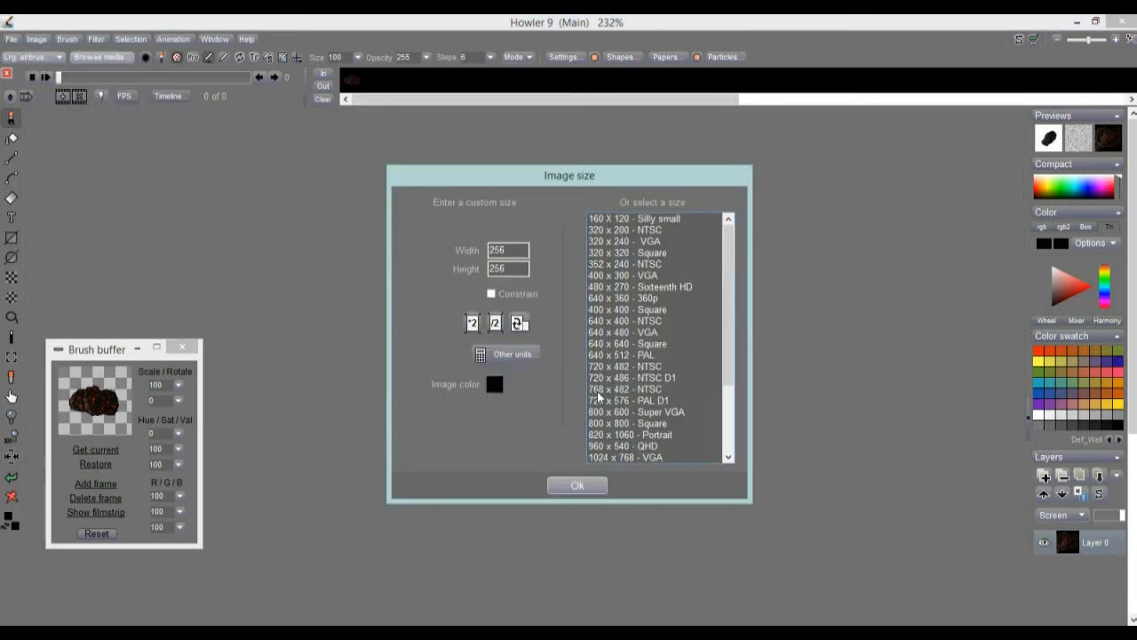
pyautogui.click(619, 393)
pyautogui.click(643, 400)
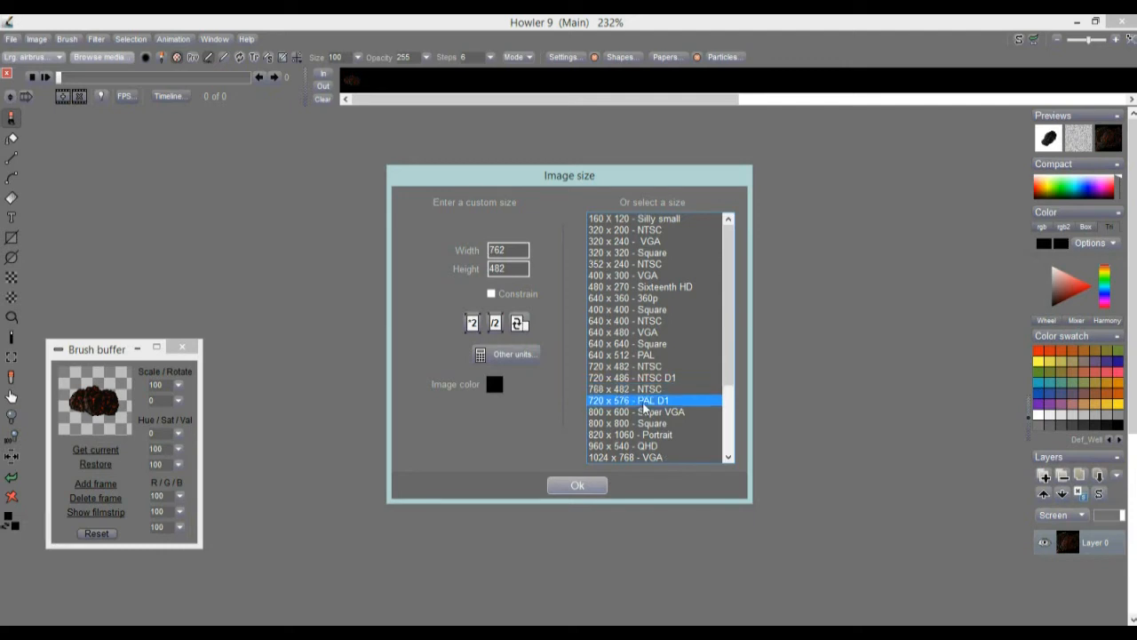
pyautogui.click(622, 412)
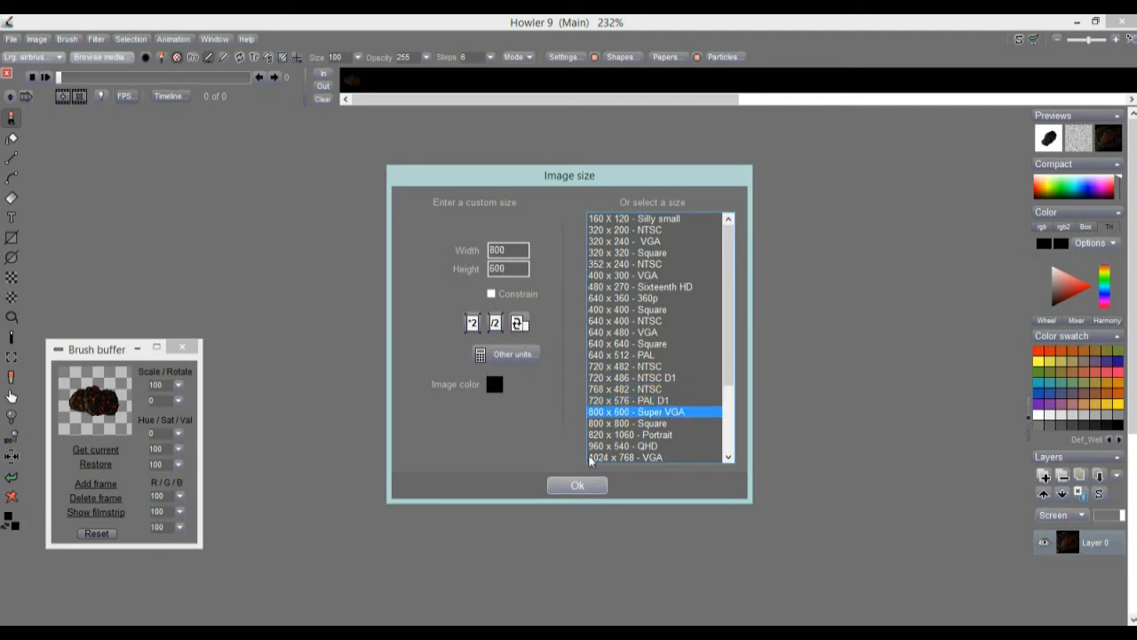
pyautogui.click(577, 485)
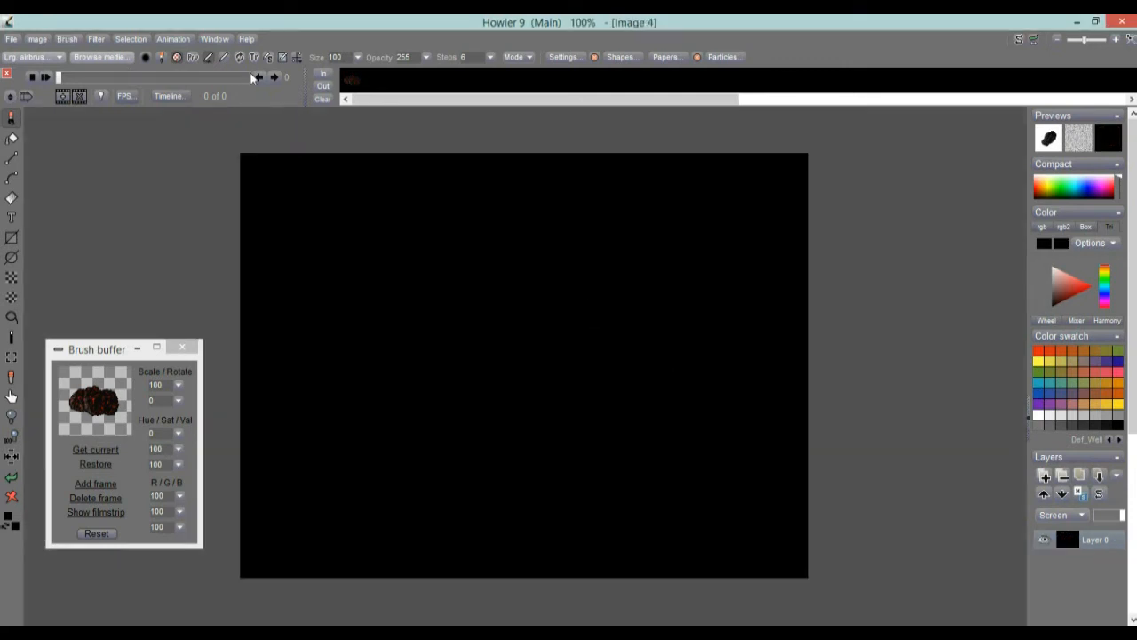
# Create a 200-frame animation from the new blank image.
pyautogui.click(167, 36)
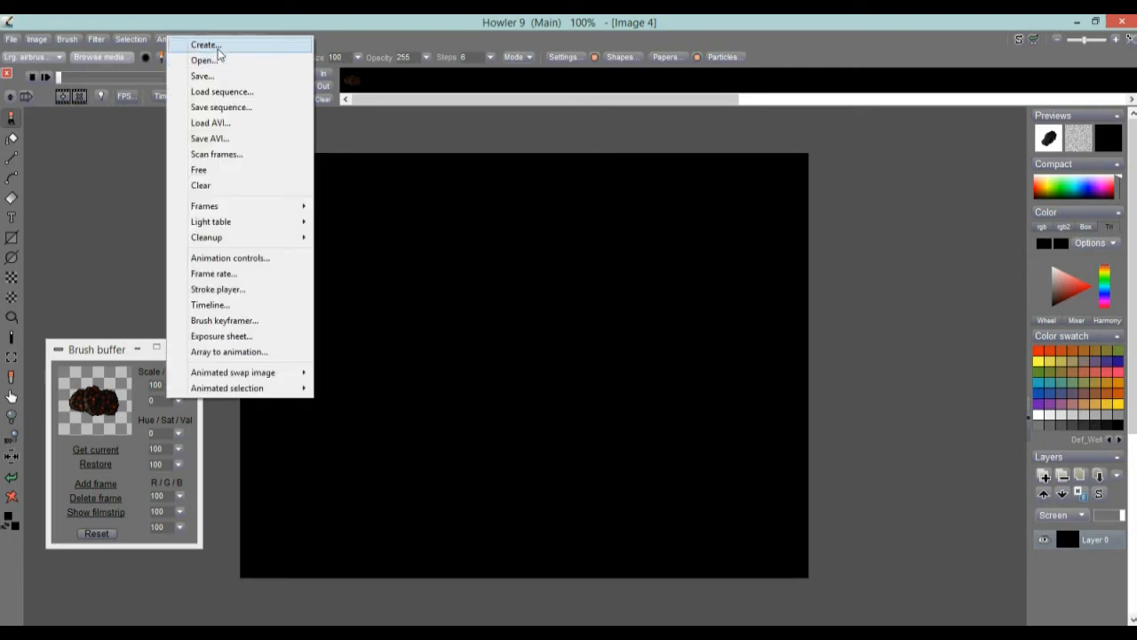
pyautogui.click(217, 46)
pyautogui.write('100')
pyautogui.click(356, 424)
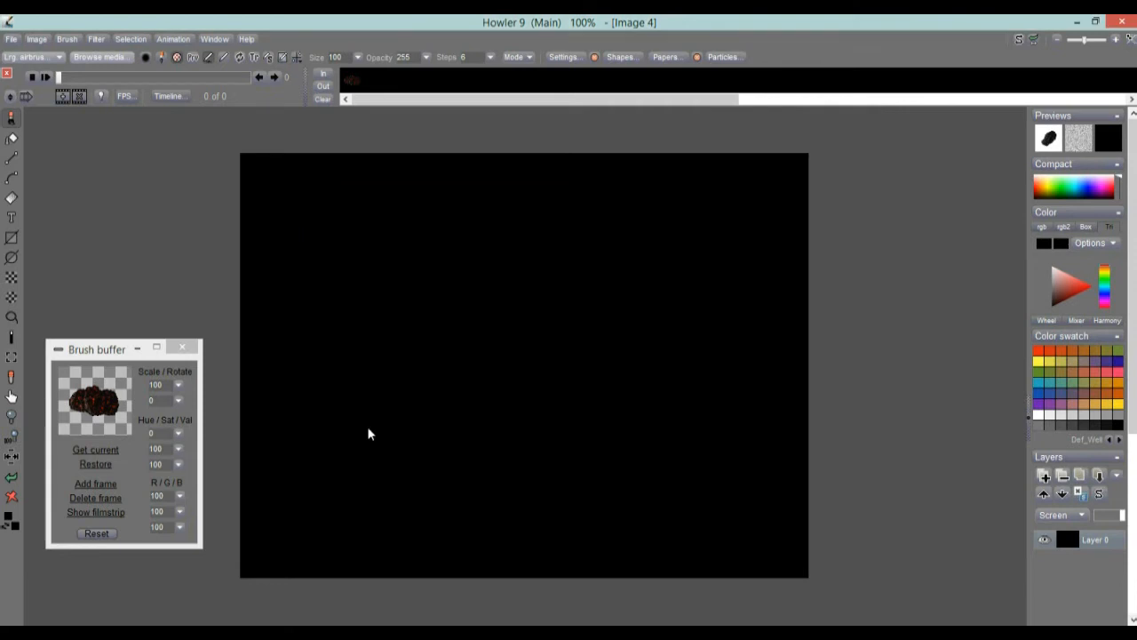
# Set the brush scale to 47, paint trial strokes across the first frame, and clear the canvas.
pyautogui.moveTo(371, 316)
pyautogui.mouseDown()
pyautogui.moveTo(406, 320)
pyautogui.moveTo(614, 436)
pyautogui.moveTo(612, 423)
pyautogui.moveTo(393, 352)
pyautogui.mouseUp()
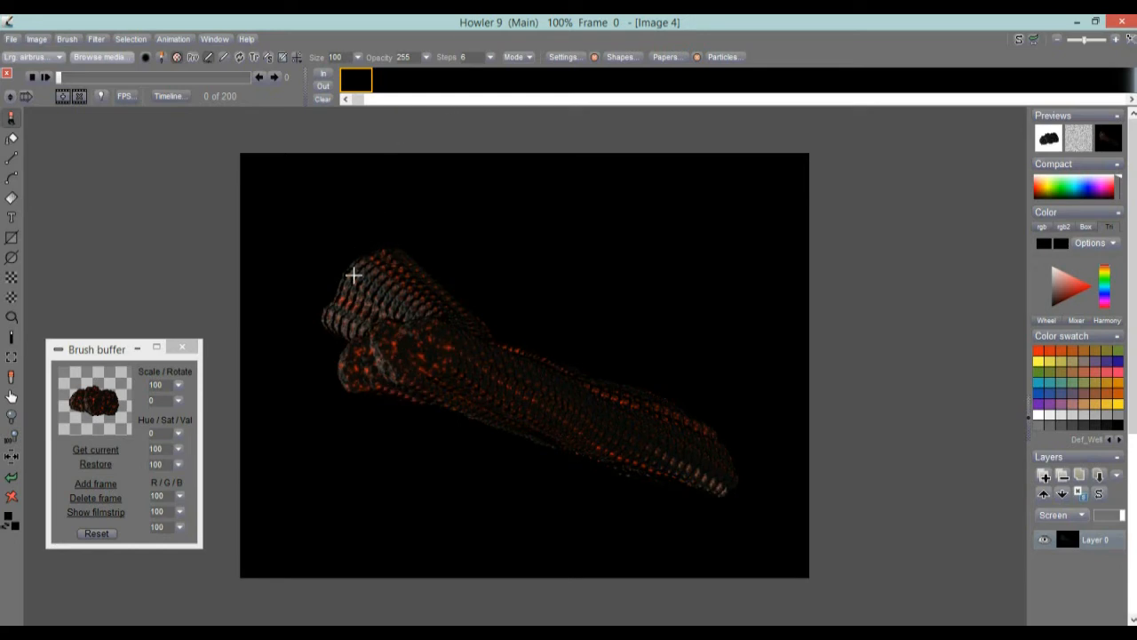
pyautogui.moveTo(178, 387); pyautogui.dragTo(127, 401)
pyautogui.moveTo(276, 246); pyautogui.dragTo(749, 243)
pyautogui.click(12, 496)
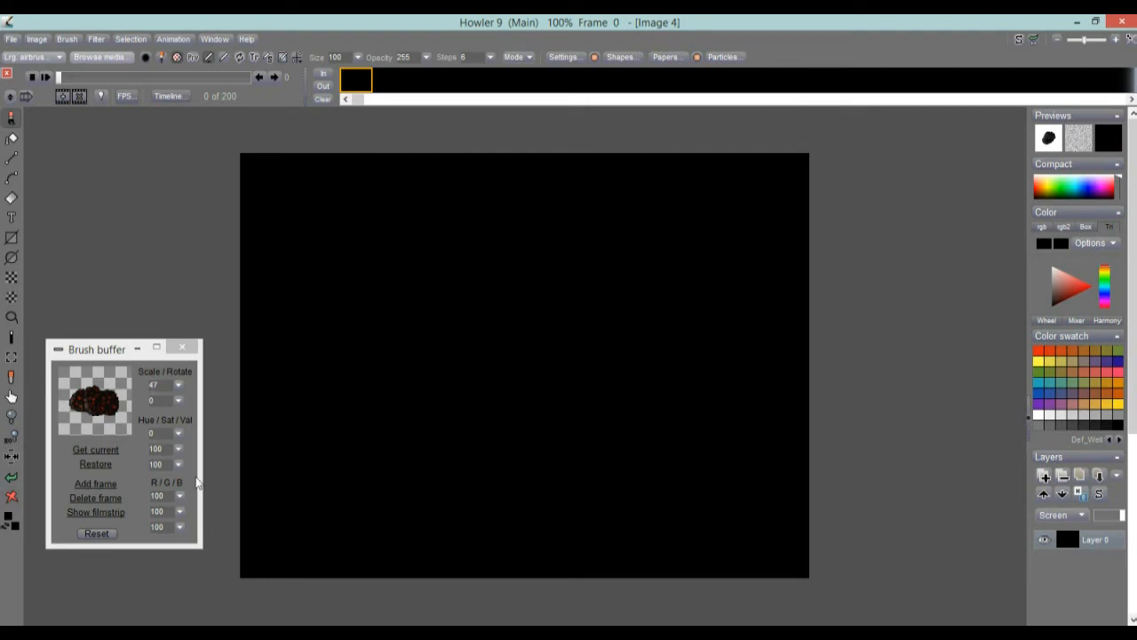
pyautogui.moveTo(270, 265); pyautogui.dragTo(584, 247)
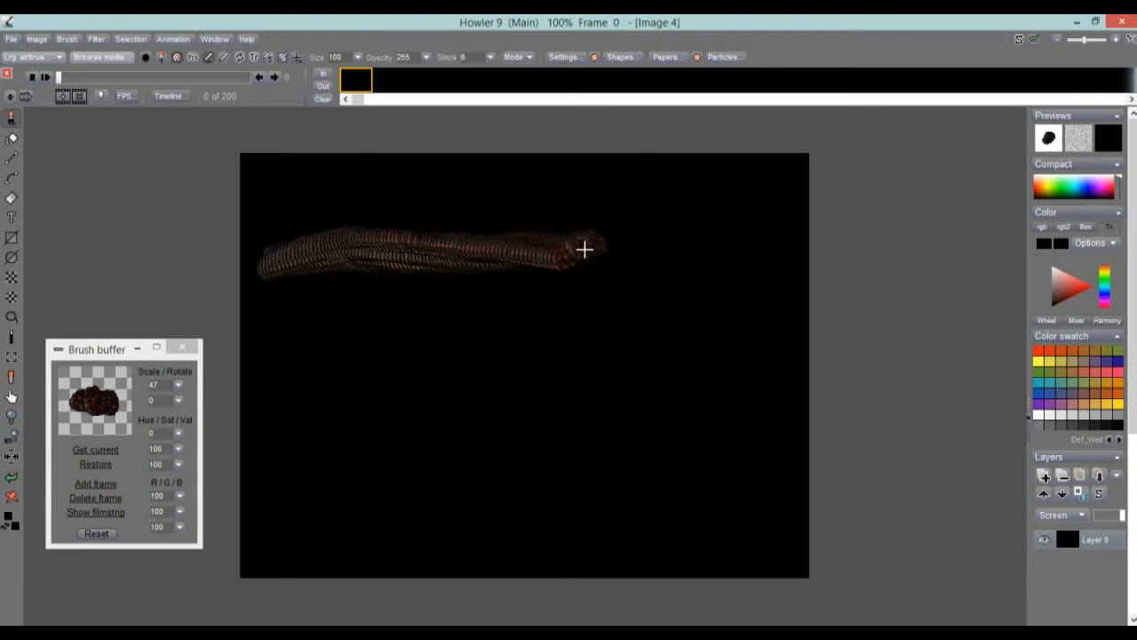
pyautogui.click(12, 497)
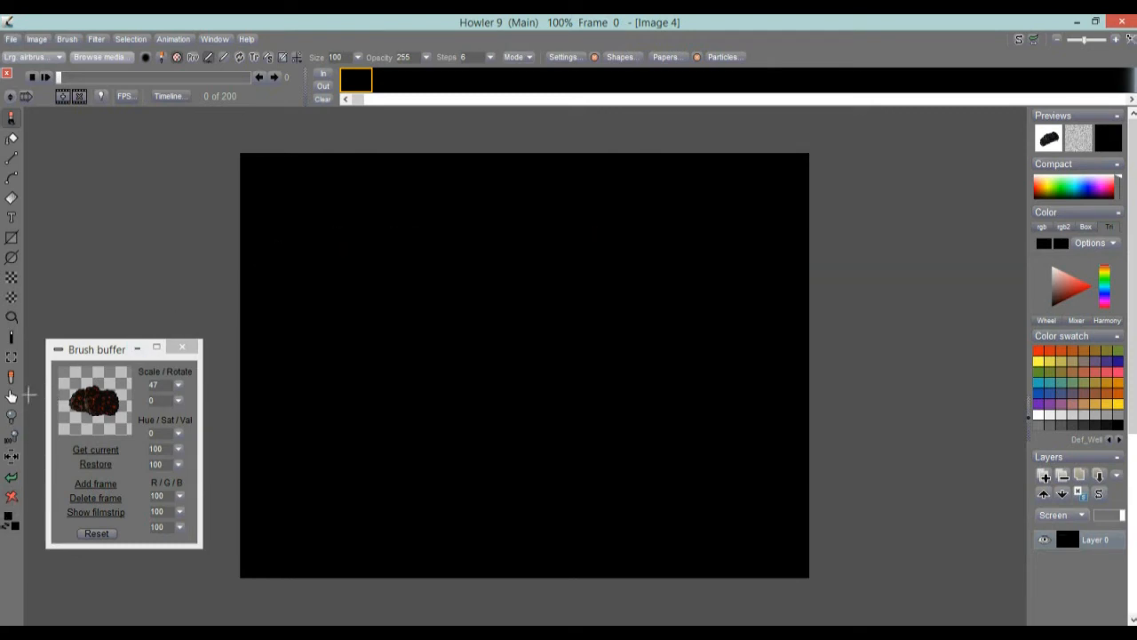
# Apply the animated Starry night filter with a higher star count and slightly raised Vector x, using the full screen preview.
pyautogui.click(97, 40)
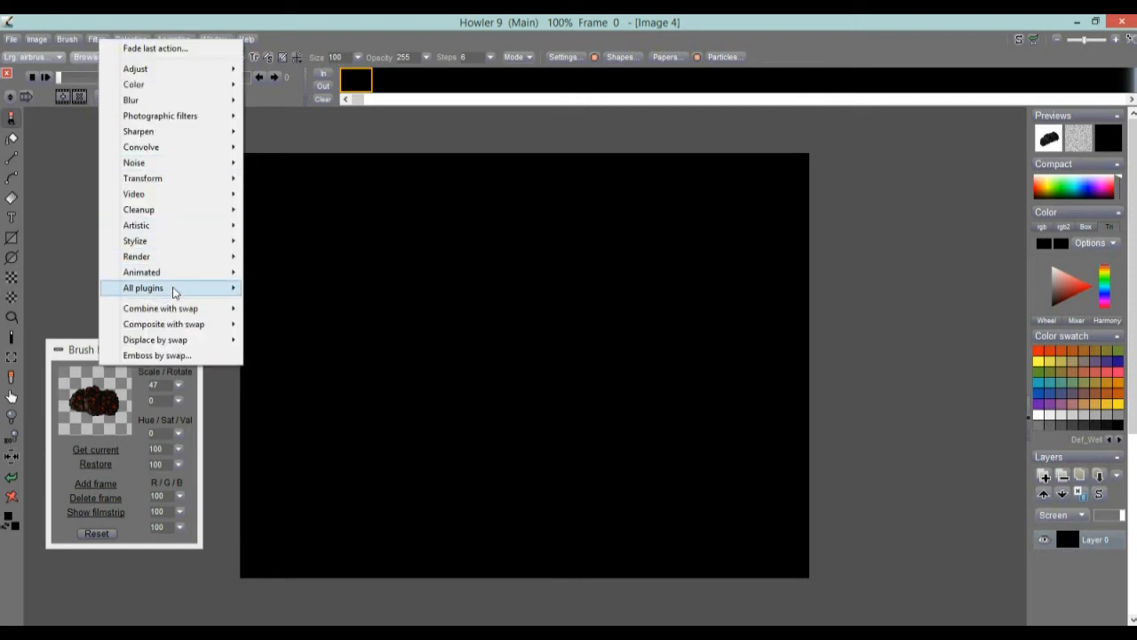
pyautogui.moveTo(162, 271)
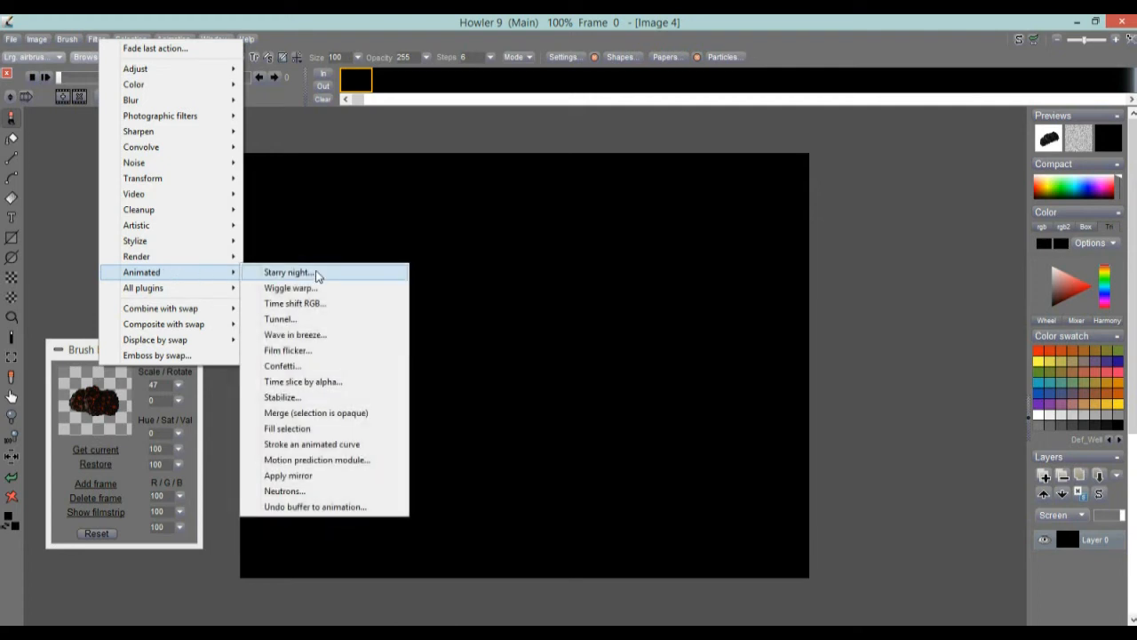
pyautogui.moveTo(214, 257)
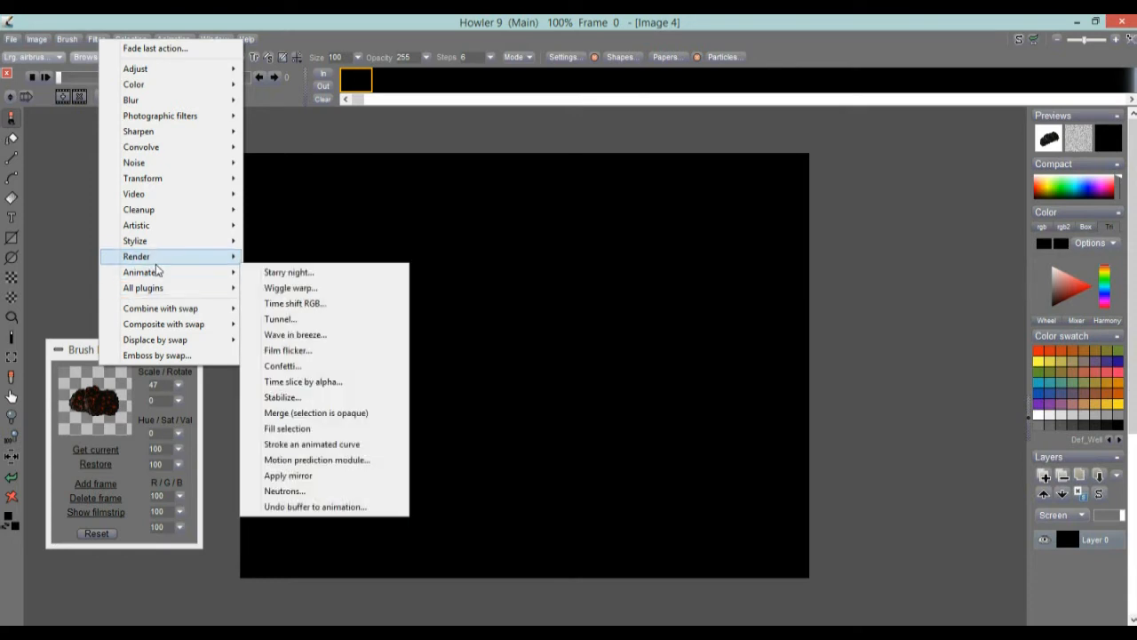
pyautogui.click(284, 272)
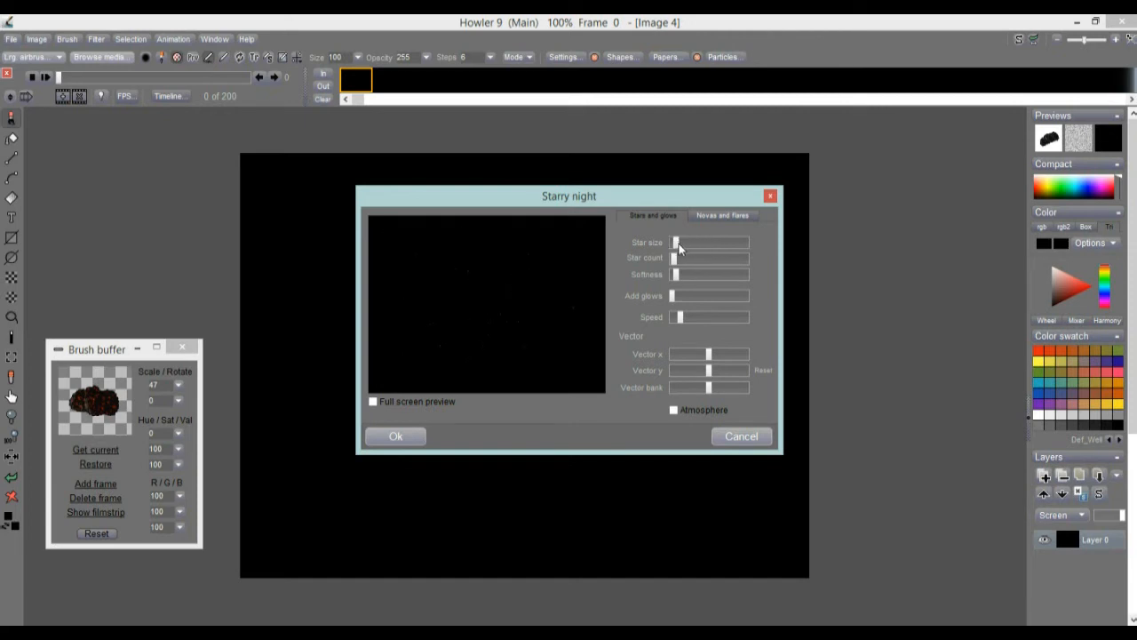
pyautogui.moveTo(705, 263); pyautogui.dragTo(693, 262)
pyautogui.moveTo(714, 358); pyautogui.dragTo(717, 358)
pyautogui.moveTo(719, 353); pyautogui.dragTo(712, 361)
pyautogui.moveTo(466, 195); pyautogui.dragTo(827, 157)
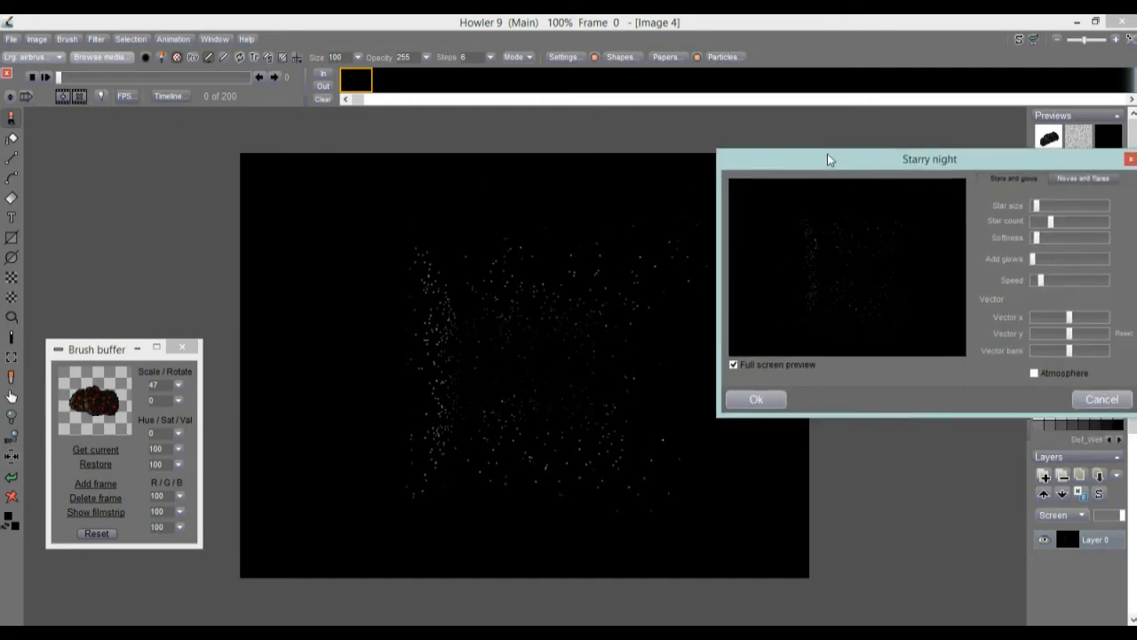
pyautogui.moveTo(1070, 317); pyautogui.dragTo(1074, 318)
pyautogui.click(757, 399)
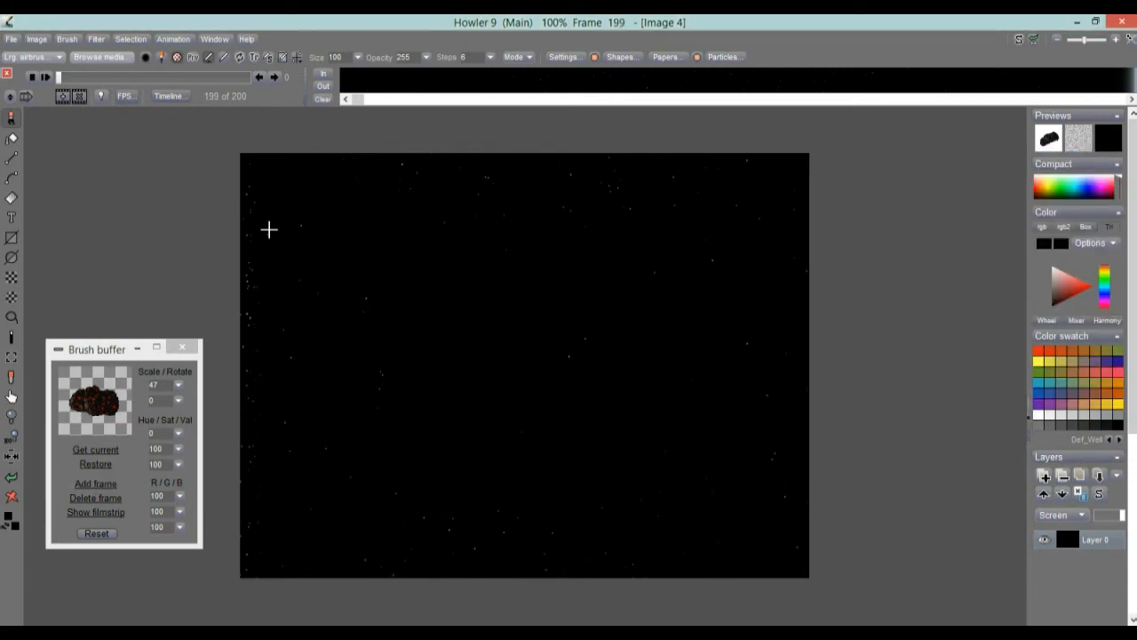
# Paint two trial meteor strokes across the starfield frame and undo them.
pyautogui.moveTo(240, 266); pyautogui.dragTo(641, 266)
pyautogui.moveTo(249, 236); pyautogui.dragTo(779, 412)
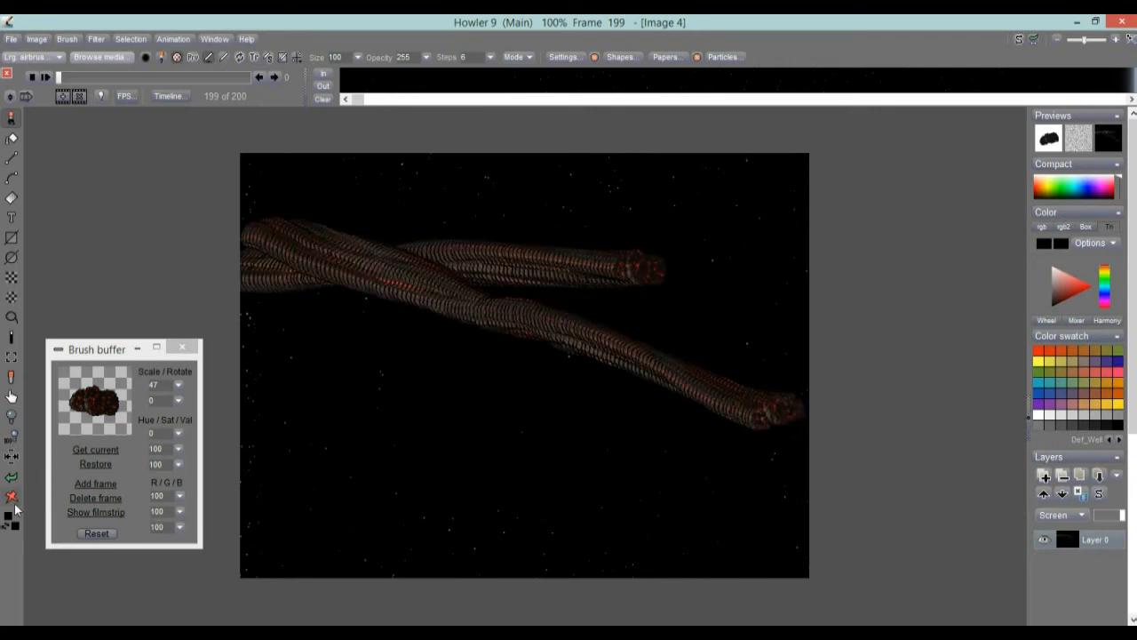
pyautogui.click(10, 477)
pyautogui.click(11, 477)
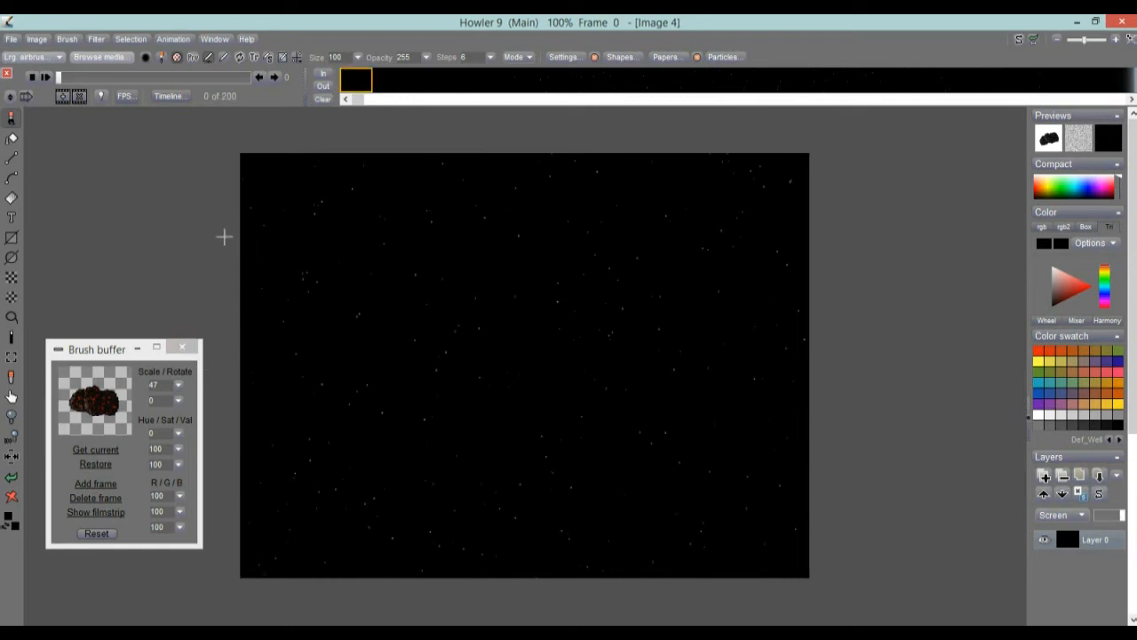
# Paint the animated meteor brush across the advancing frames so several meteors cross the starfield, and play the animation.
pyautogui.moveTo(221, 207); pyautogui.dragTo(885, 370)
pyautogui.moveTo(314, 560)
pyautogui.mouseDown()
pyautogui.moveTo(479, 429)
pyautogui.moveTo(648, 244)
pyautogui.moveTo(713, 140)
pyautogui.mouseUp()
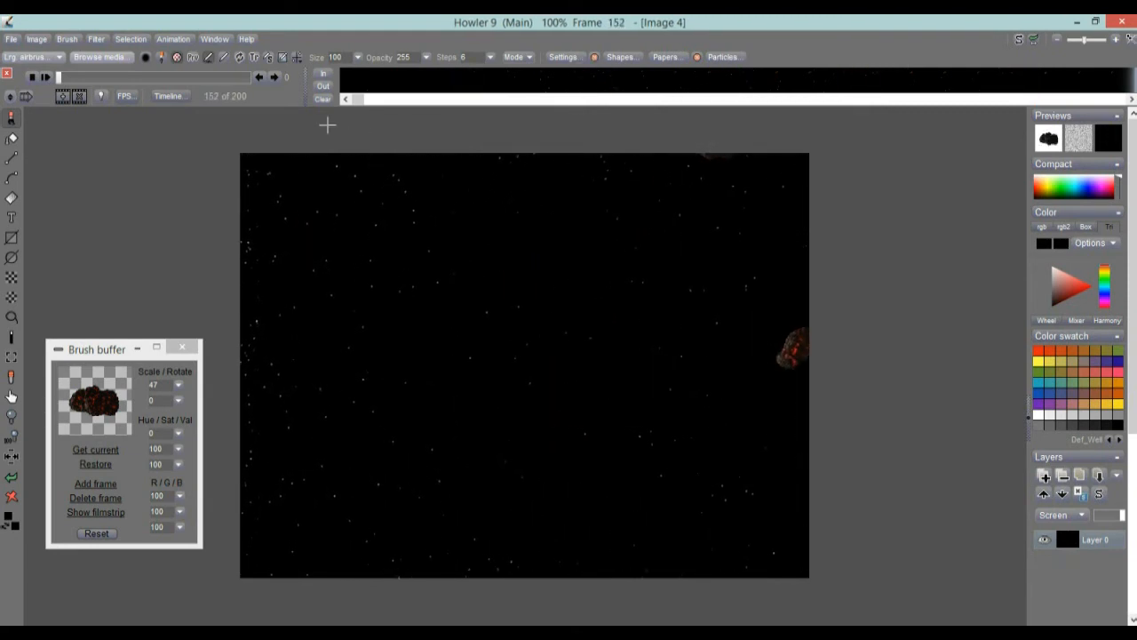
pyautogui.press('space')
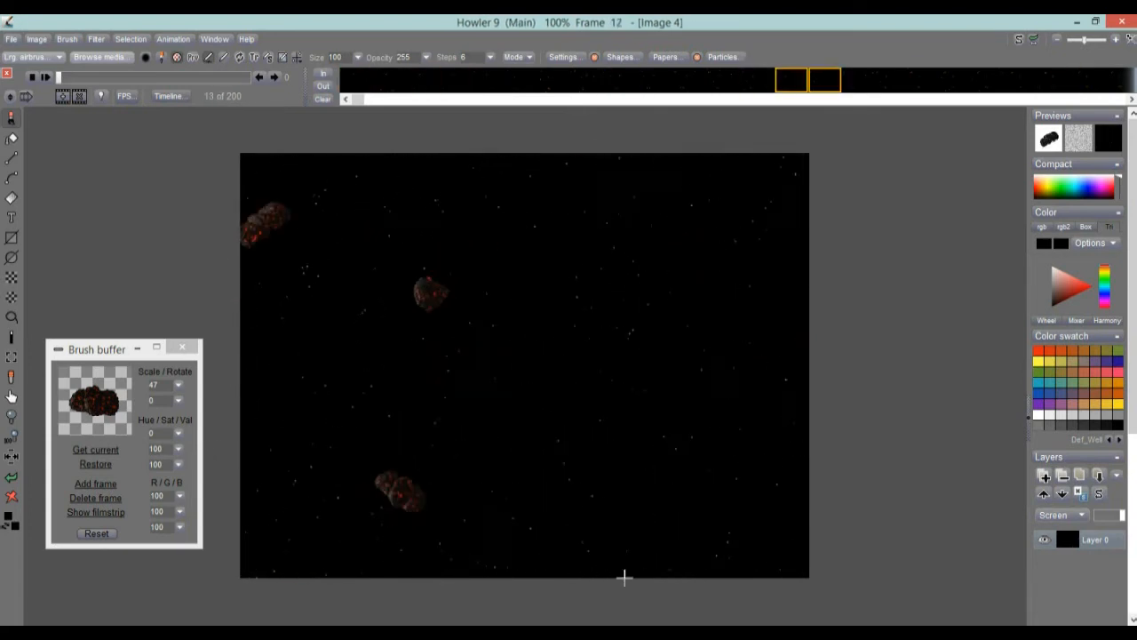
pyautogui.press('space')
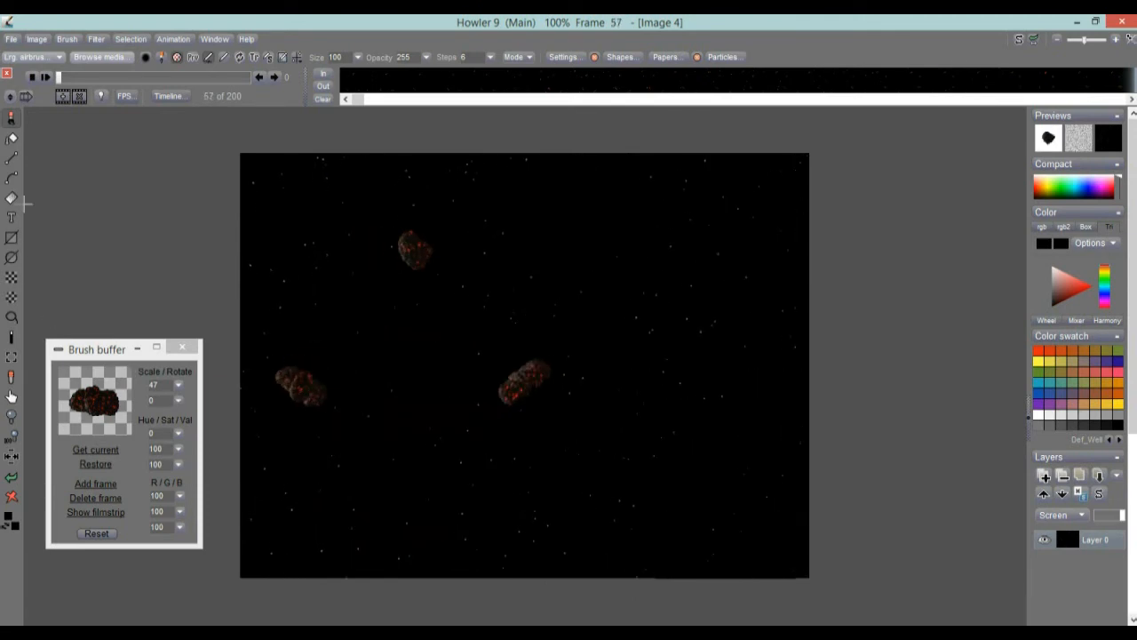
pyautogui.click(42, 77)
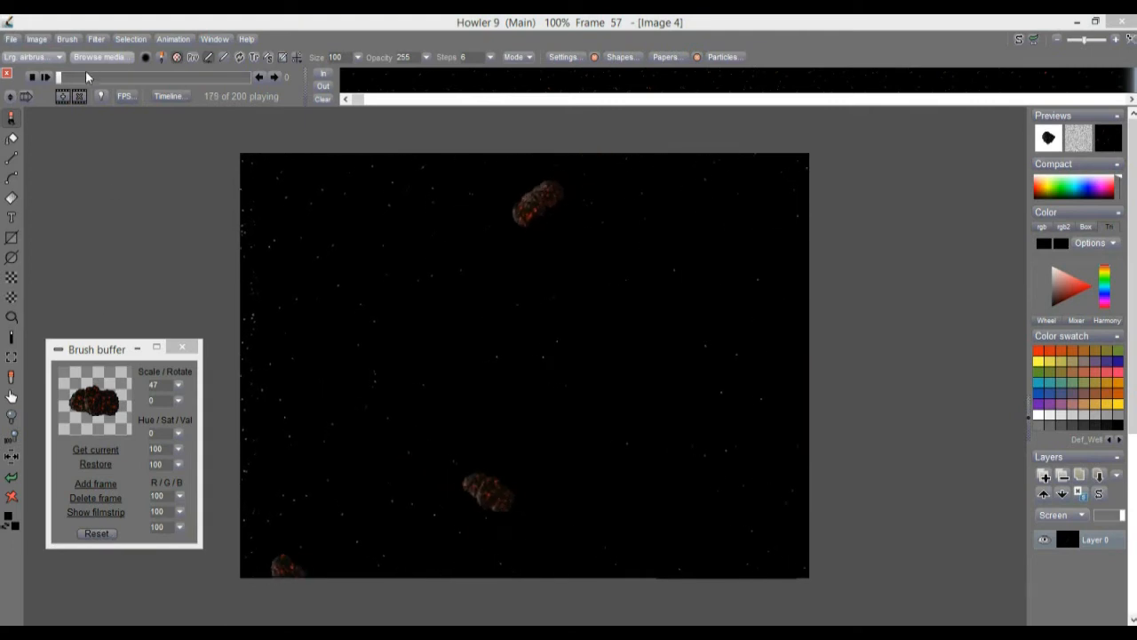
# Return to the first frame, try the meteor brush at scale 100 with a stamp and a diagonal stroke, and undo both.
pyautogui.moveTo(140, 76); pyautogui.dragTo(57, 78)
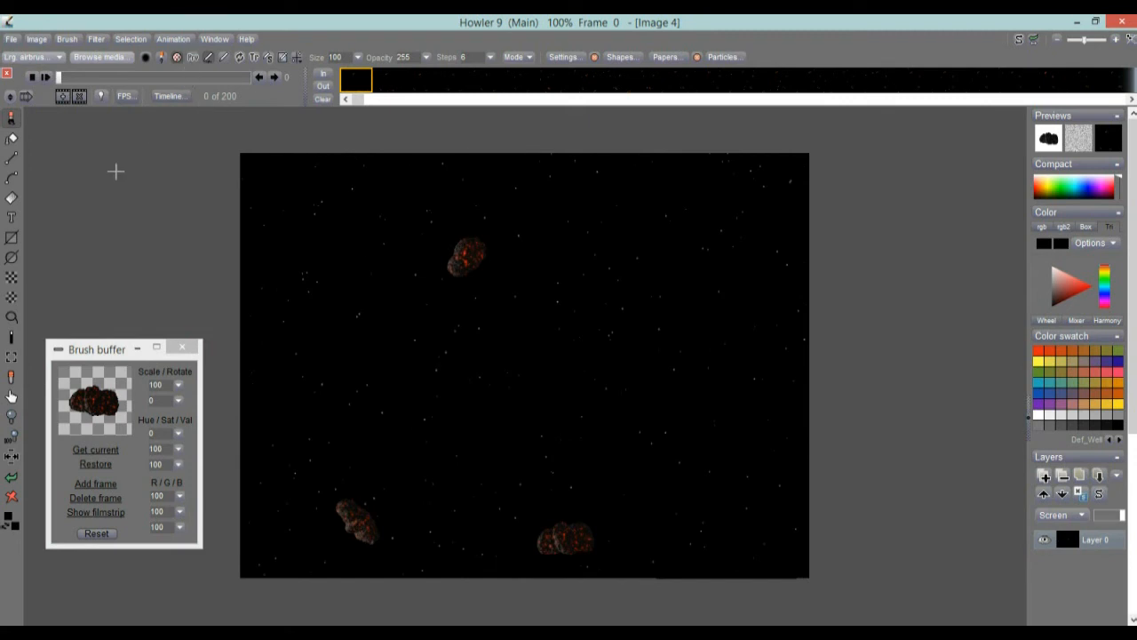
pyautogui.click(307, 302)
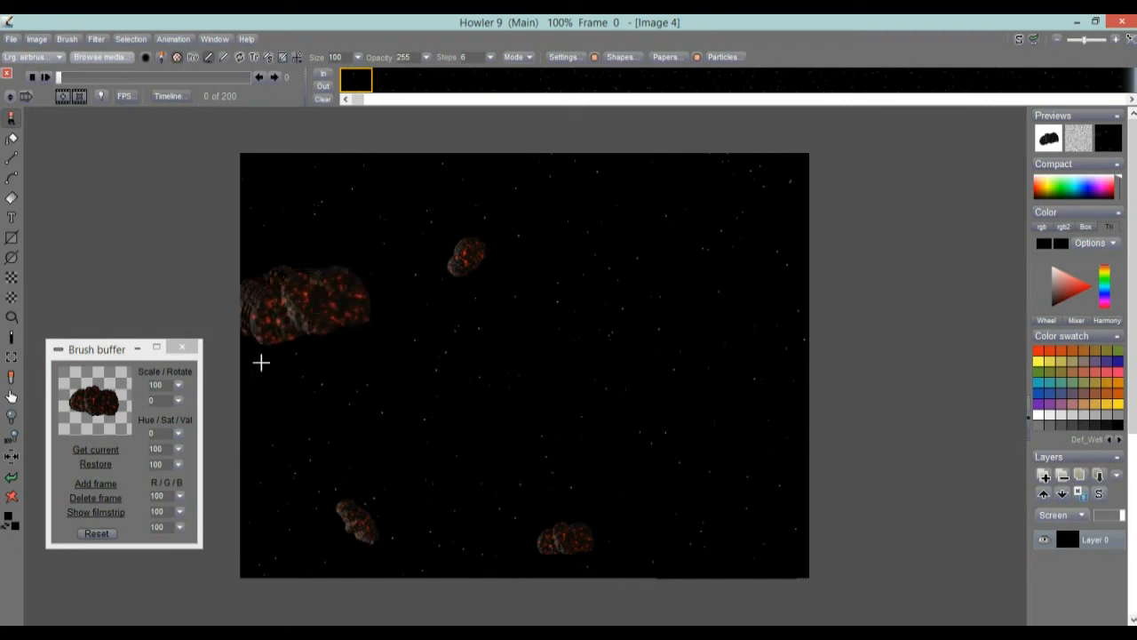
pyautogui.click(12, 479)
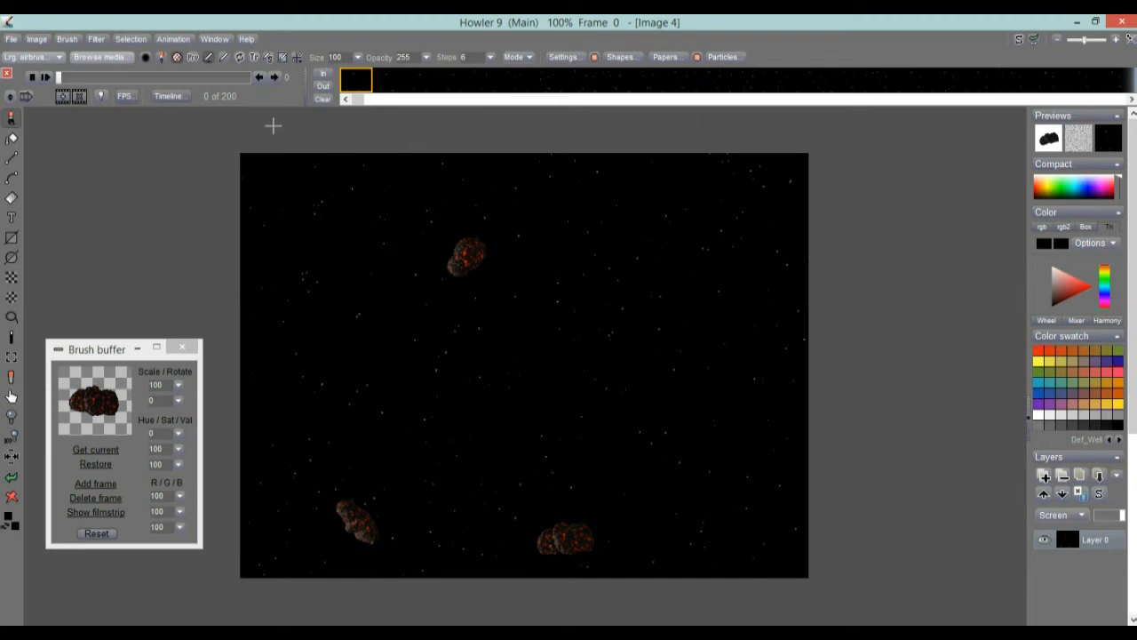
pyautogui.moveTo(286, 133)
pyautogui.mouseDown()
pyautogui.moveTo(458, 348)
pyautogui.moveTo(526, 404)
pyautogui.mouseUp()
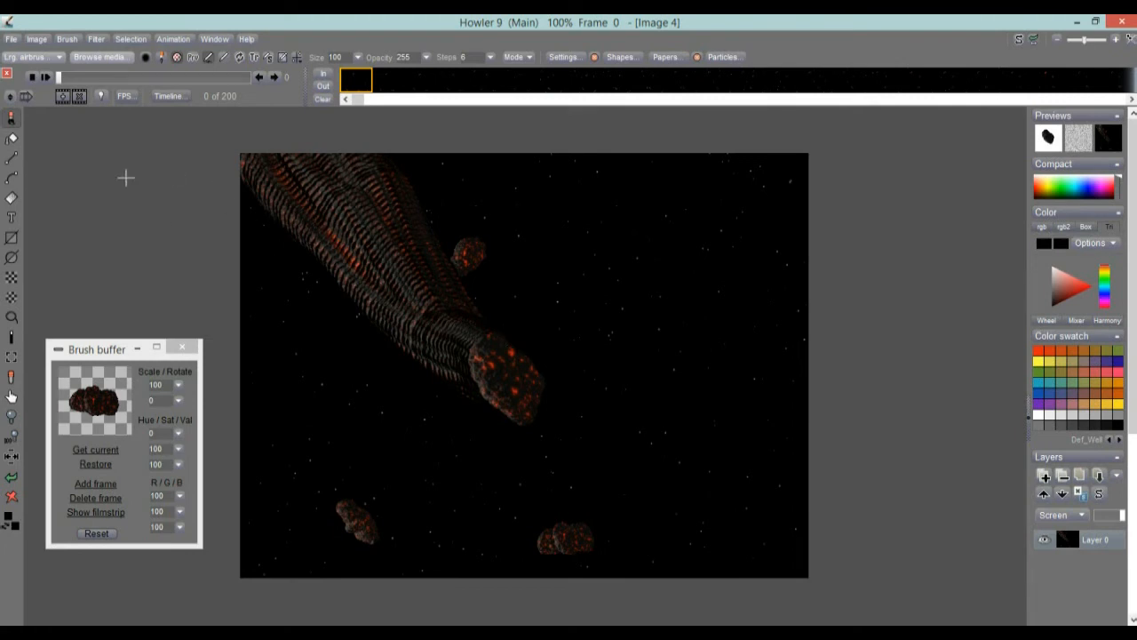
pyautogui.click(11, 478)
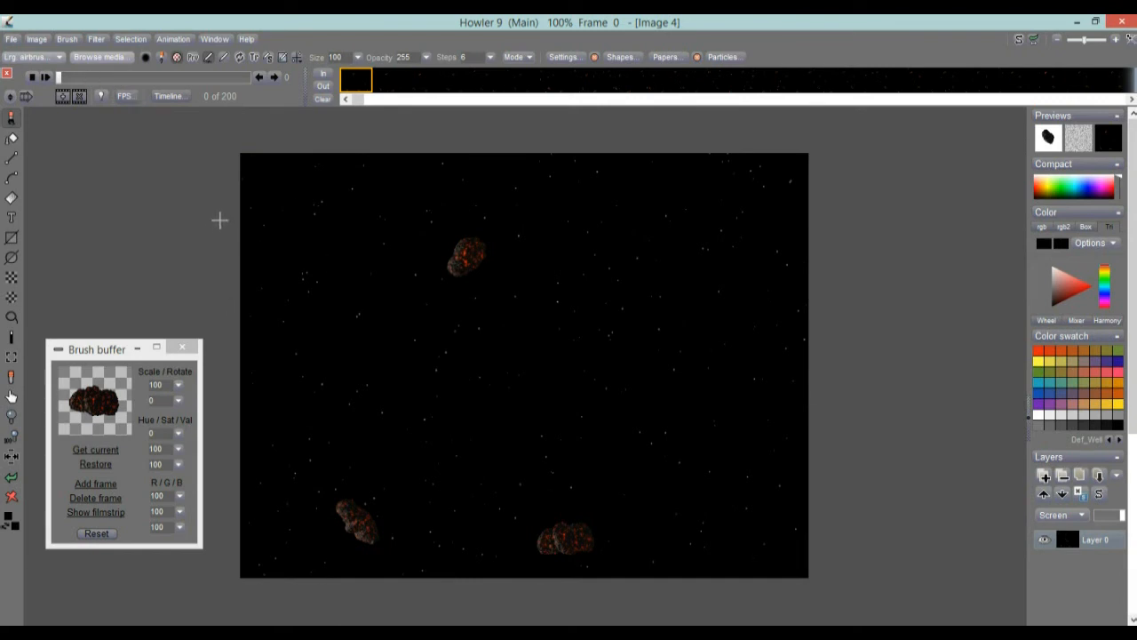
# Paint two trial meteor strokes from opposite edges of the first frame in to its centre, and undo them.
pyautogui.moveTo(233, 234); pyautogui.dragTo(544, 350)
pyautogui.moveTo(858, 503)
pyautogui.mouseDown()
pyautogui.moveTo(581, 350)
pyautogui.moveTo(551, 337)
pyautogui.moveTo(548, 353)
pyautogui.mouseUp()
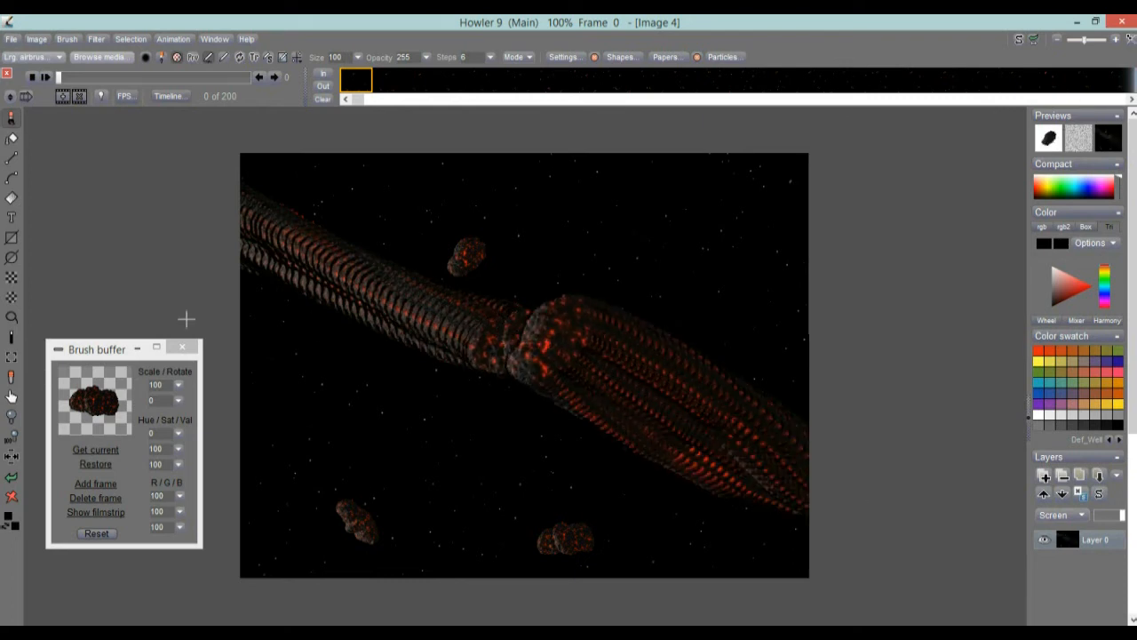
pyautogui.click(13, 479)
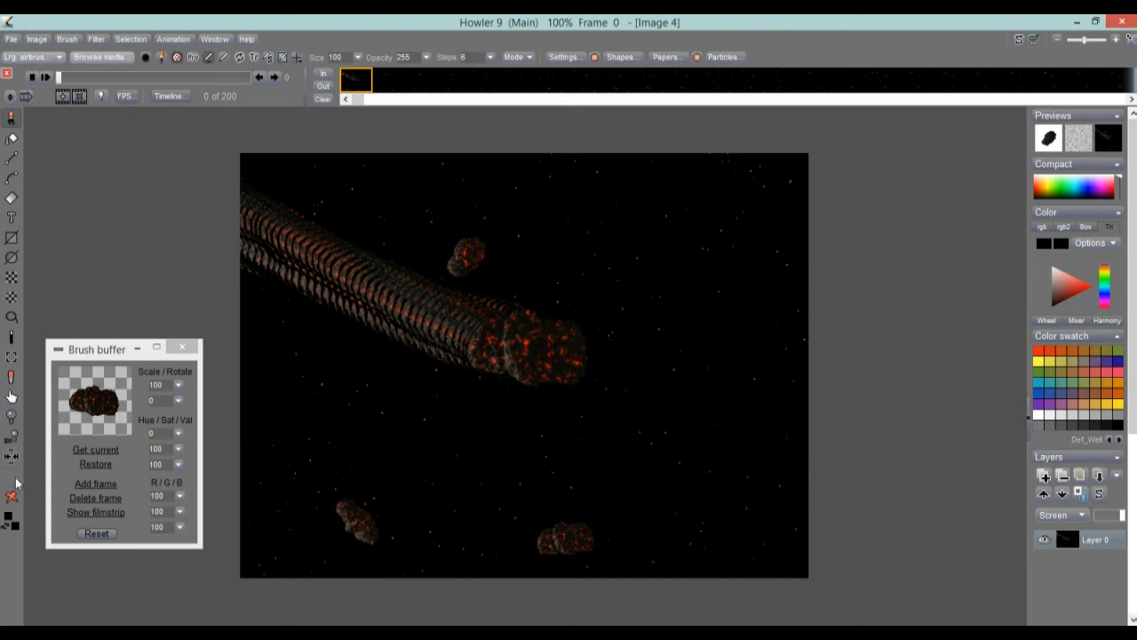
pyautogui.click(12, 479)
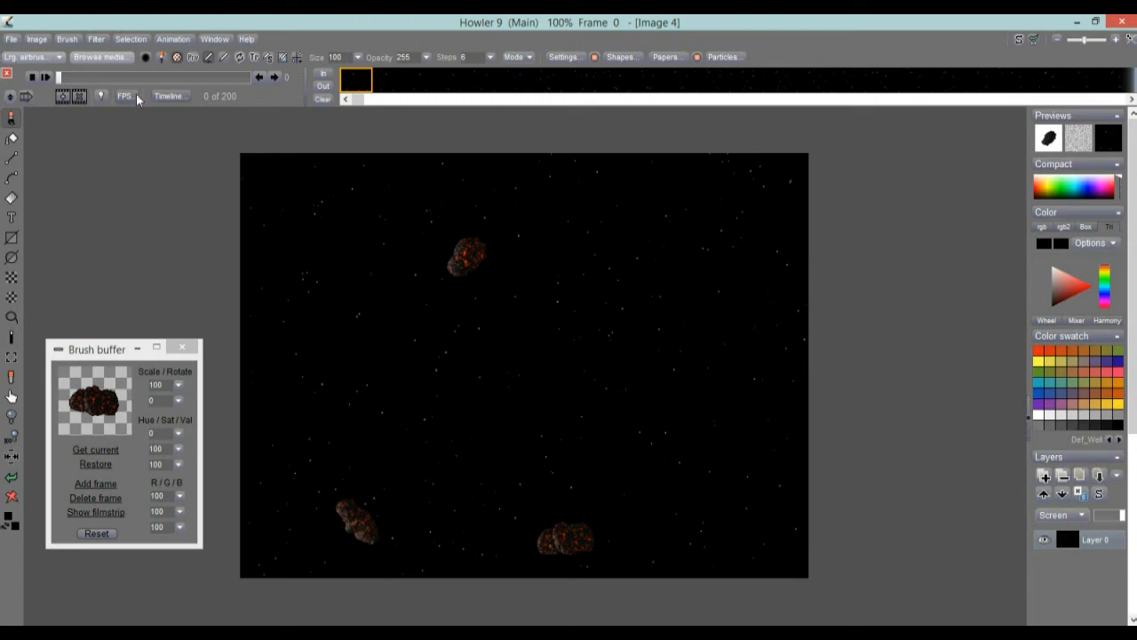
# Reverse the order of the animation's frames.
pyautogui.moveTo(84, 78); pyautogui.dragTo(50, 75)
pyautogui.rightClick(412, 82)
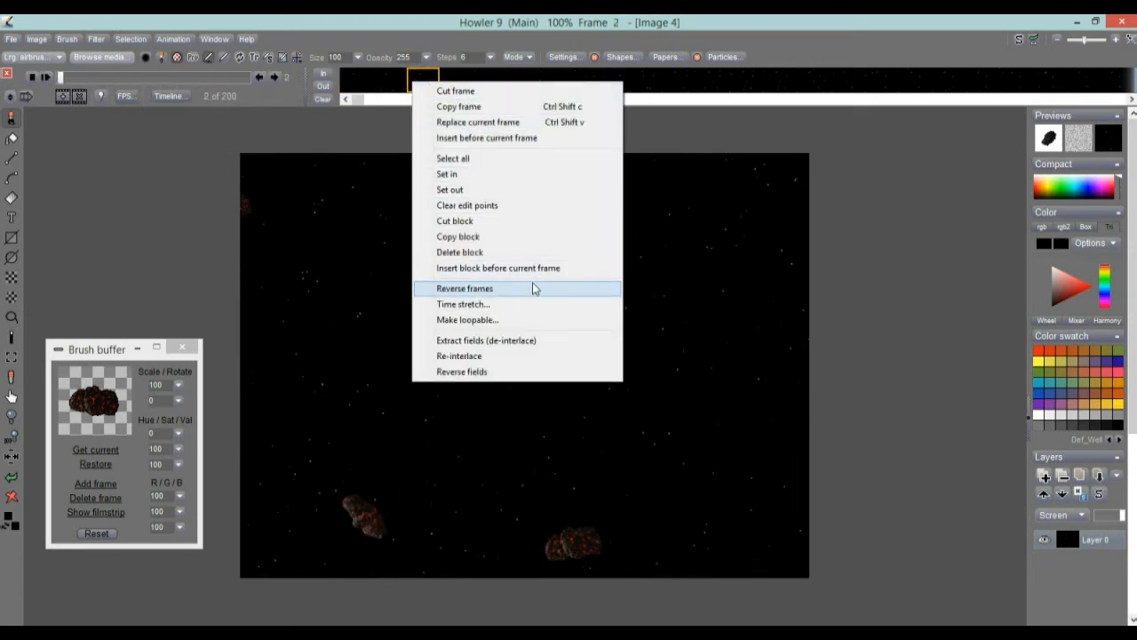
pyautogui.click(490, 289)
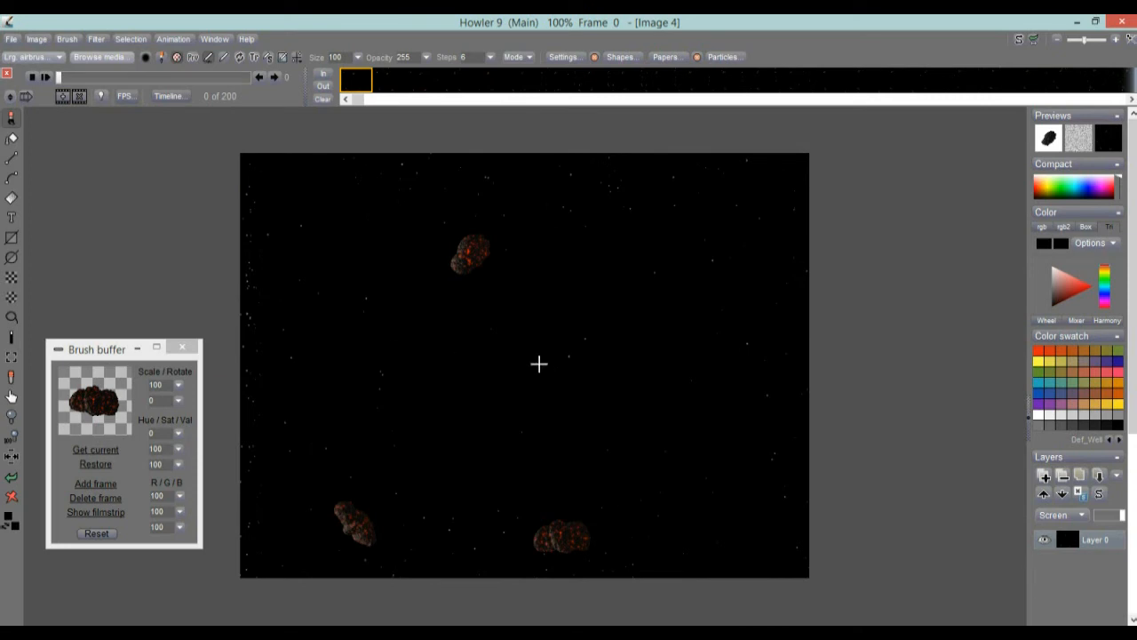
# Paint a trial meteor stroke from the centre of the first frame out past its right edge, and undo it.
pyautogui.moveTo(528, 356); pyautogui.dragTo(843, 518)
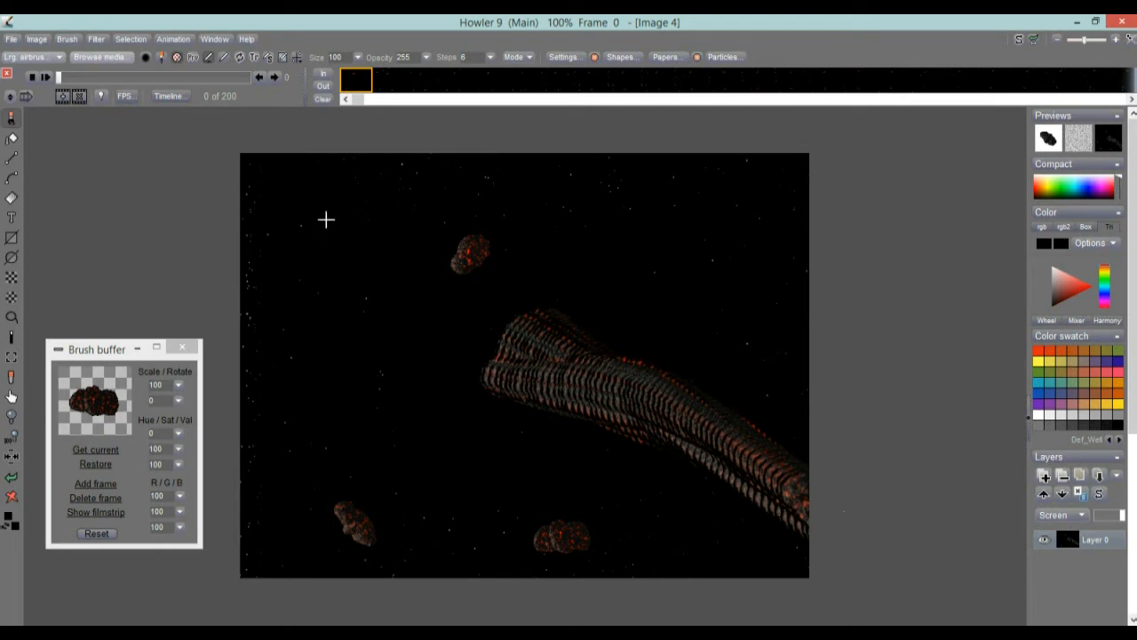
pyautogui.click(46, 78)
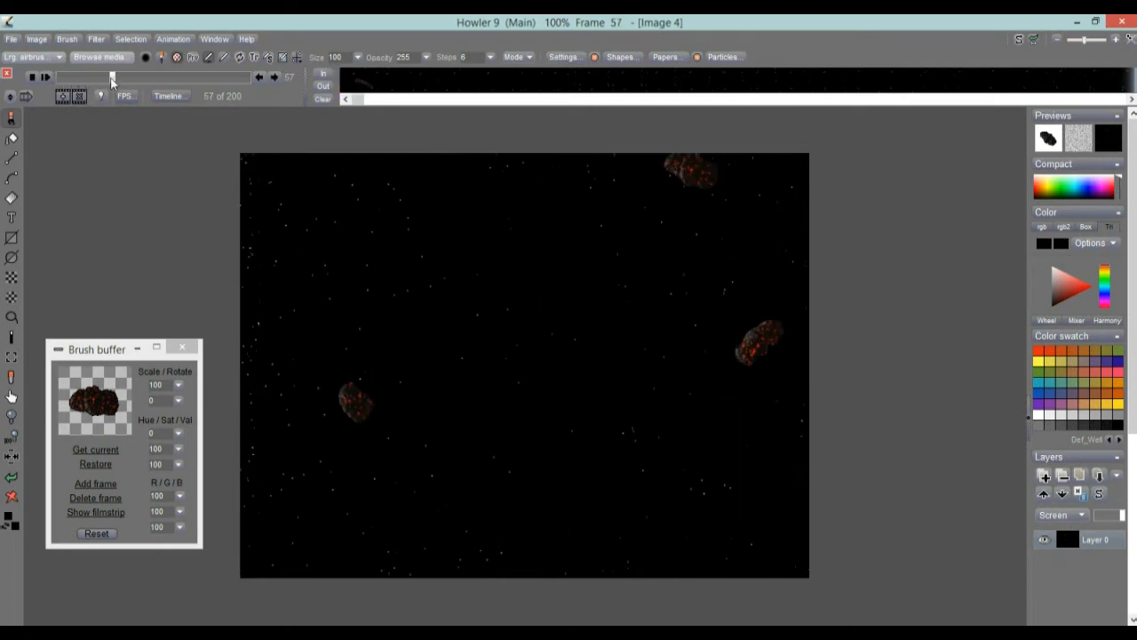
pyautogui.click(12, 477)
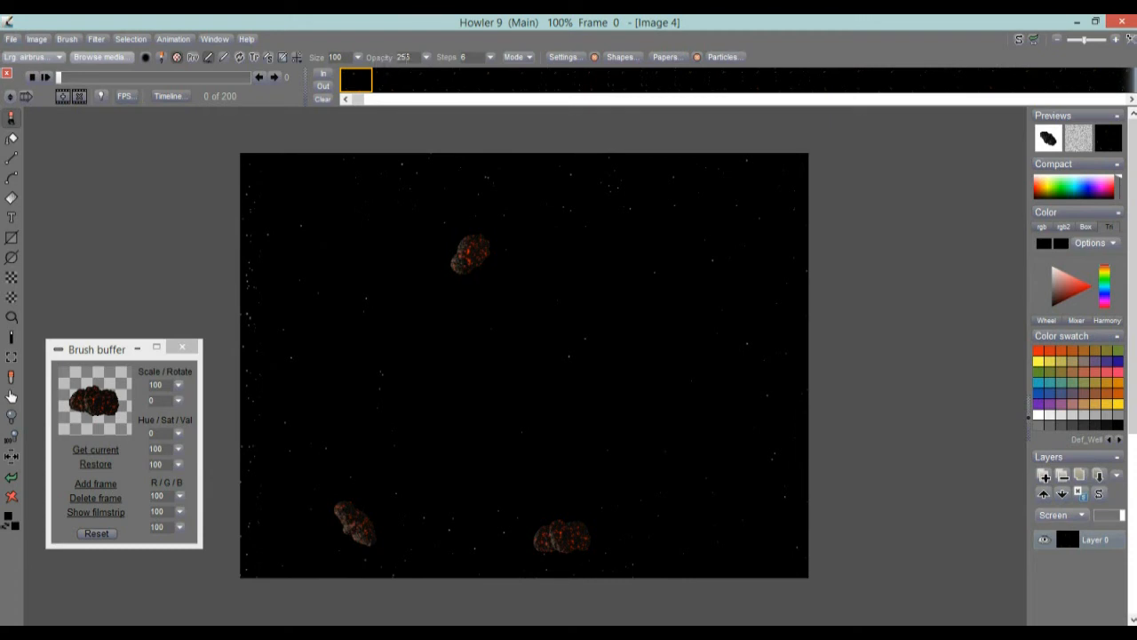
# Set the brush steps to 3 and, starting at frame 51, paint the meteor from the image centre out past the lower-right corner across the frames.
pyautogui.click(491, 59)
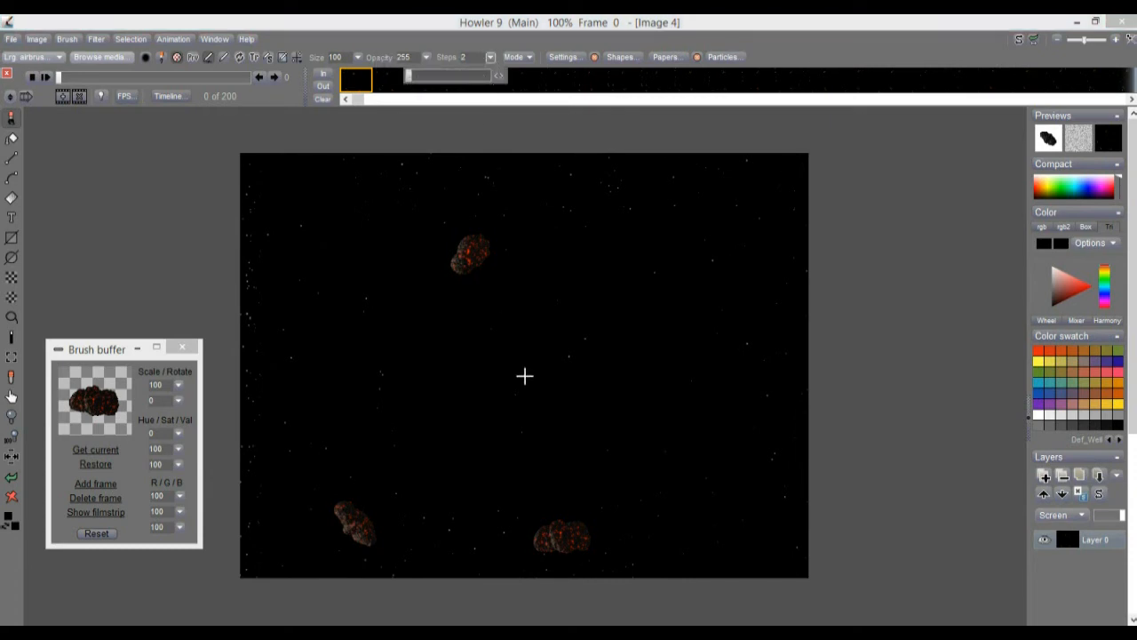
pyautogui.click(500, 79)
pyautogui.click(57, 77)
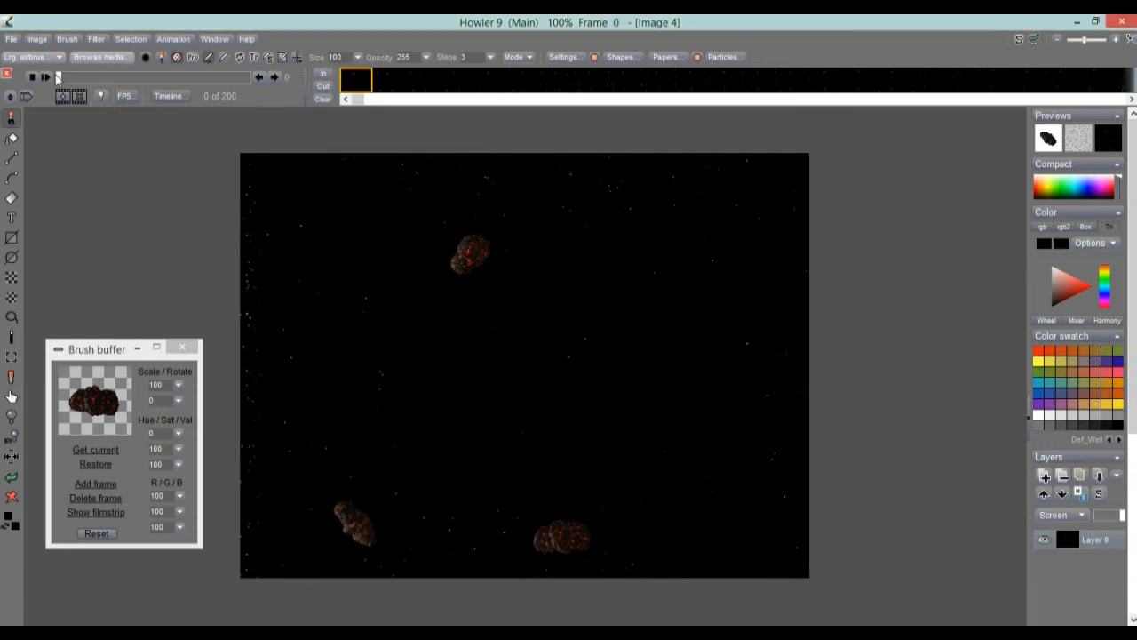
pyautogui.moveTo(57, 78); pyautogui.dragTo(107, 79)
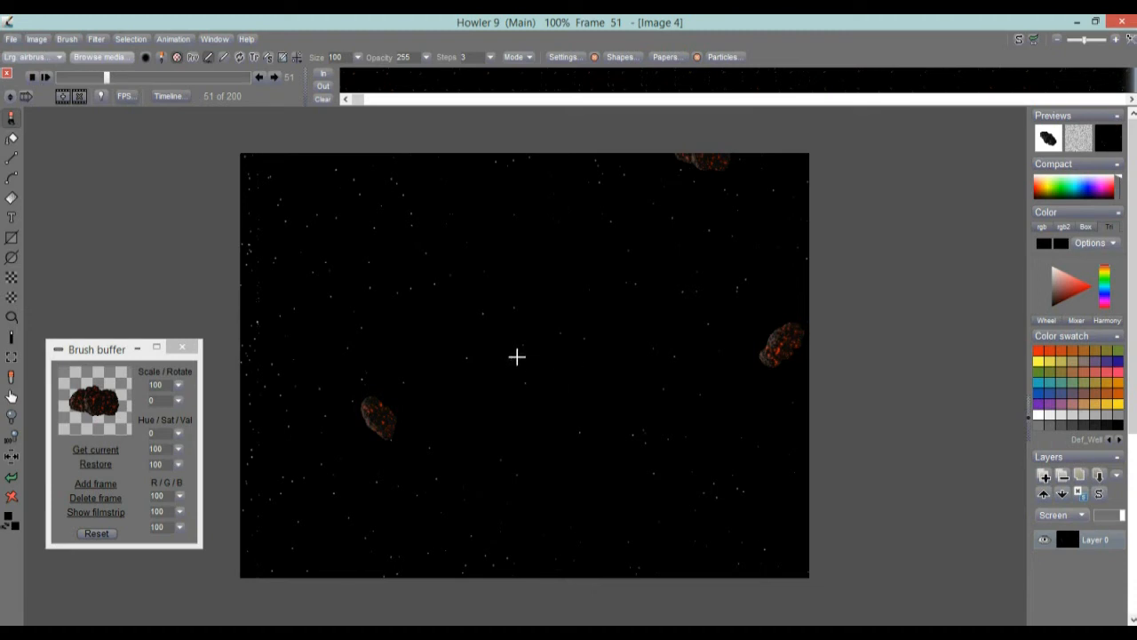
pyautogui.moveTo(519, 358); pyautogui.dragTo(885, 591)
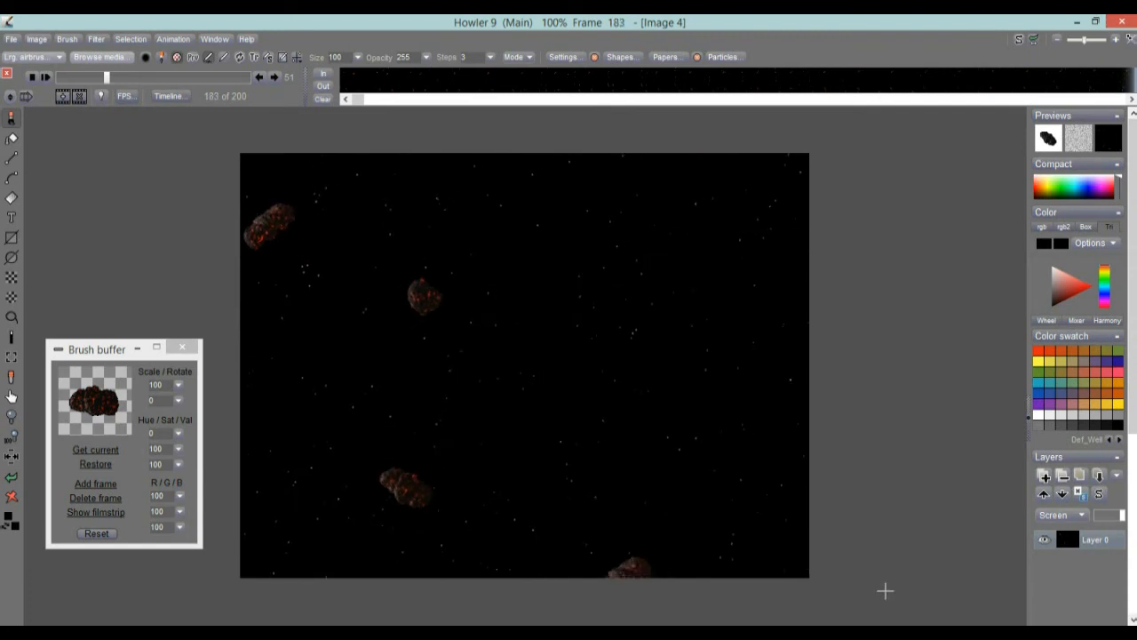
pyautogui.moveTo(103, 78); pyautogui.dragTo(237, 83)
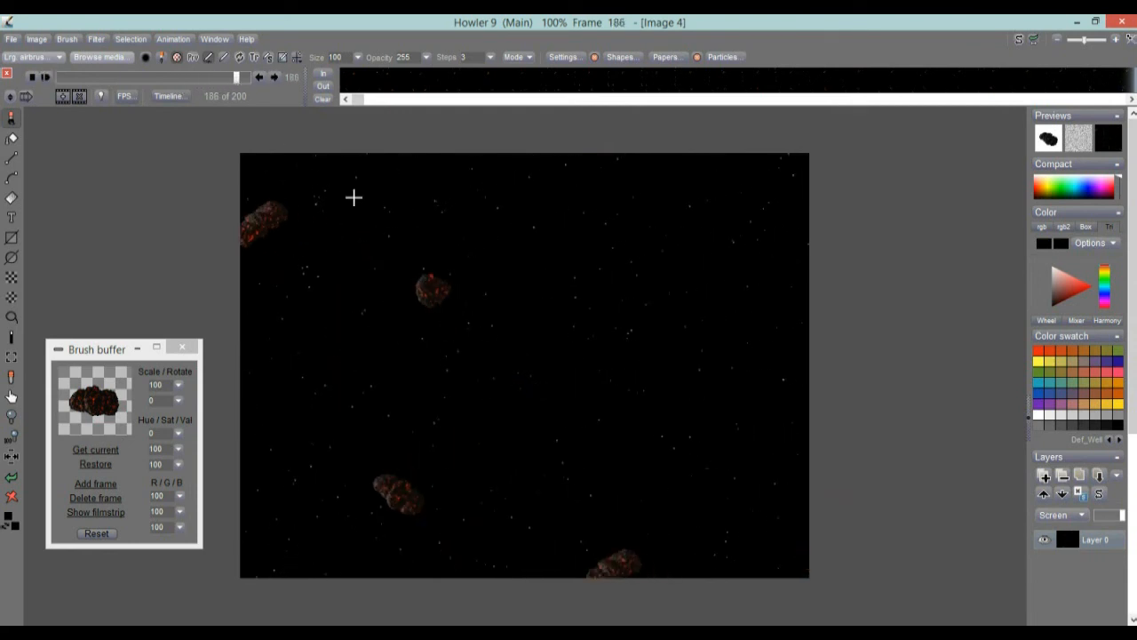
pyautogui.moveTo(238, 78); pyautogui.dragTo(109, 77)
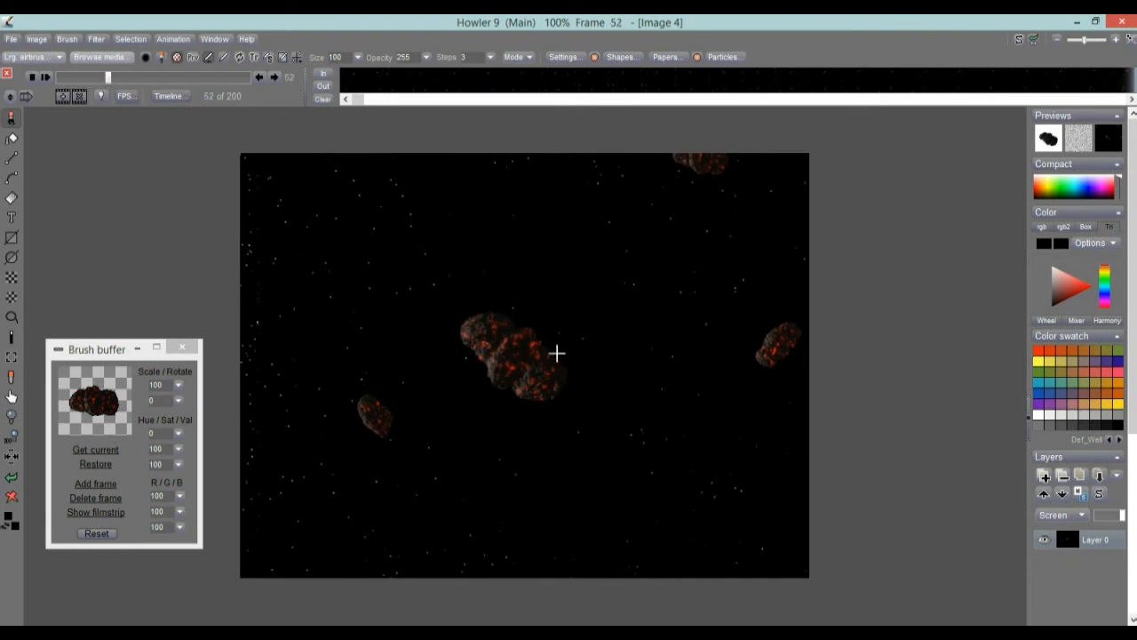
# Open the Brush keyframer, move to about frame 52, and place the brush meteor just above the painted one.
pyautogui.click(173, 38)
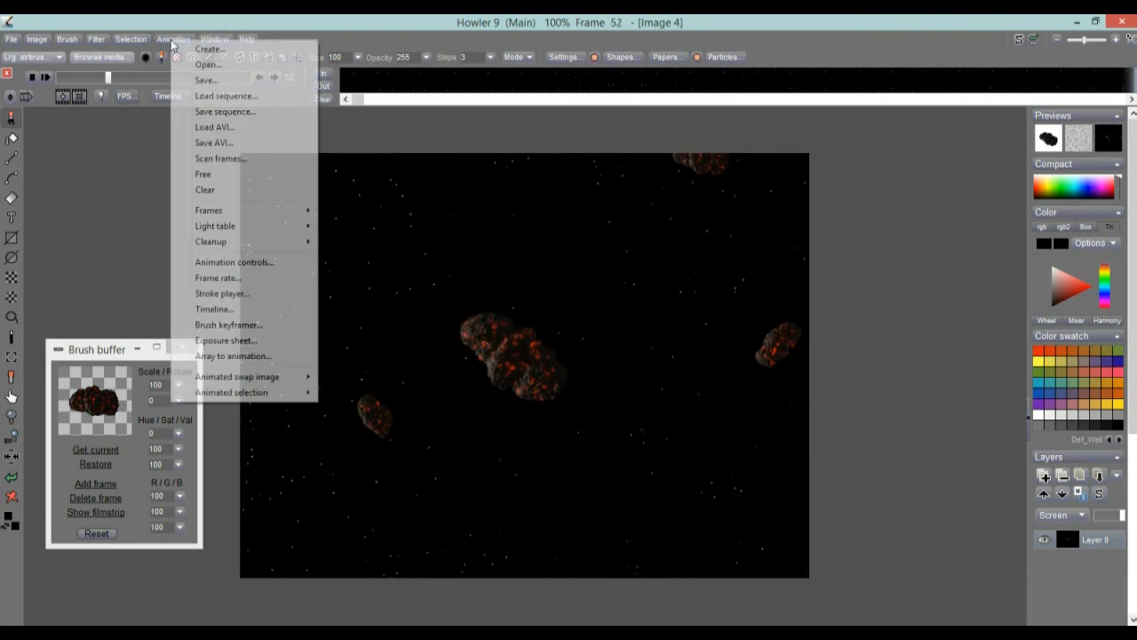
pyautogui.click(262, 323)
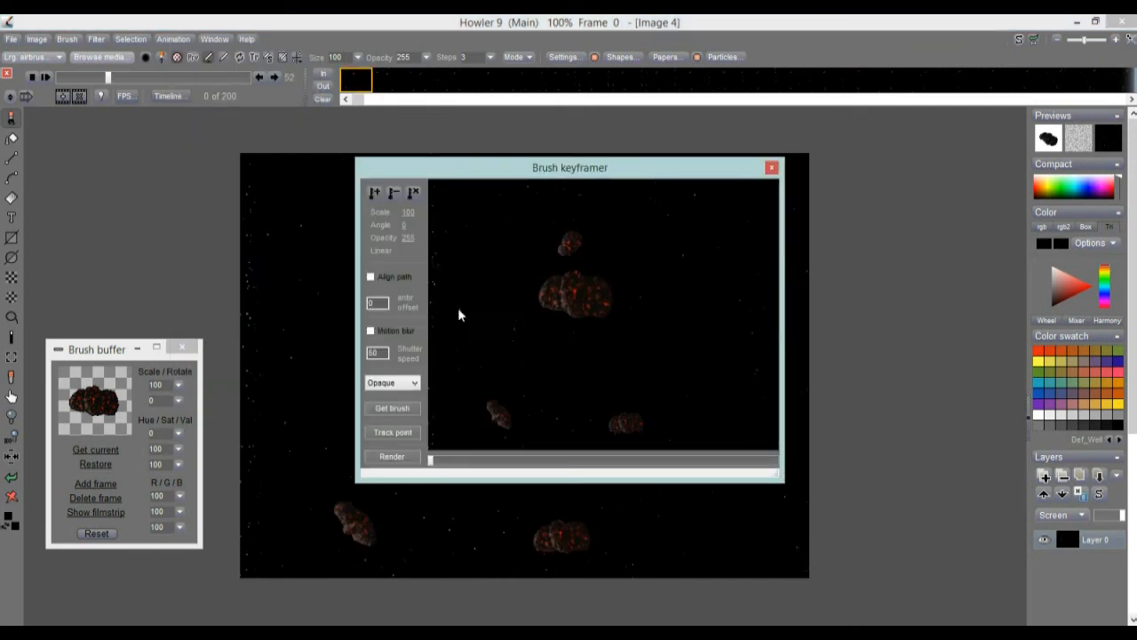
pyautogui.moveTo(461, 465); pyautogui.dragTo(522, 466)
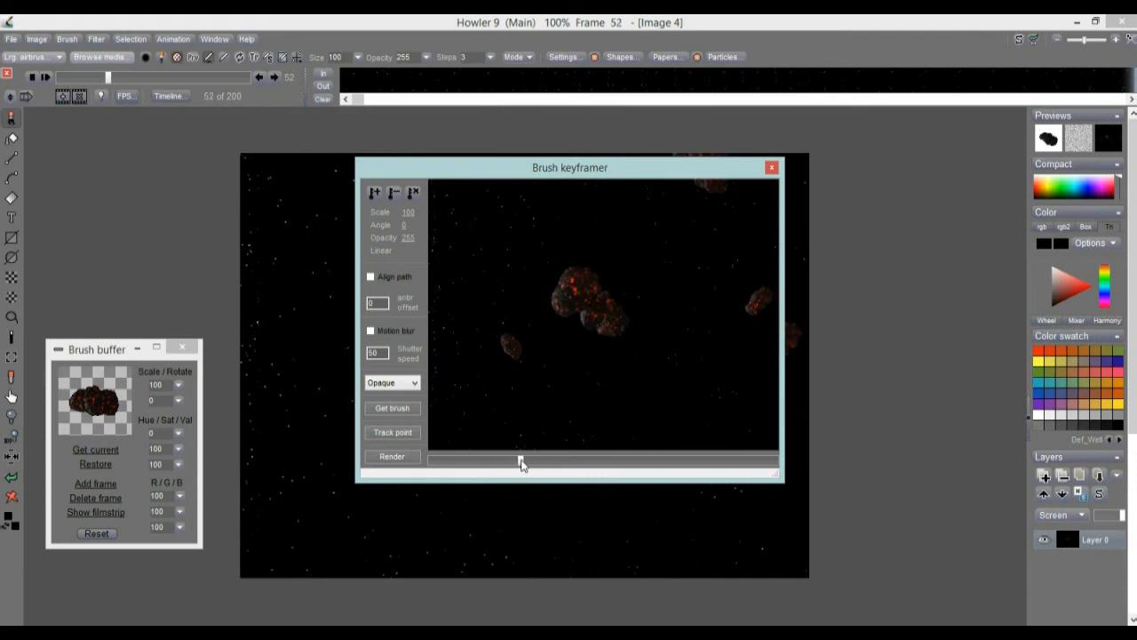
pyautogui.moveTo(576, 292)
pyautogui.mouseDown()
pyautogui.moveTo(566, 313)
pyautogui.moveTo(453, 318)
pyautogui.moveTo(638, 237)
pyautogui.moveTo(654, 193)
pyautogui.mouseUp()
pyautogui.moveTo(589, 273)
pyautogui.mouseDown()
pyautogui.moveTo(622, 232)
pyautogui.moveTo(590, 281)
pyautogui.mouseUp()
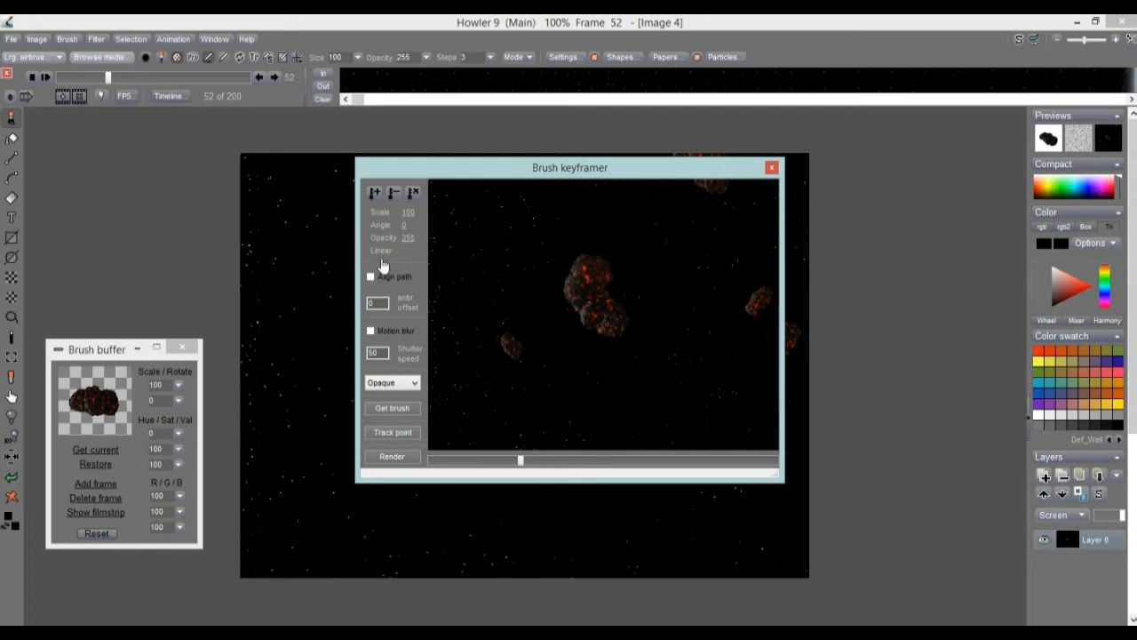
pyautogui.moveTo(570, 289); pyautogui.dragTo(597, 278)
# Add a brush keyframe at frame 51 and set its opacity to 0.
pyautogui.click(375, 194)
pyautogui.moveTo(521, 462)
pyautogui.mouseDown()
pyautogui.moveTo(489, 463)
pyautogui.moveTo(519, 462)
pyautogui.mouseUp()
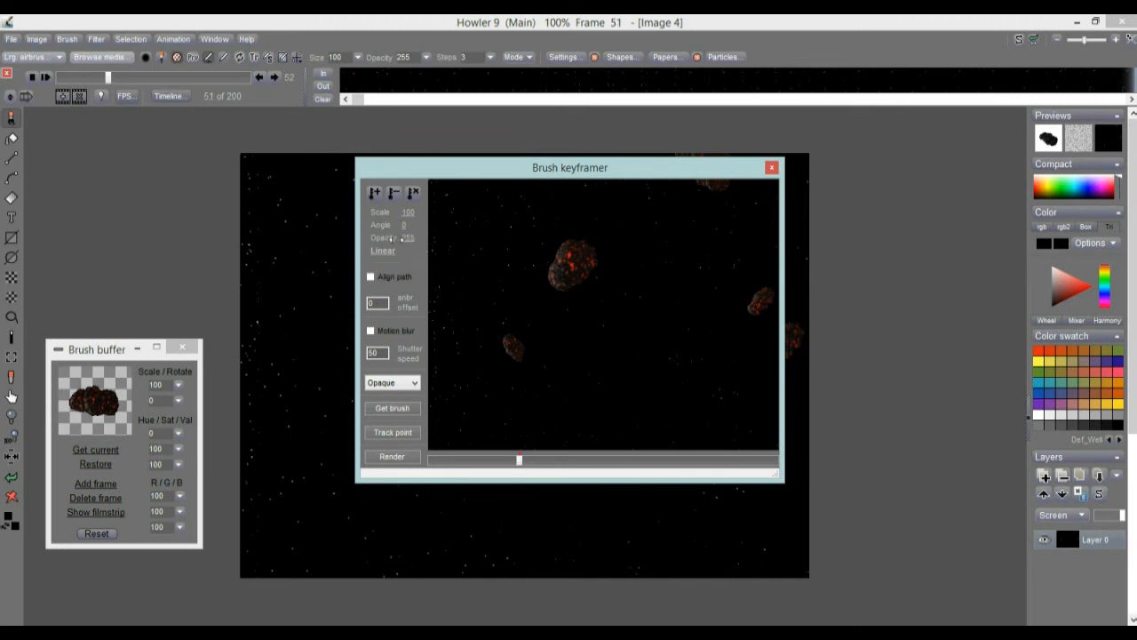
pyautogui.moveTo(413, 240); pyautogui.dragTo(234, 237)
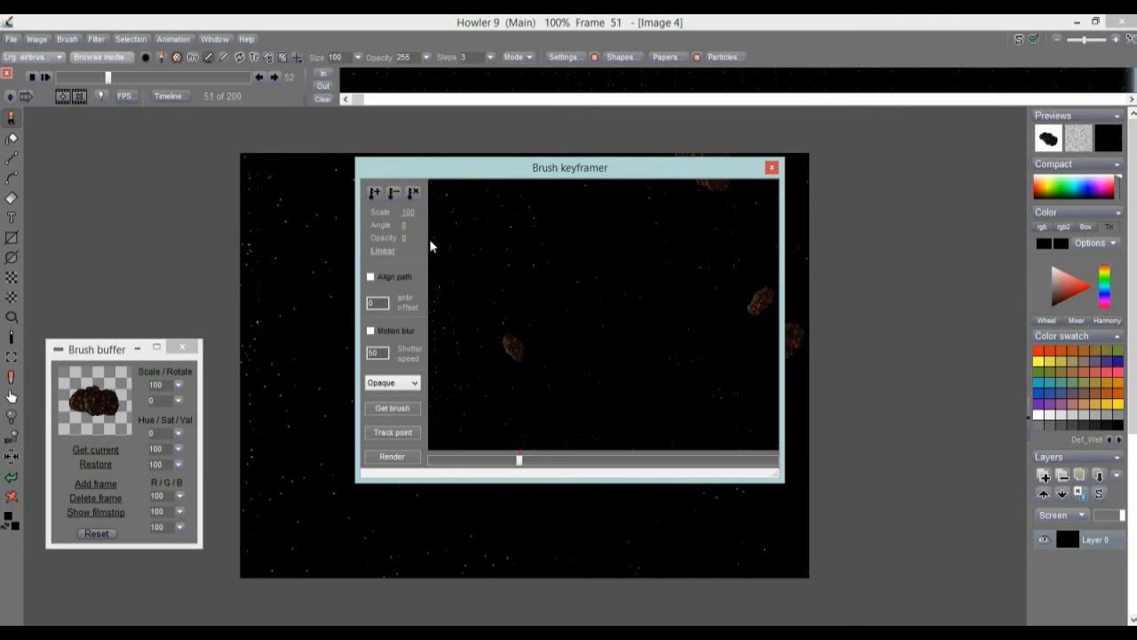
# Go to frame 79, shift the brush meteor up and to the left, and set its scale to 152.
pyautogui.moveTo(522, 460)
pyautogui.mouseDown()
pyautogui.moveTo(430, 461)
pyautogui.moveTo(807, 456)
pyautogui.moveTo(550, 458)
pyautogui.mouseUp()
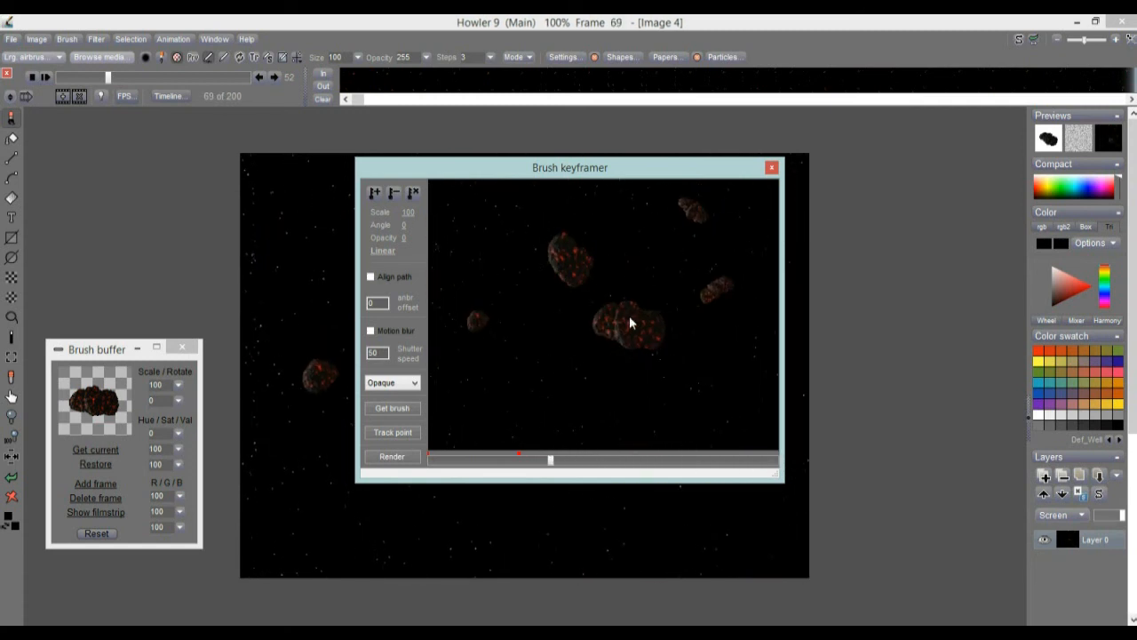
pyautogui.moveTo(550, 460)
pyautogui.mouseDown()
pyautogui.moveTo(515, 457)
pyautogui.moveTo(567, 459)
pyautogui.mouseUp()
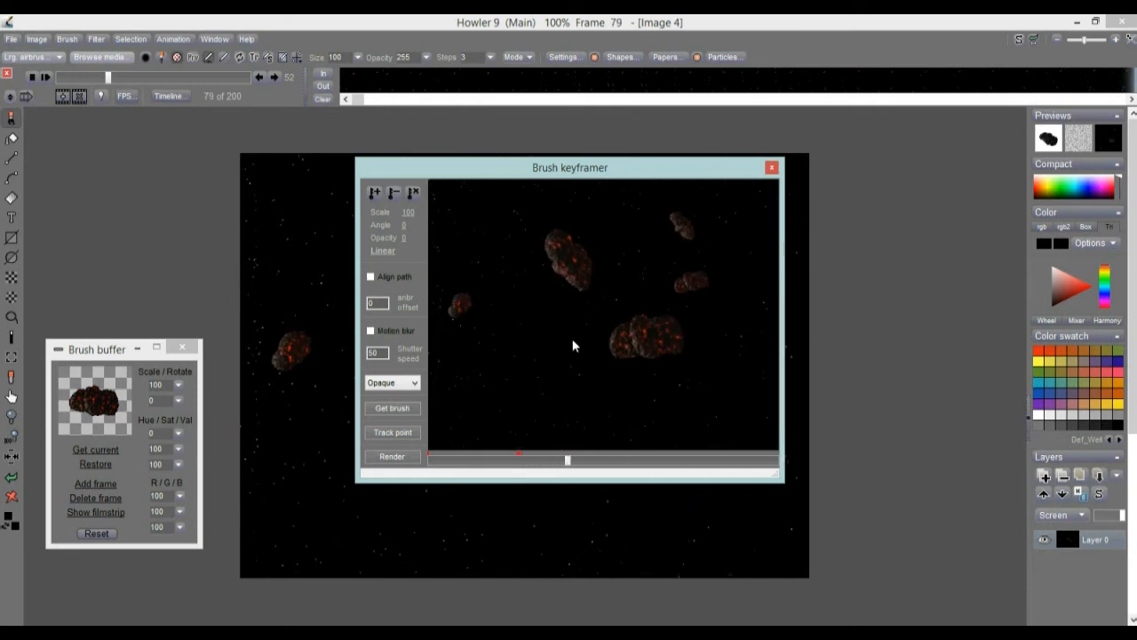
pyautogui.moveTo(567, 252)
pyautogui.mouseDown()
pyautogui.moveTo(555, 241)
pyautogui.moveTo(559, 254)
pyautogui.mouseUp()
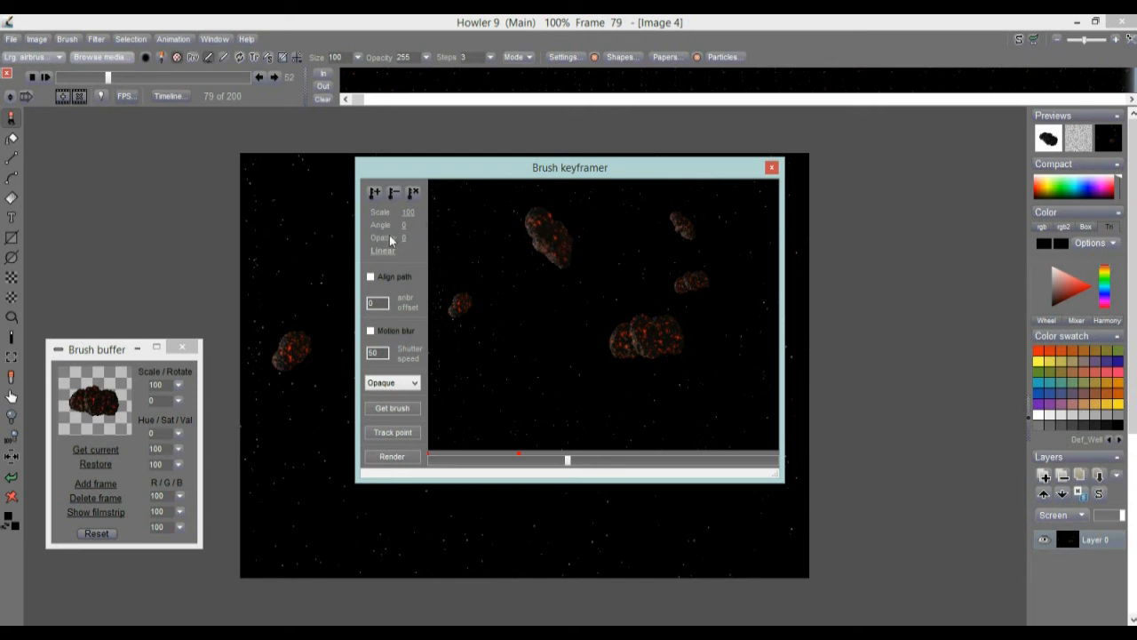
pyautogui.moveTo(406, 212); pyautogui.dragTo(430, 214)
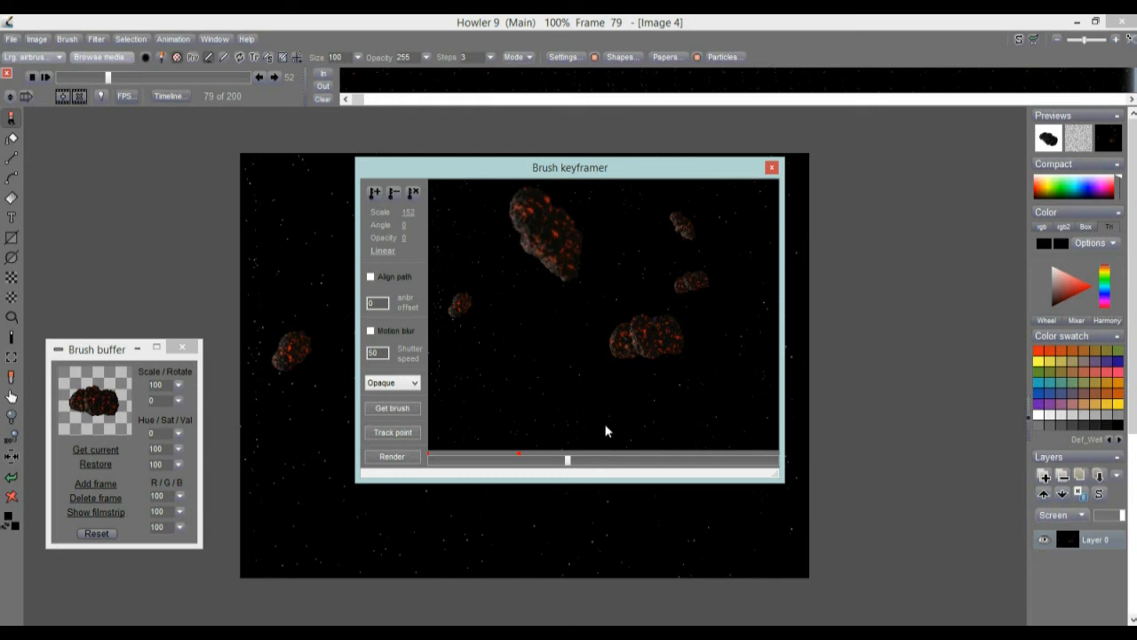
# At frame 199, move the brush meteor left of centre, set scale 147 and angle 210, and add a keyframe.
pyautogui.moveTo(575, 473); pyautogui.dragTo(835, 469)
pyautogui.moveTo(558, 251); pyautogui.dragTo(526, 292)
pyautogui.moveTo(408, 212); pyautogui.dragTo(558, 254)
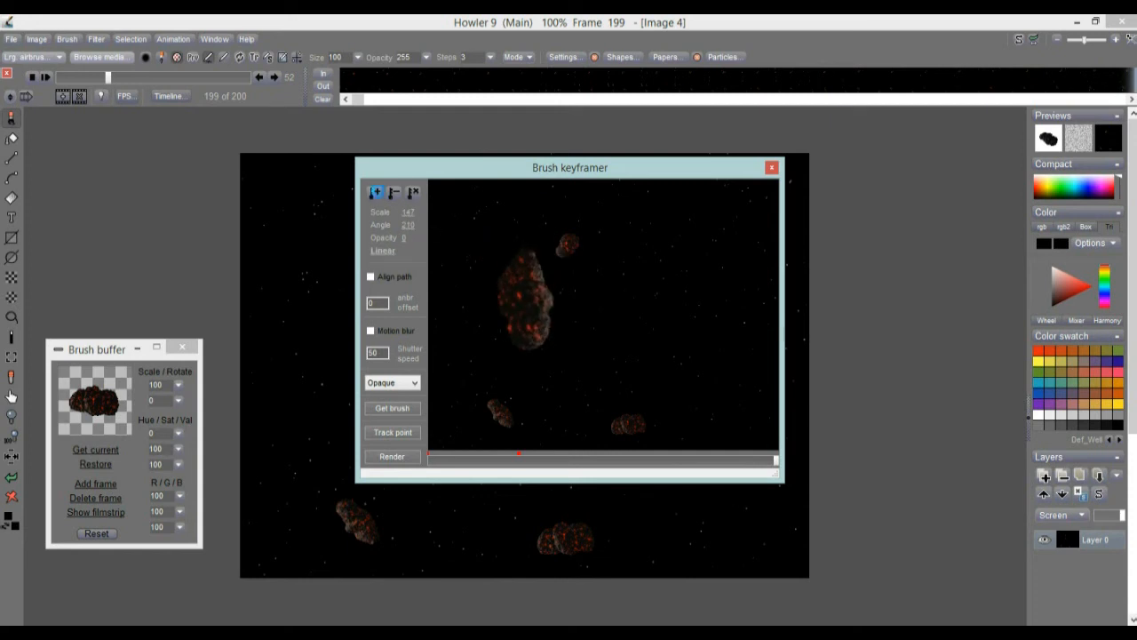
# Preview the keyframed meteor path, render it into the animation, and close the Brush keyframer.
pyautogui.moveTo(771, 468); pyautogui.dragTo(434, 453)
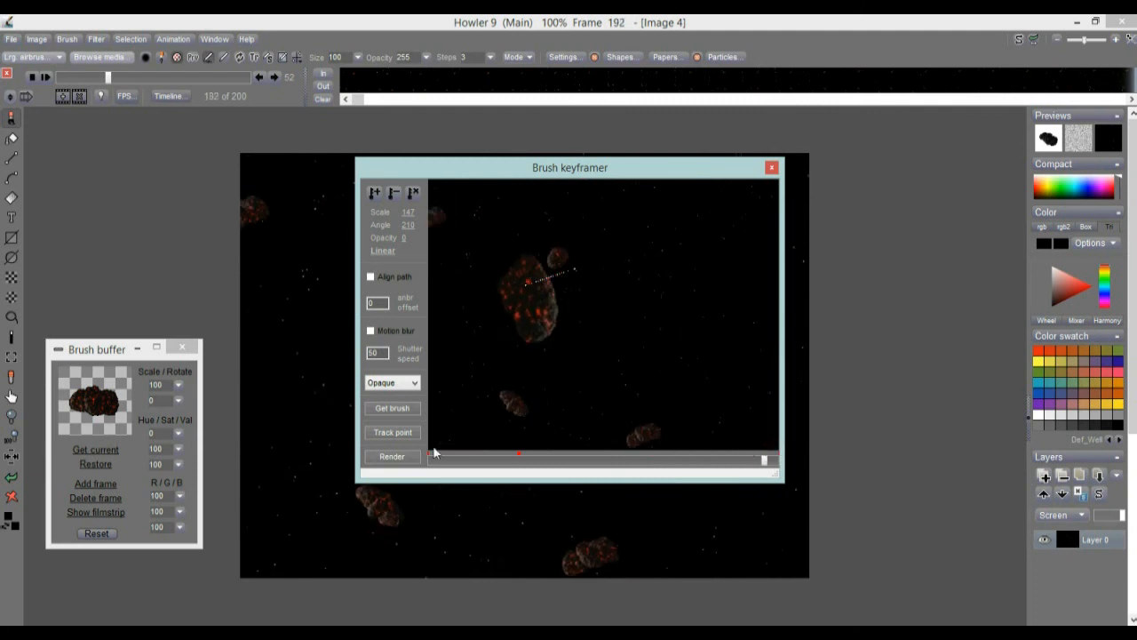
pyautogui.click(394, 459)
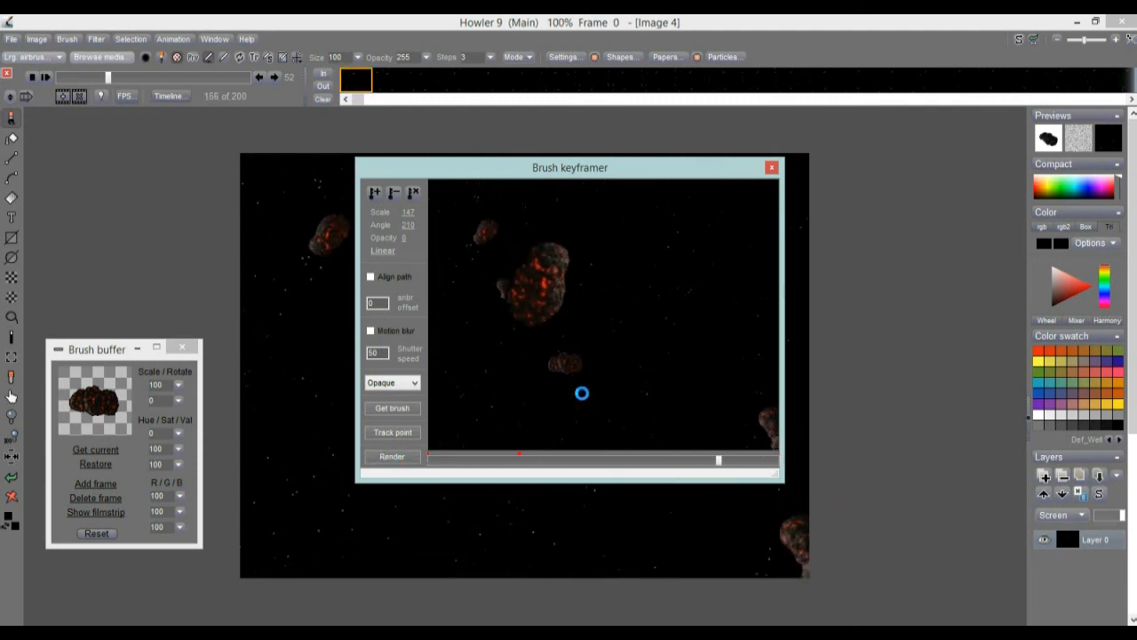
pyautogui.click(772, 169)
pyautogui.moveTo(108, 78); pyautogui.dragTo(196, 78)
# Reverse the frame order once more and move to frame 143.
pyautogui.rightClick(401, 80)
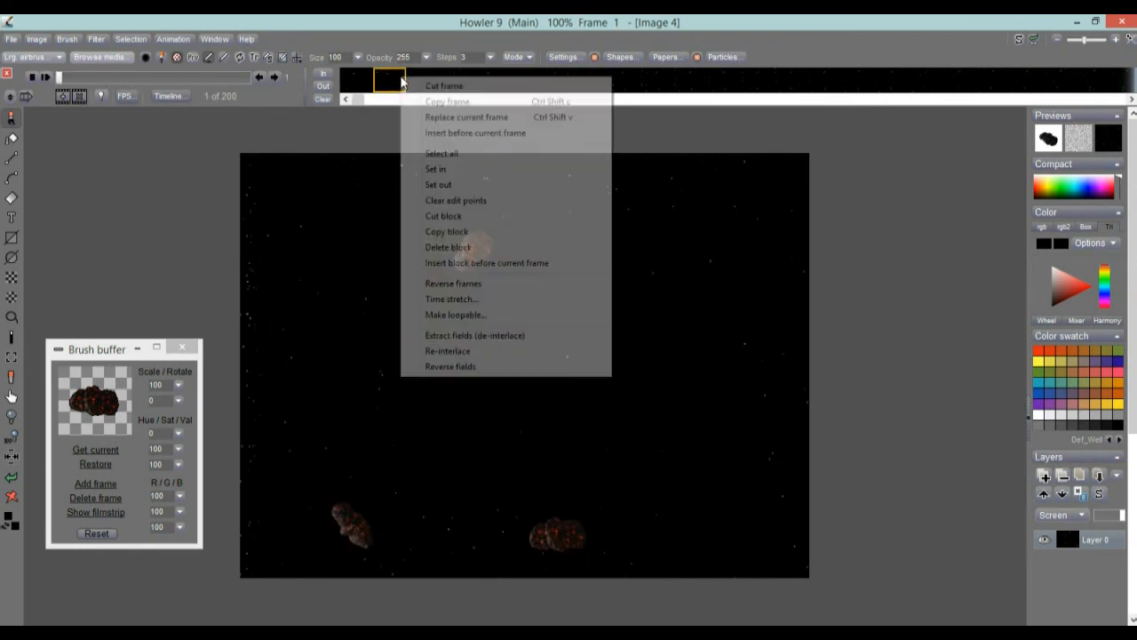
pyautogui.click(446, 283)
pyautogui.moveTo(55, 78); pyautogui.dragTo(196, 77)
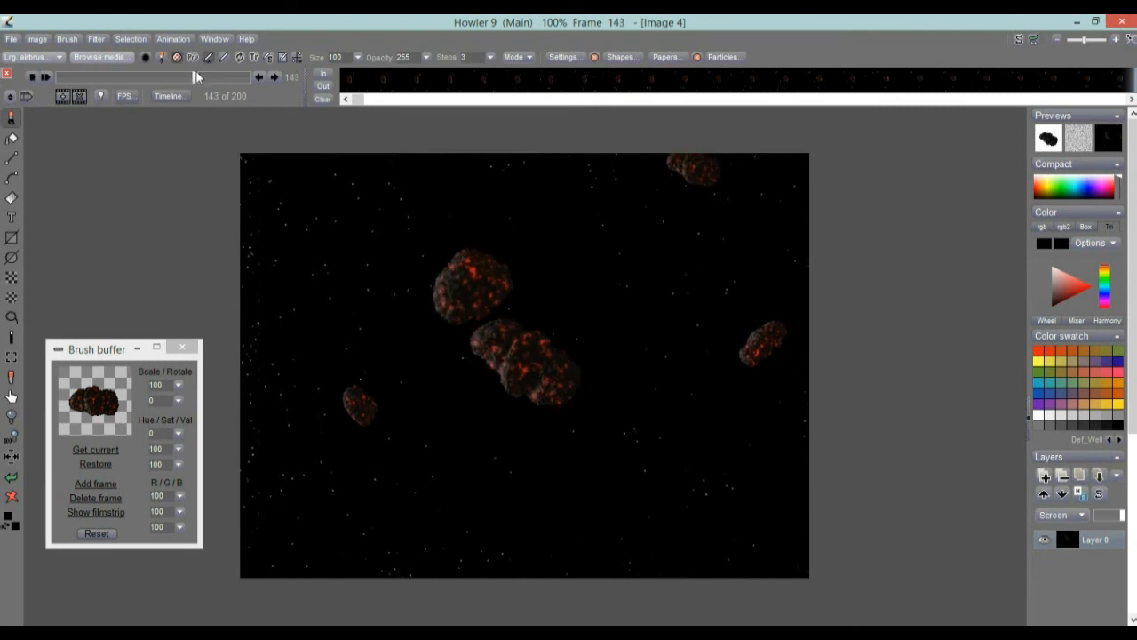
# Open the timeline editor for the animation and load the Lens flare filter.
pyautogui.click(165, 96)
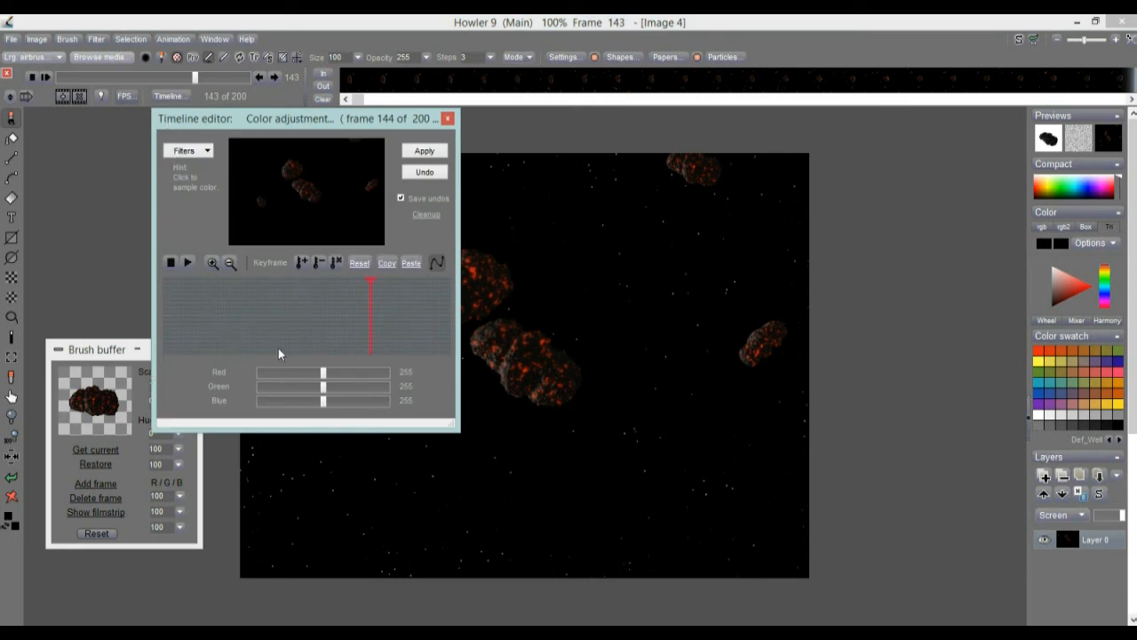
pyautogui.click(193, 155)
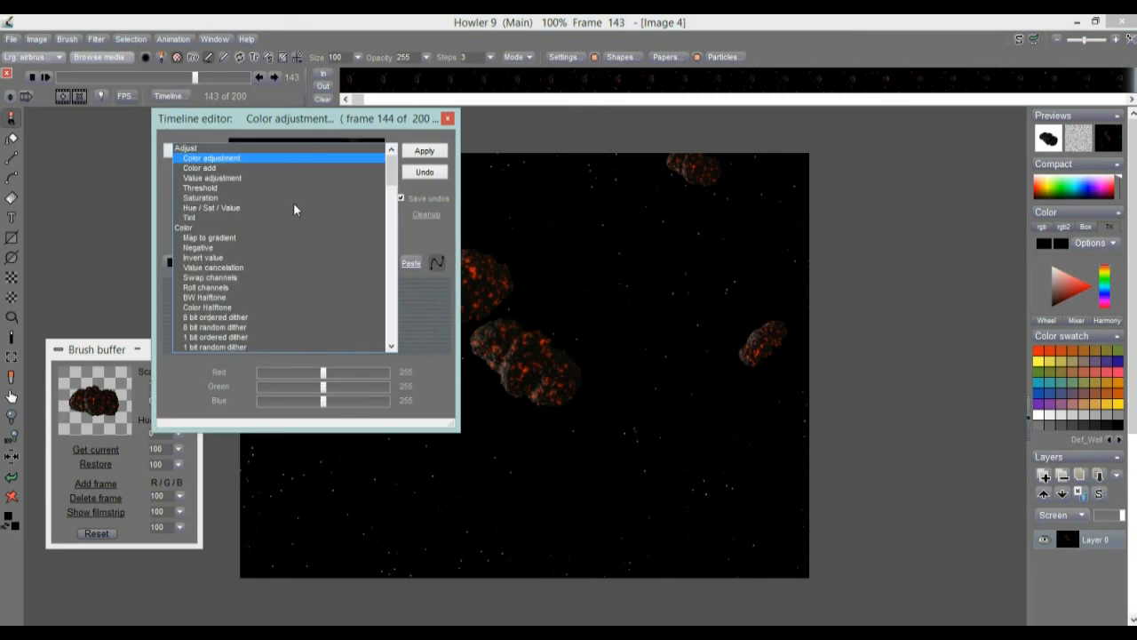
pyautogui.moveTo(396, 174); pyautogui.dragTo(396, 339)
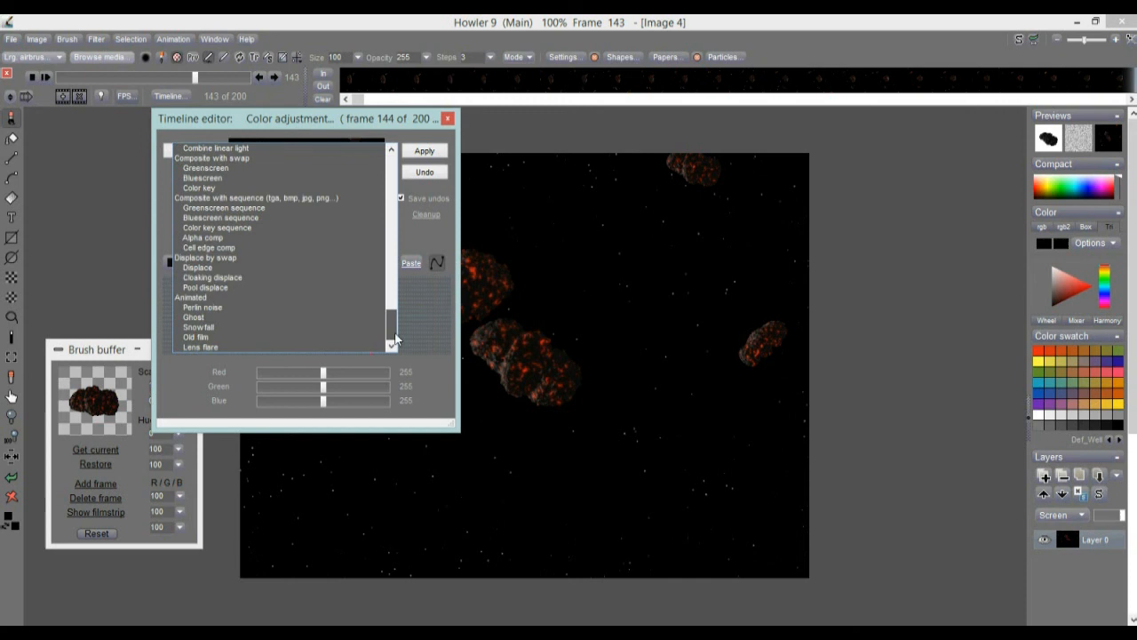
pyautogui.click(186, 348)
pyautogui.moveTo(339, 125); pyautogui.dragTo(203, 138)
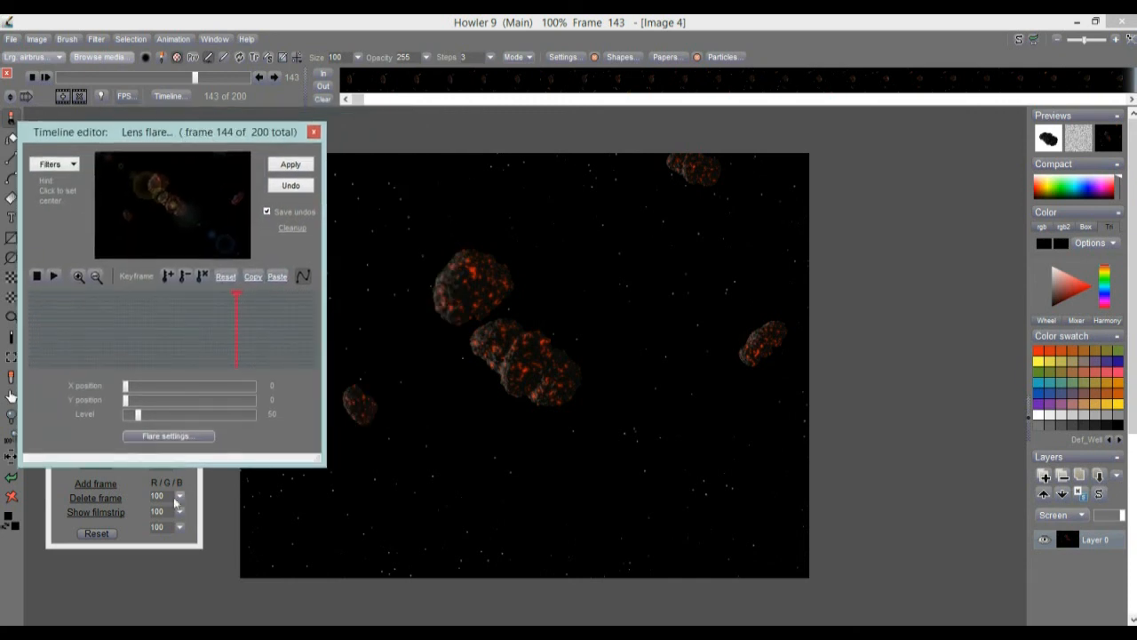
# Open the flare settings and choose the green starburst preset.
pyautogui.click(189, 431)
pyautogui.moveTo(478, 218); pyautogui.dragTo(671, 50)
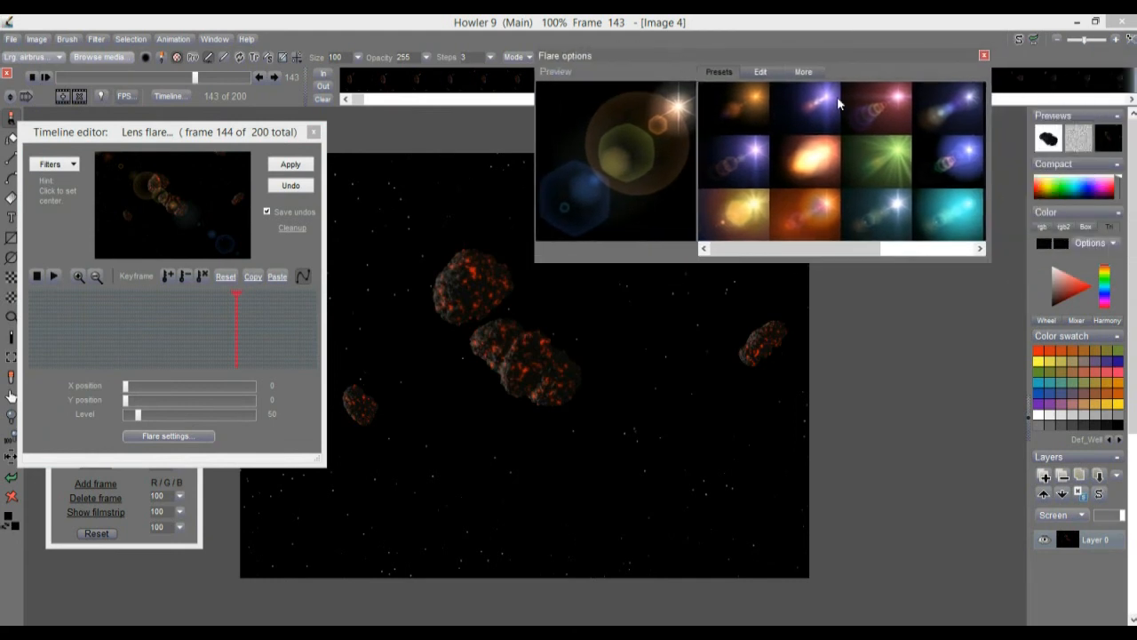
pyautogui.click(896, 153)
pyautogui.moveTo(529, 350); pyautogui.dragTo(490, 320)
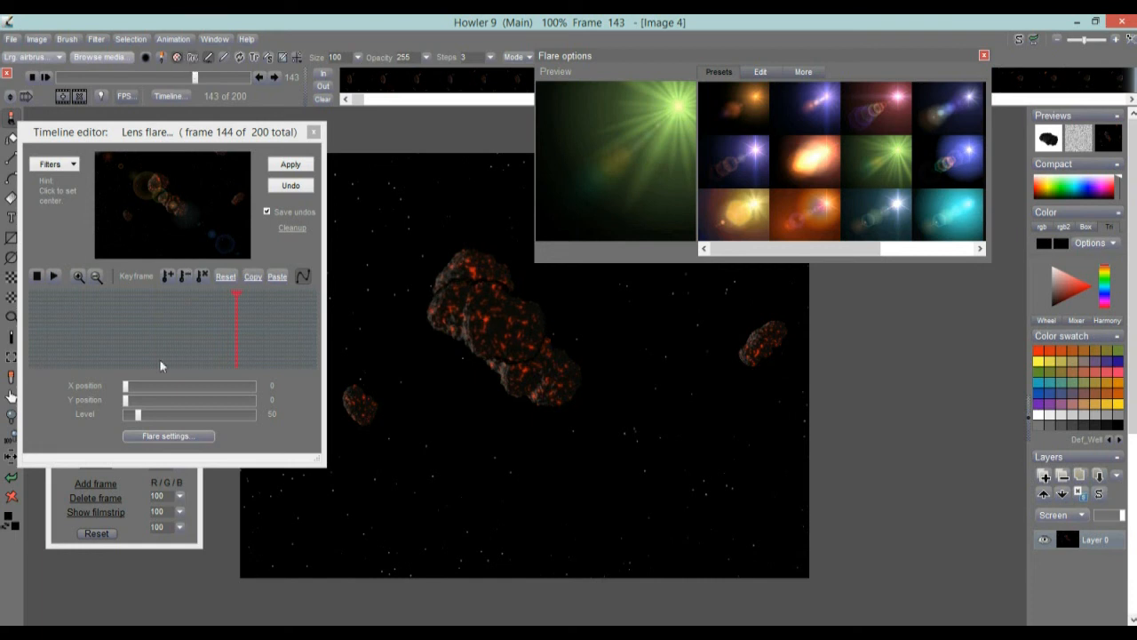
pyautogui.click(13, 479)
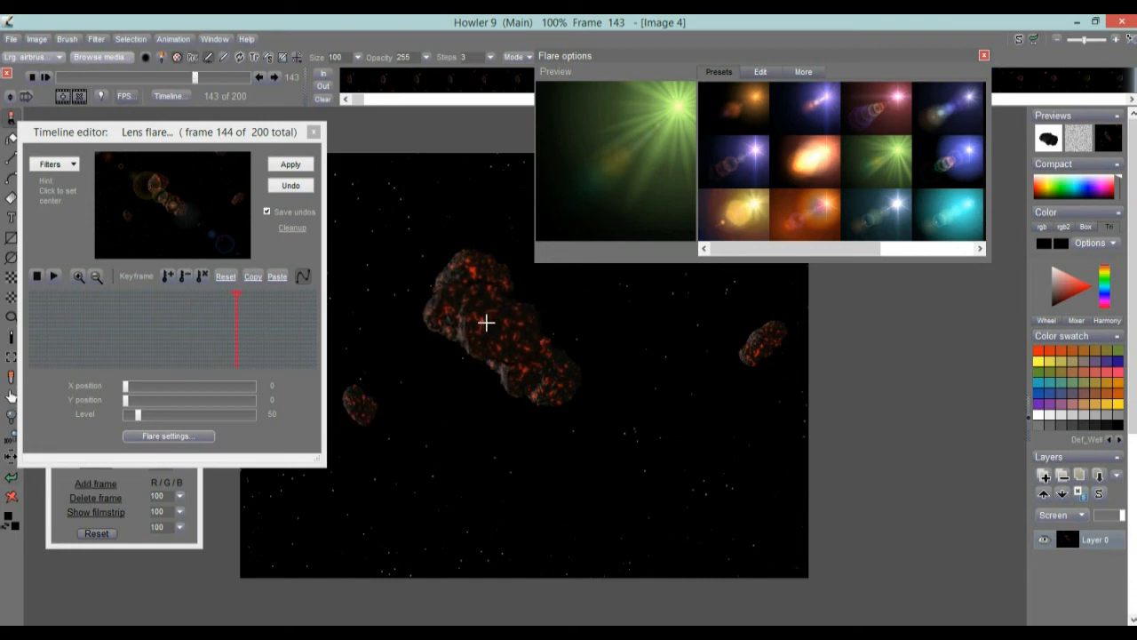
pyautogui.click(195, 61)
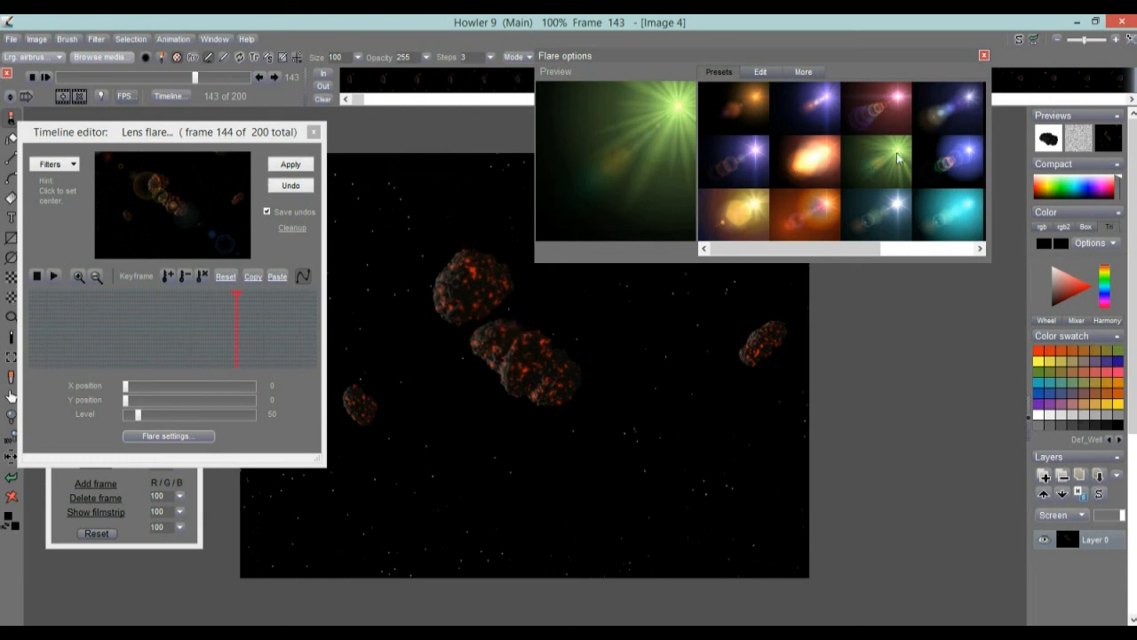
# At frame 143, centre the flare on the colliding meteors at X 43, Y 39, set level 0, and add a keyframe.
pyautogui.click(172, 204)
pyautogui.moveTo(173, 204)
pyautogui.mouseDown()
pyautogui.moveTo(229, 198)
pyautogui.moveTo(163, 192)
pyautogui.mouseUp()
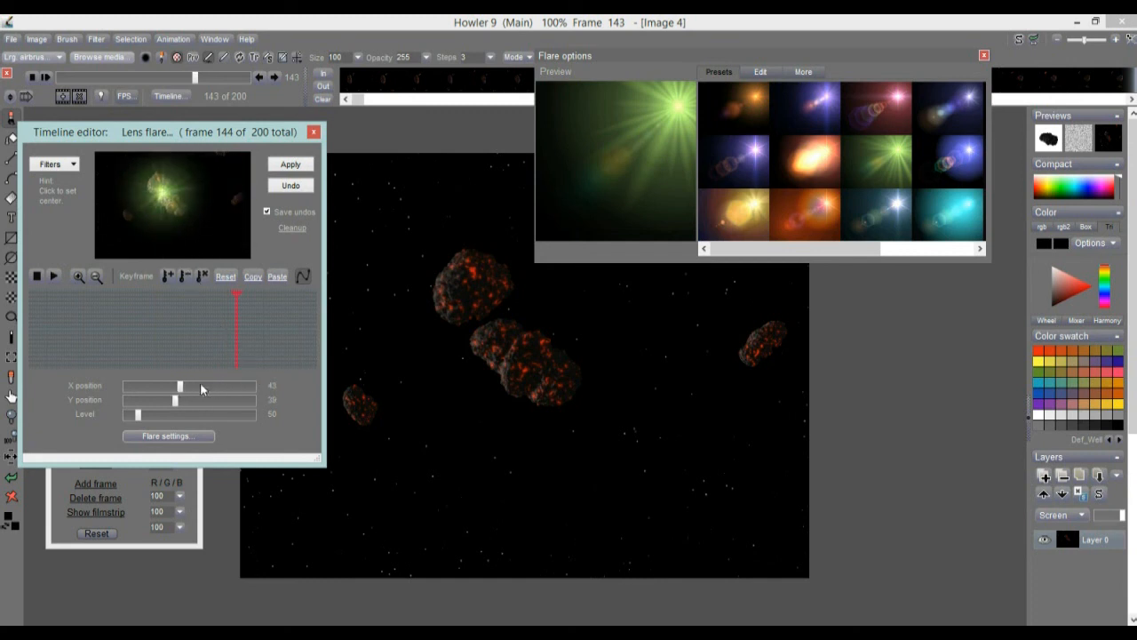
pyautogui.moveTo(148, 412); pyautogui.dragTo(126, 413)
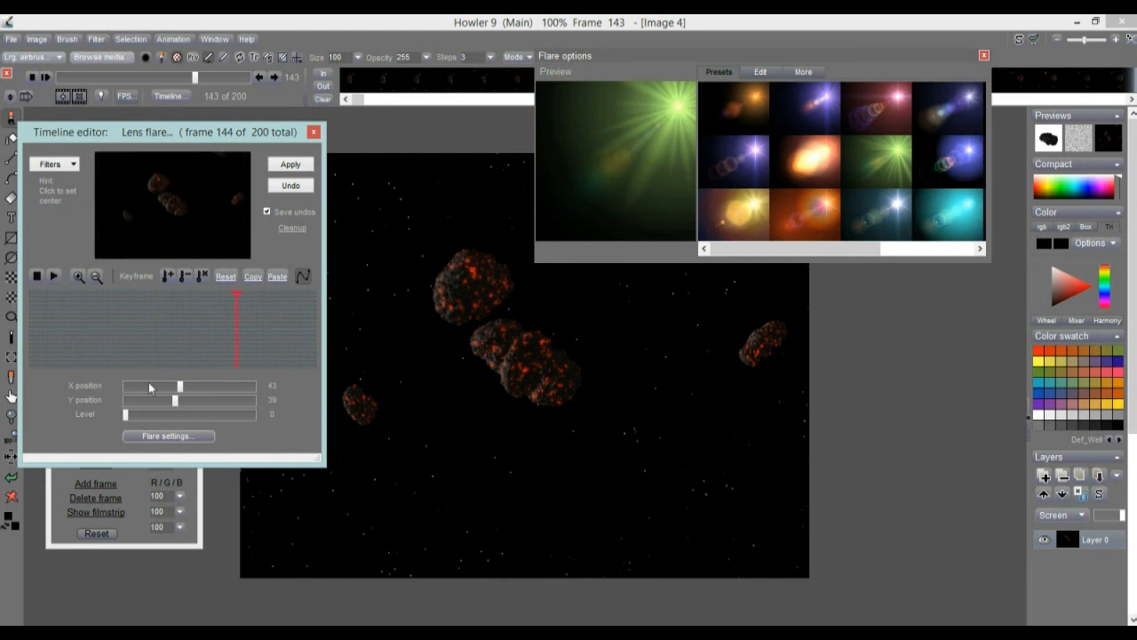
# At frame 145, raise the flare level to 261 and add a keyframe.
pyautogui.click(231, 330)
pyautogui.click(236, 333)
pyautogui.click(239, 334)
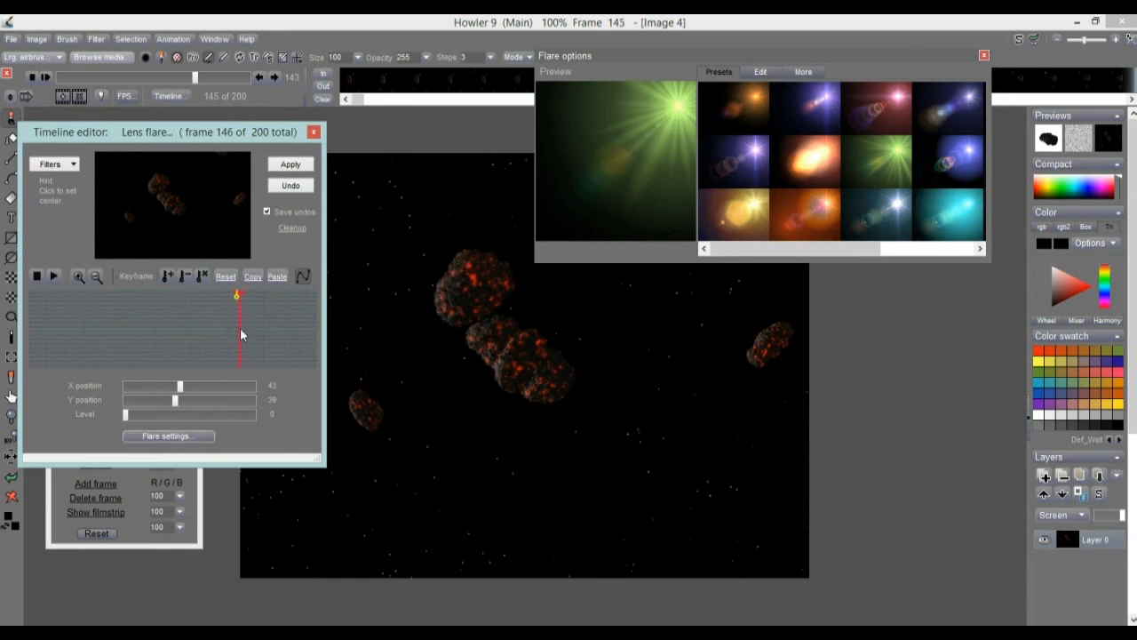
pyautogui.click(241, 328)
pyautogui.click(238, 330)
pyautogui.click(242, 330)
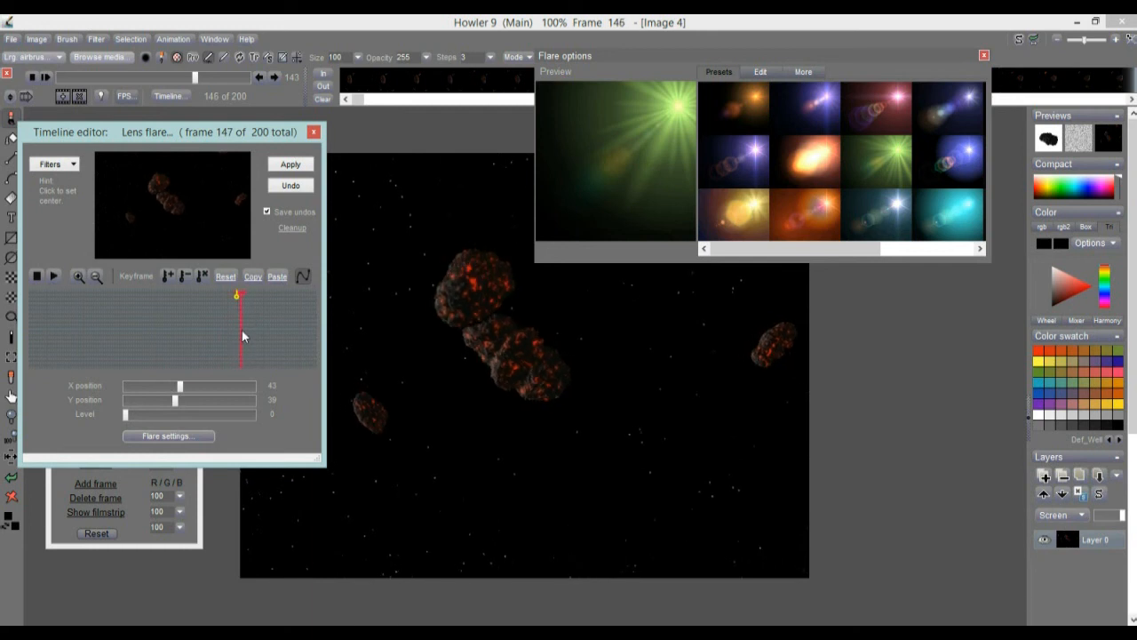
pyautogui.click(241, 330)
pyautogui.moveTo(145, 413); pyautogui.dragTo(192, 415)
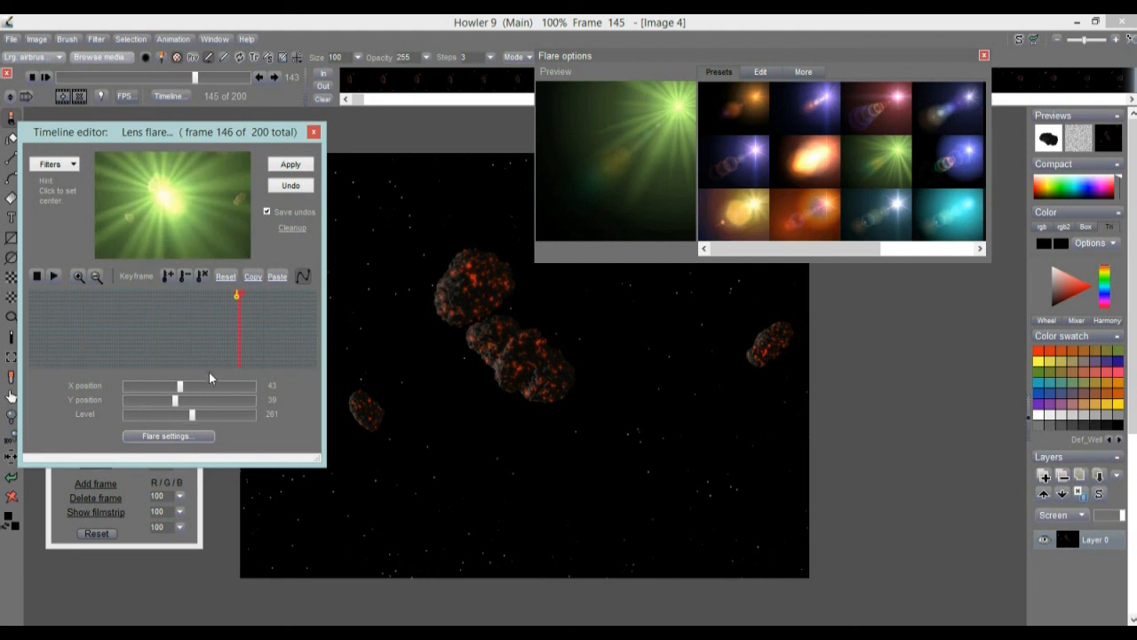
pyautogui.click(170, 275)
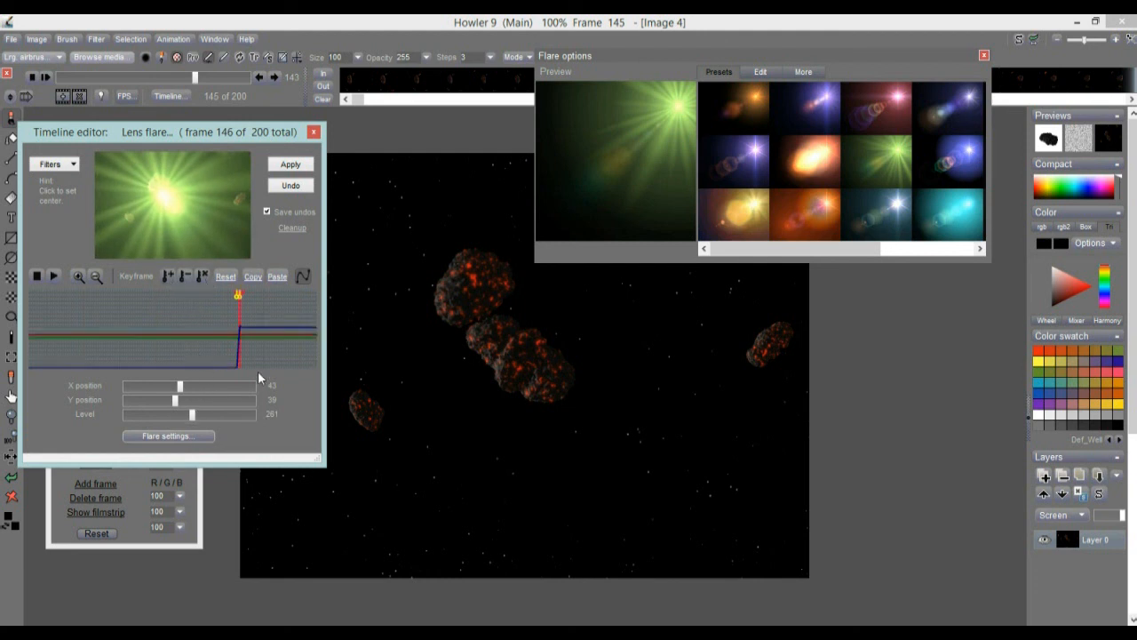
# Add a level 0 flare keyframe at frame 150, shift it to frame 154, and apply the green flare to the animation.
pyautogui.moveTo(202, 416); pyautogui.dragTo(136, 414)
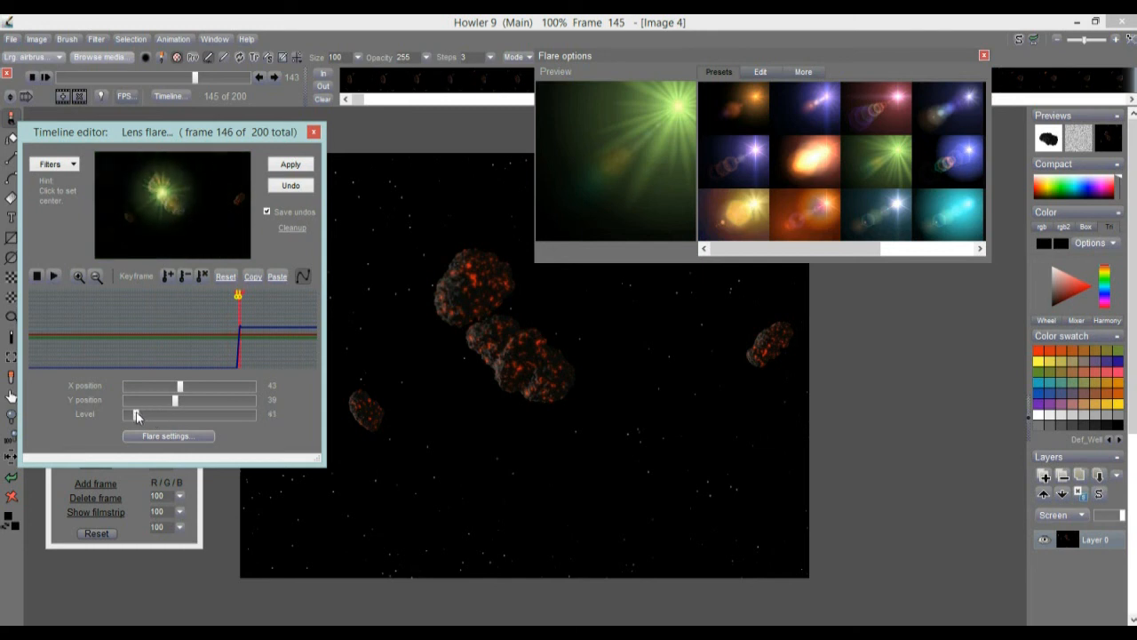
pyautogui.moveTo(236, 340)
pyautogui.mouseDown()
pyautogui.moveTo(249, 338)
pyautogui.moveTo(238, 350)
pyautogui.moveTo(247, 349)
pyautogui.mouseUp()
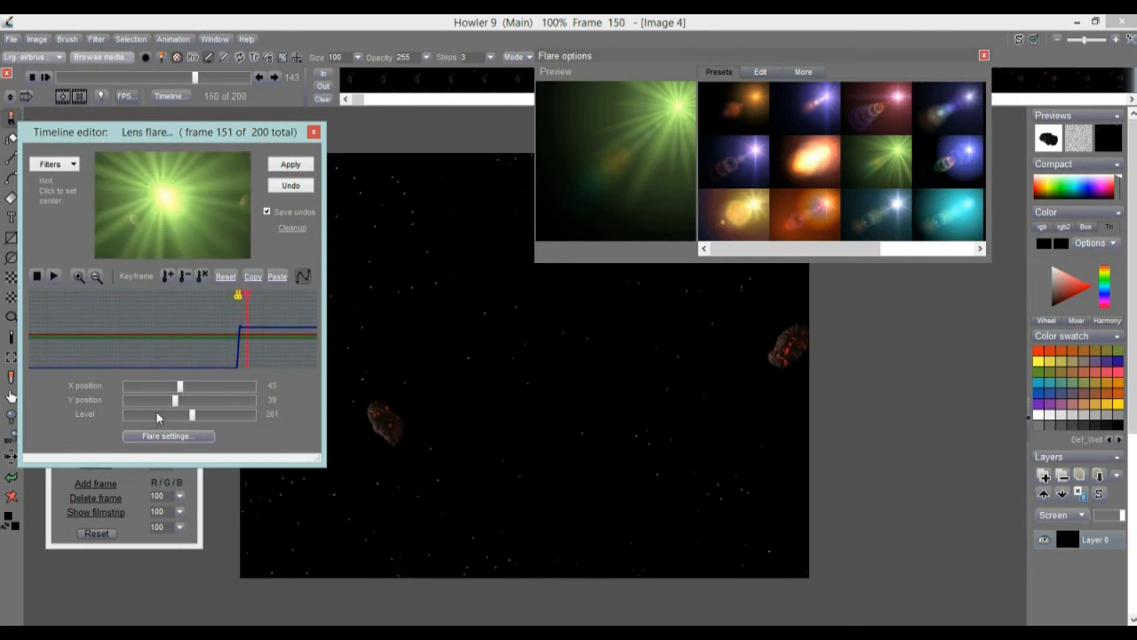
pyautogui.moveTo(192, 415); pyautogui.dragTo(125, 415)
pyautogui.click(167, 277)
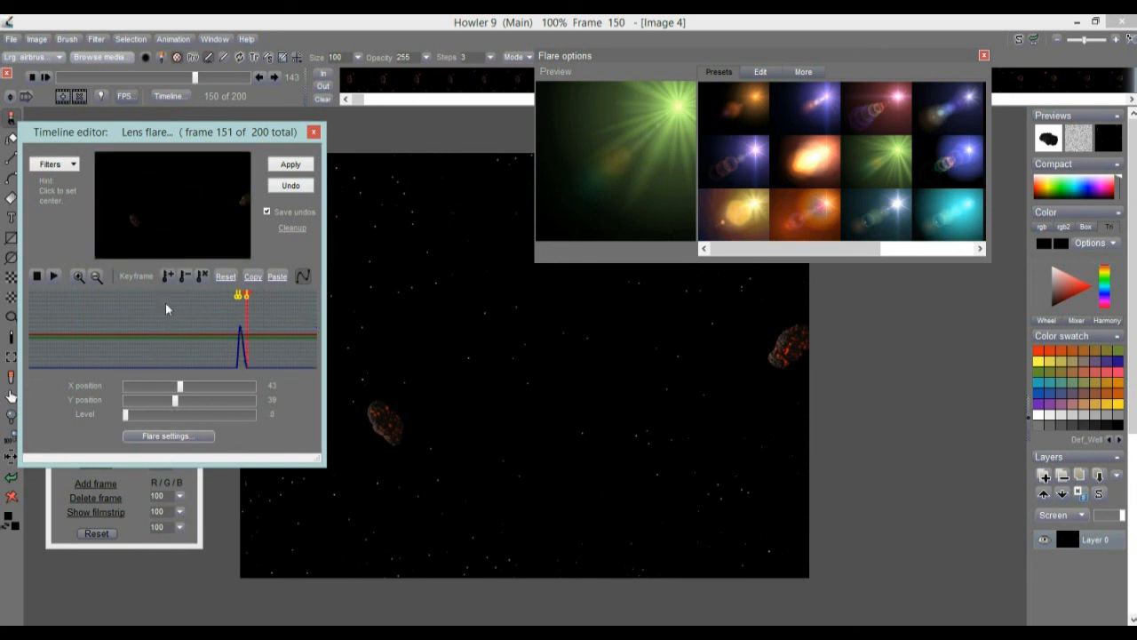
pyautogui.moveTo(248, 300); pyautogui.dragTo(254, 299)
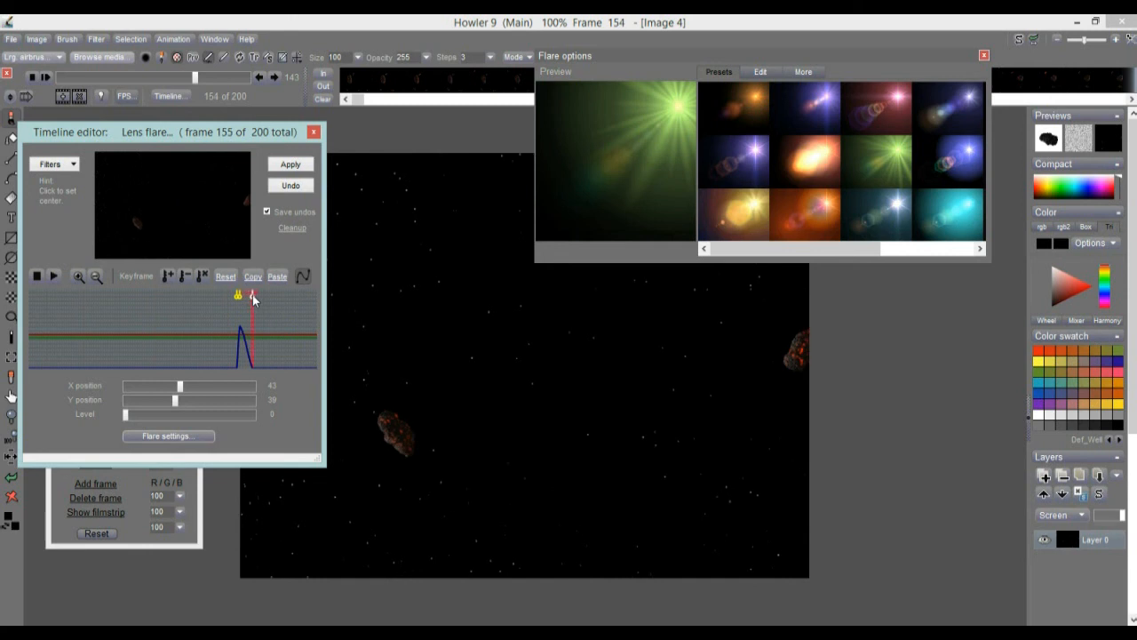
pyautogui.click(292, 165)
# Choose the orange glow flare preset and add a keyframe with level 11 at frame 144.
pyautogui.moveTo(850, 250); pyautogui.dragTo(929, 251)
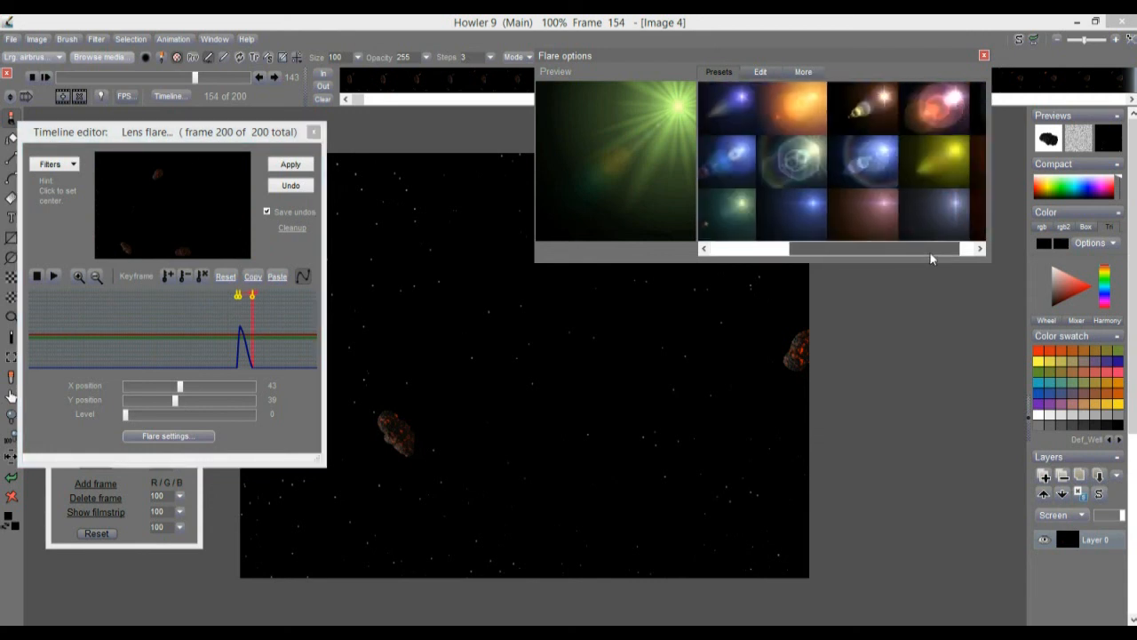
pyautogui.click(788, 104)
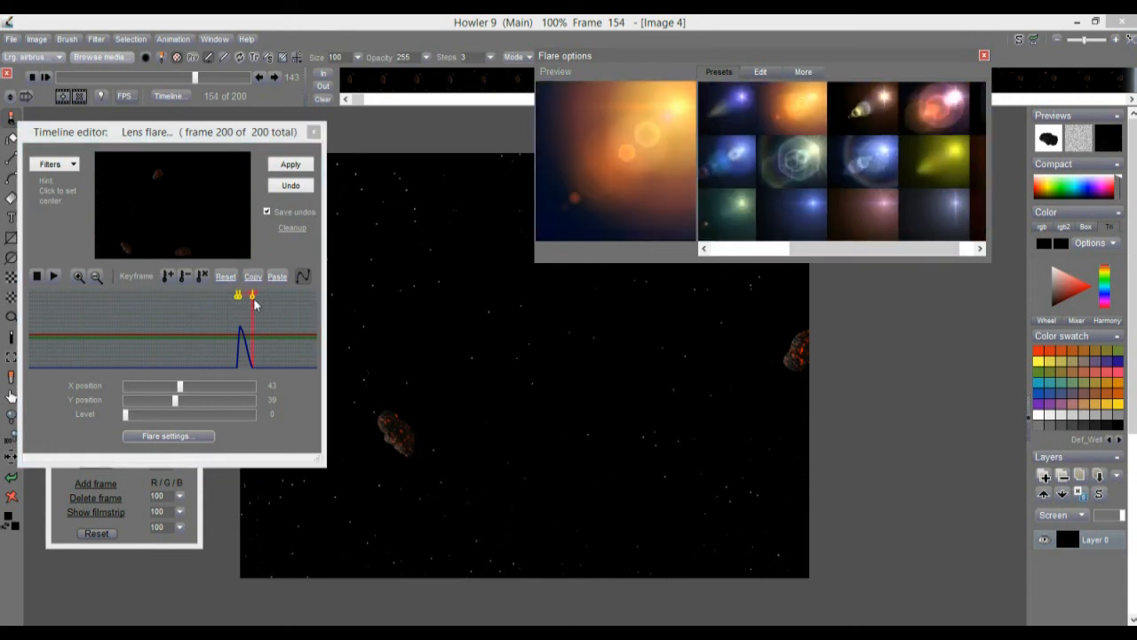
pyautogui.moveTo(242, 308)
pyautogui.mouseDown()
pyautogui.moveTo(230, 305)
pyautogui.moveTo(238, 313)
pyautogui.mouseUp()
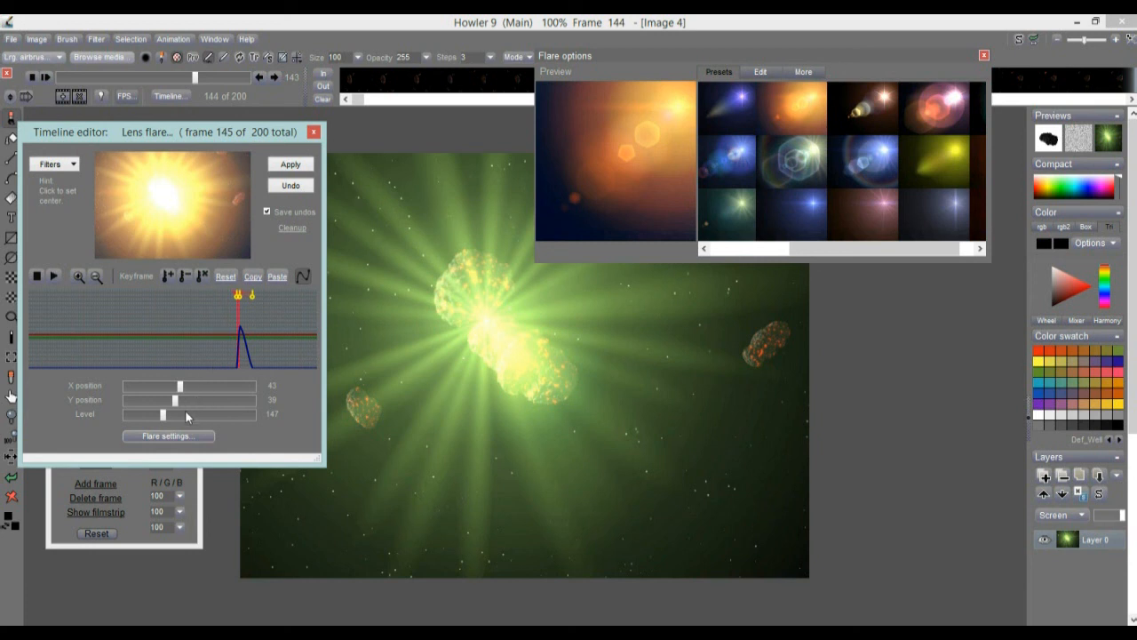
pyautogui.moveTo(160, 421); pyautogui.dragTo(129, 419)
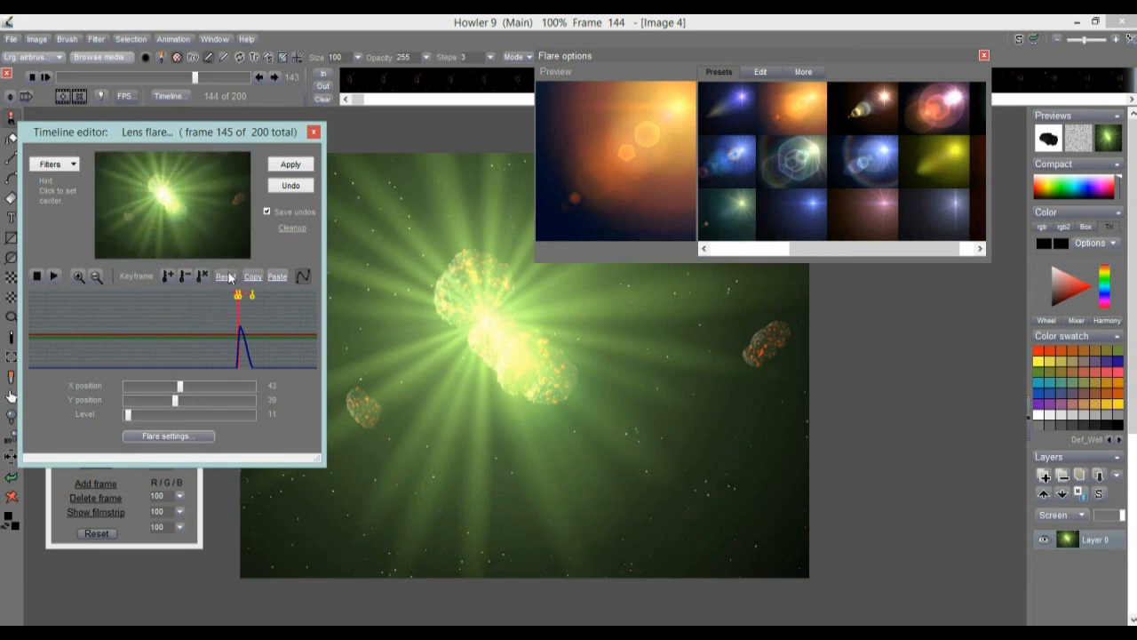
pyautogui.click(167, 276)
# Keyframe the orange flare at level 36 on frame 149, then move the last keyframe to frame 185 with level 200.
pyautogui.moveTo(241, 302); pyautogui.dragTo(247, 304)
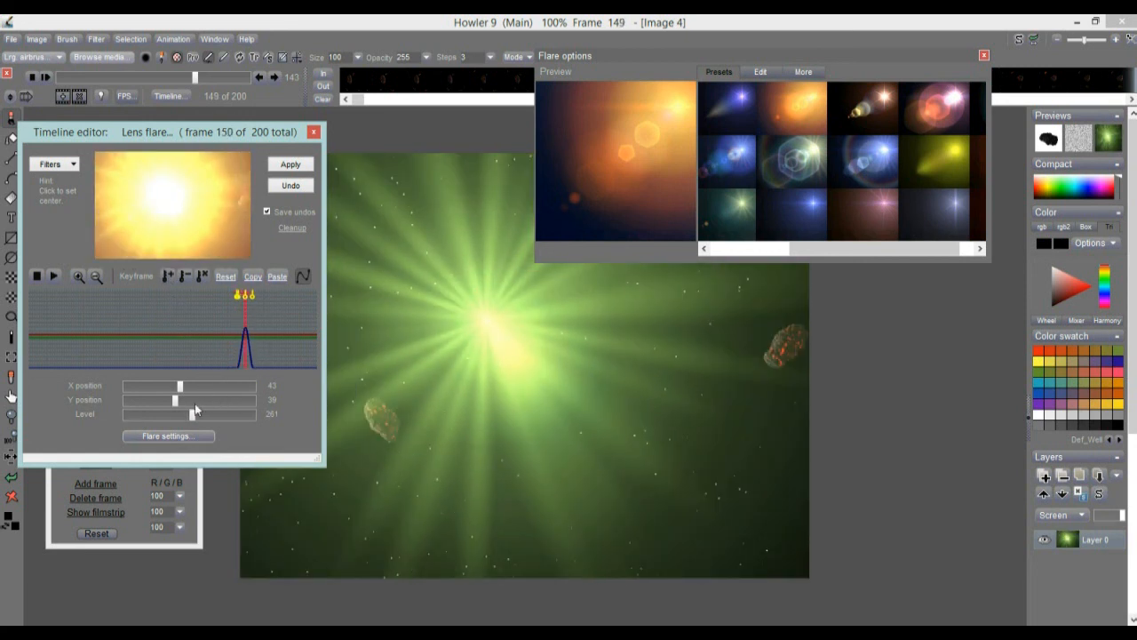
pyautogui.moveTo(174, 418); pyautogui.dragTo(136, 414)
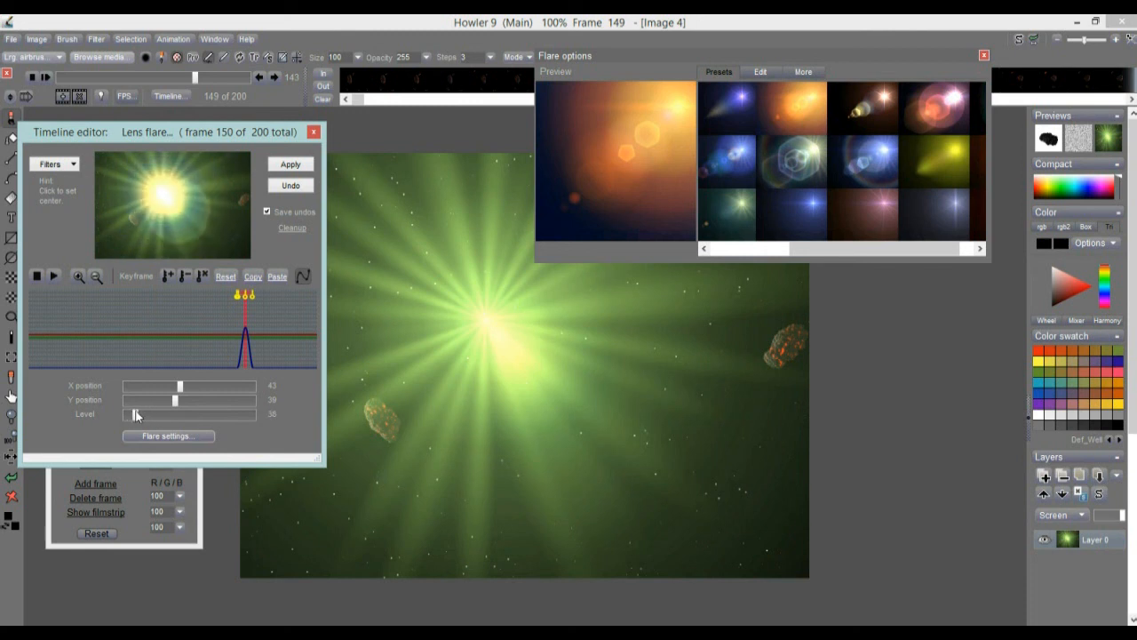
pyautogui.click(169, 276)
pyautogui.moveTo(252, 295); pyautogui.dragTo(296, 294)
pyautogui.moveTo(137, 415); pyautogui.dragTo(176, 415)
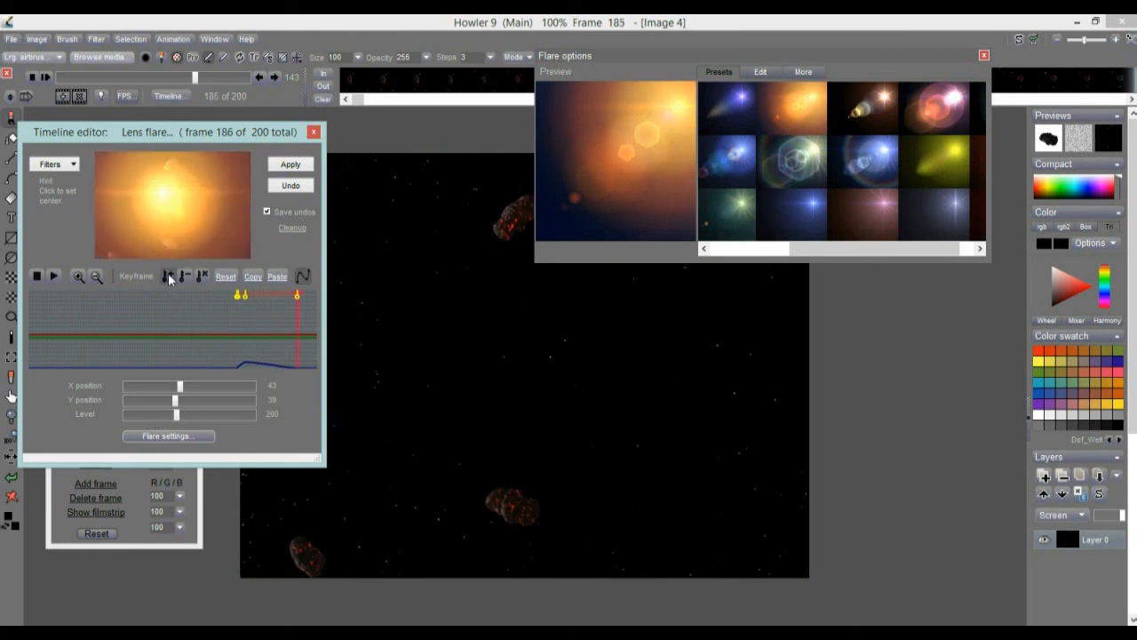
# At frame 167, shift the flare centre to X 42, Y 41 and add a keyframe.
pyautogui.moveTo(175, 329); pyautogui.dragTo(271, 337)
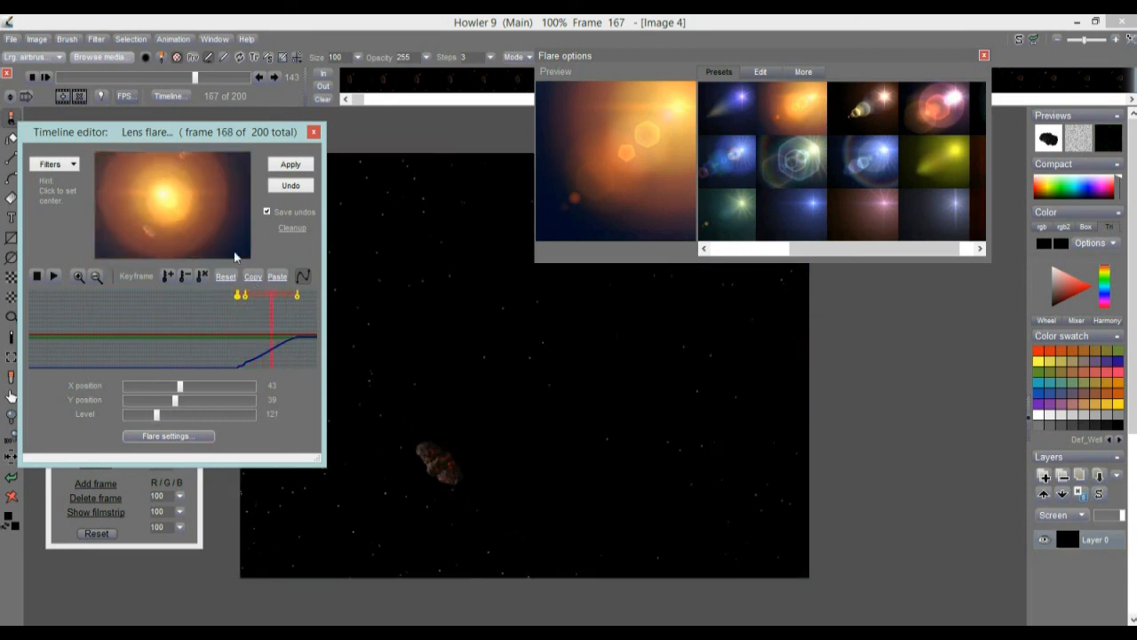
pyautogui.moveTo(163, 193)
pyautogui.mouseDown()
pyautogui.moveTo(195, 204)
pyautogui.moveTo(161, 205)
pyautogui.mouseUp()
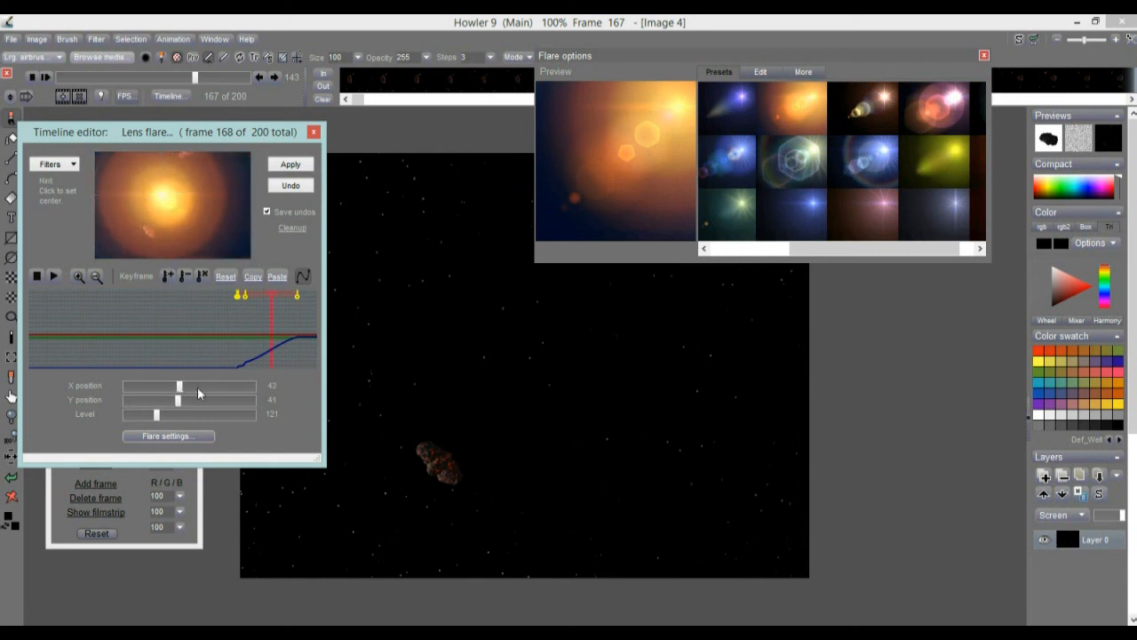
pyautogui.click(165, 278)
# Move the last flare keyframe to frame 193 and store it with X 43, Y 38 and level 102.
pyautogui.moveTo(302, 298); pyautogui.dragTo(310, 299)
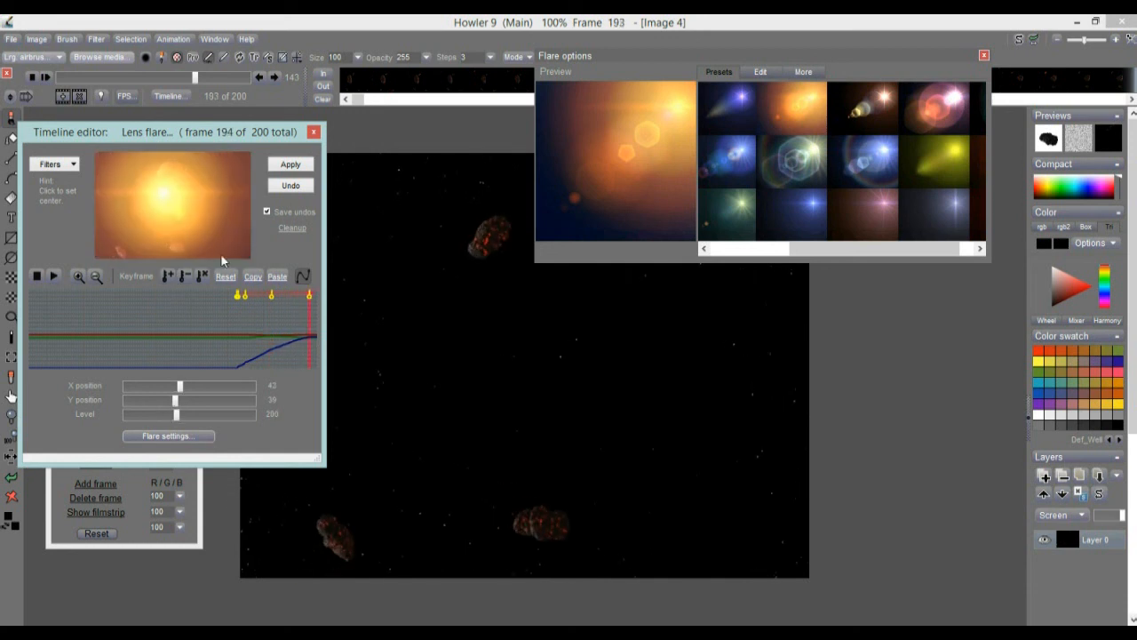
pyautogui.moveTo(163, 201); pyautogui.dragTo(164, 197)
pyautogui.moveTo(163, 421); pyautogui.dragTo(152, 419)
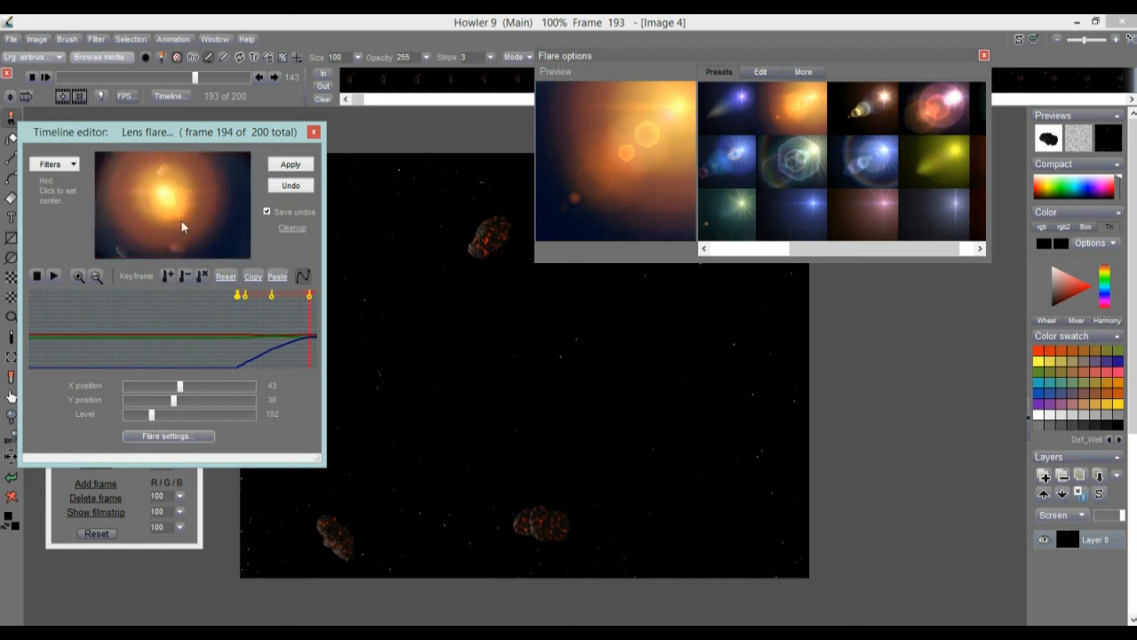
pyautogui.click(169, 277)
# Apply the keyframed orange flare to the animation and close the flare options and timeline editor.
pyautogui.moveTo(250, 338); pyautogui.dragTo(109, 324)
pyautogui.click(296, 167)
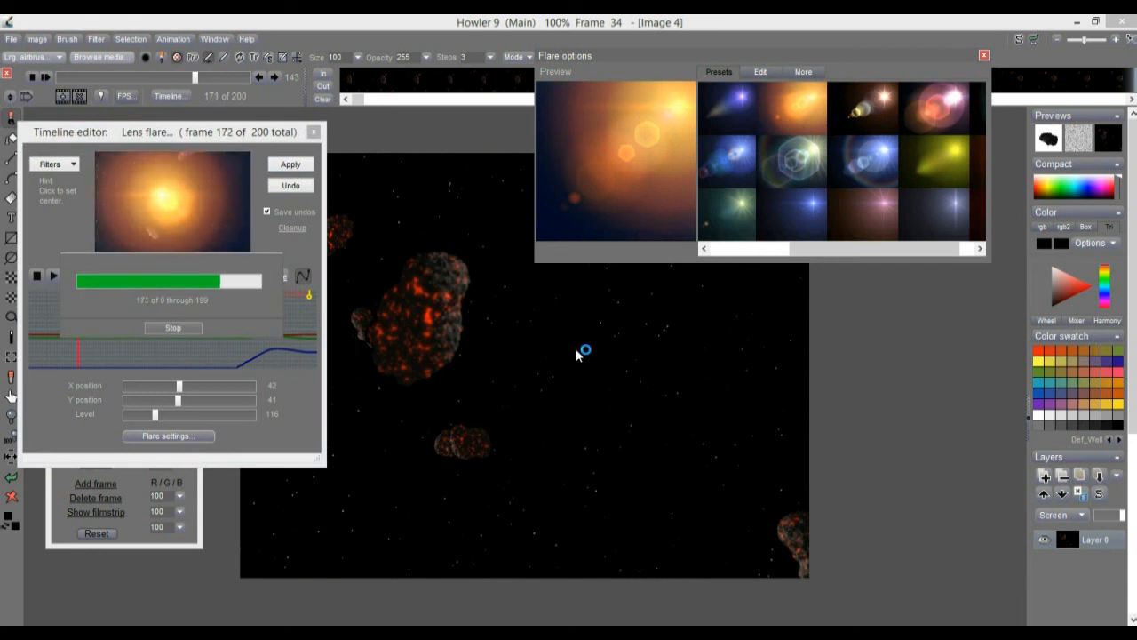
pyautogui.click(984, 57)
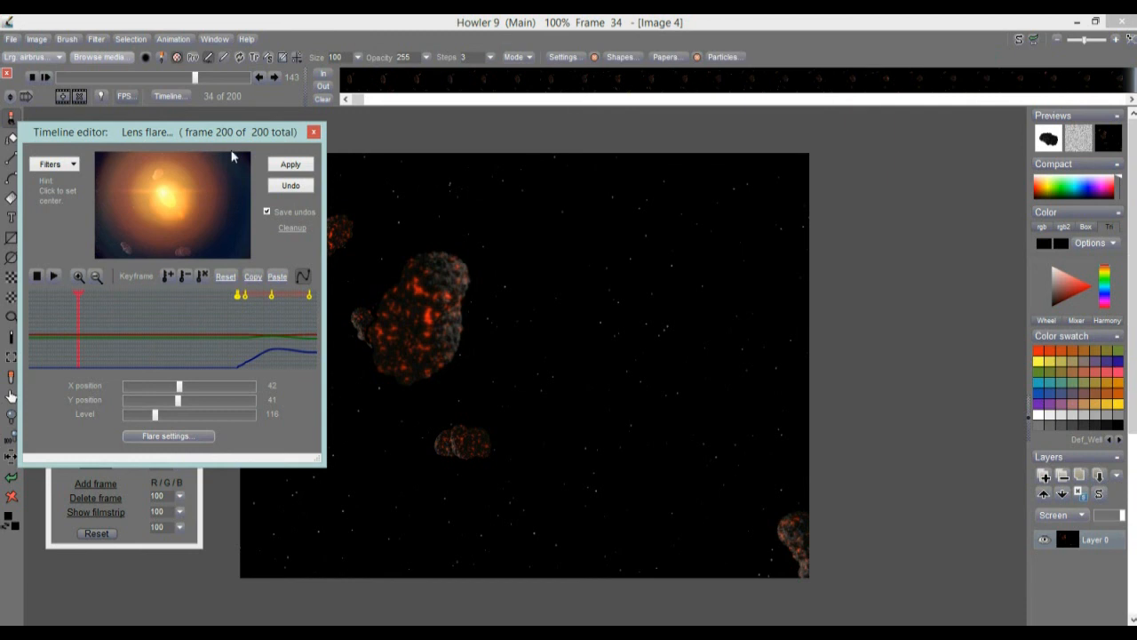
pyautogui.click(314, 131)
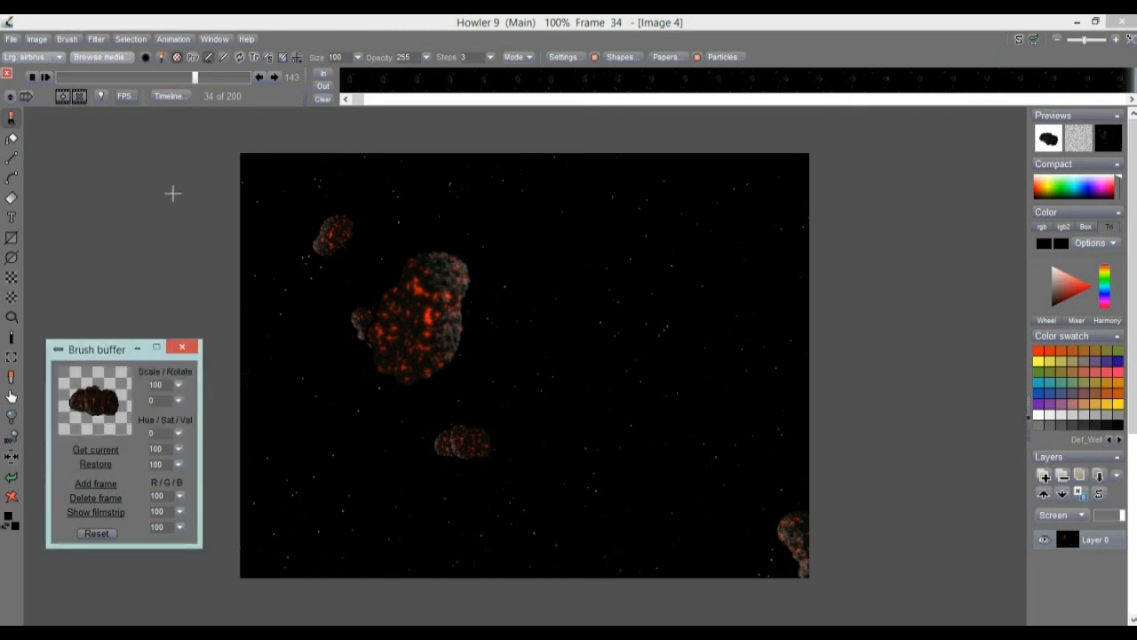
# Play the animation briefly, stop at frame 32, and set the playback rate to 30 fps (NTSC video).
pyautogui.click(44, 76)
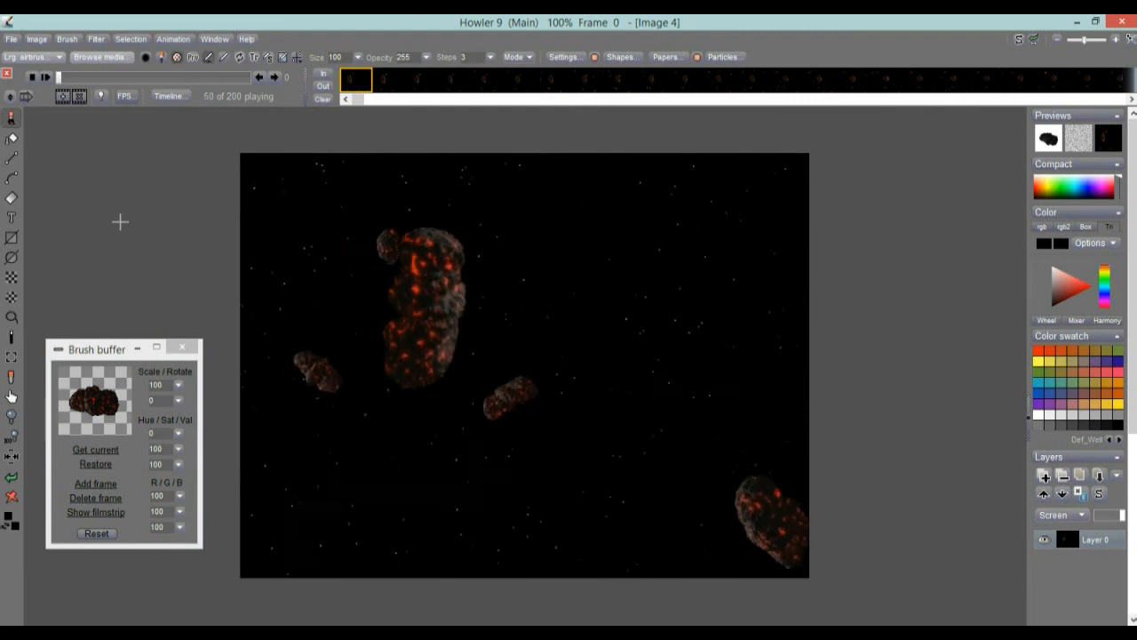
pyautogui.click(91, 77)
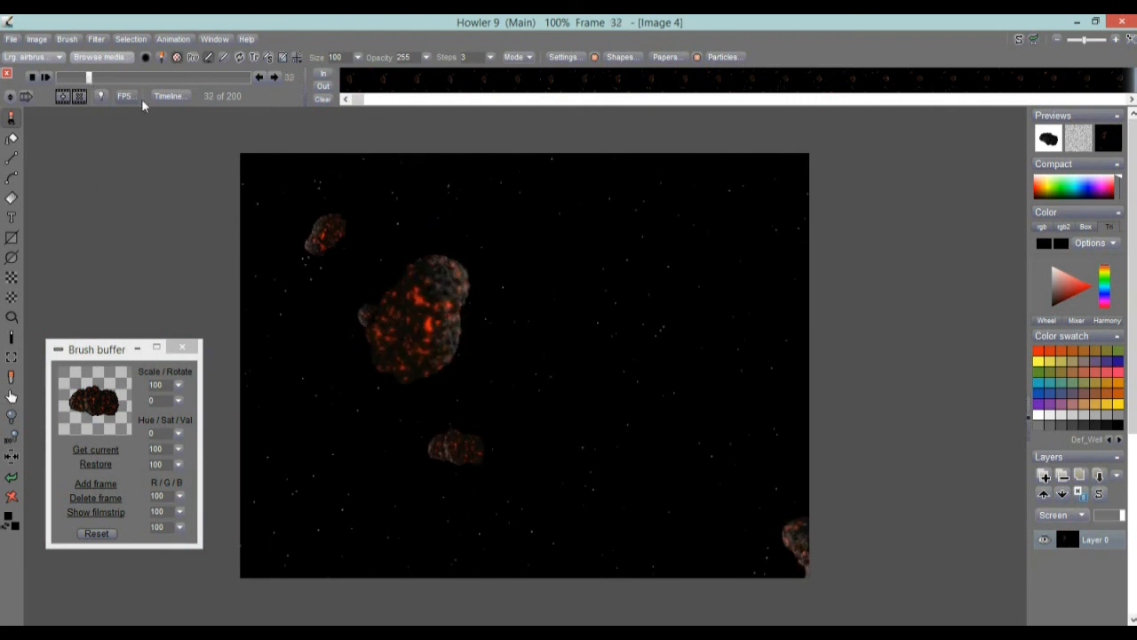
pyautogui.click(124, 95)
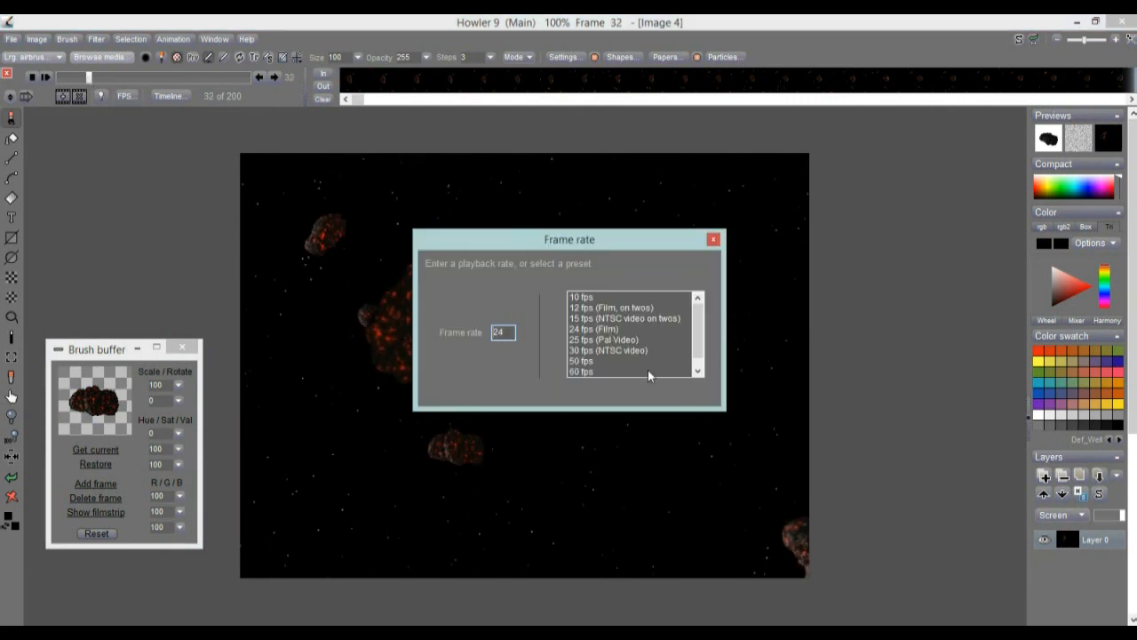
pyautogui.click(582, 352)
pyautogui.click(713, 240)
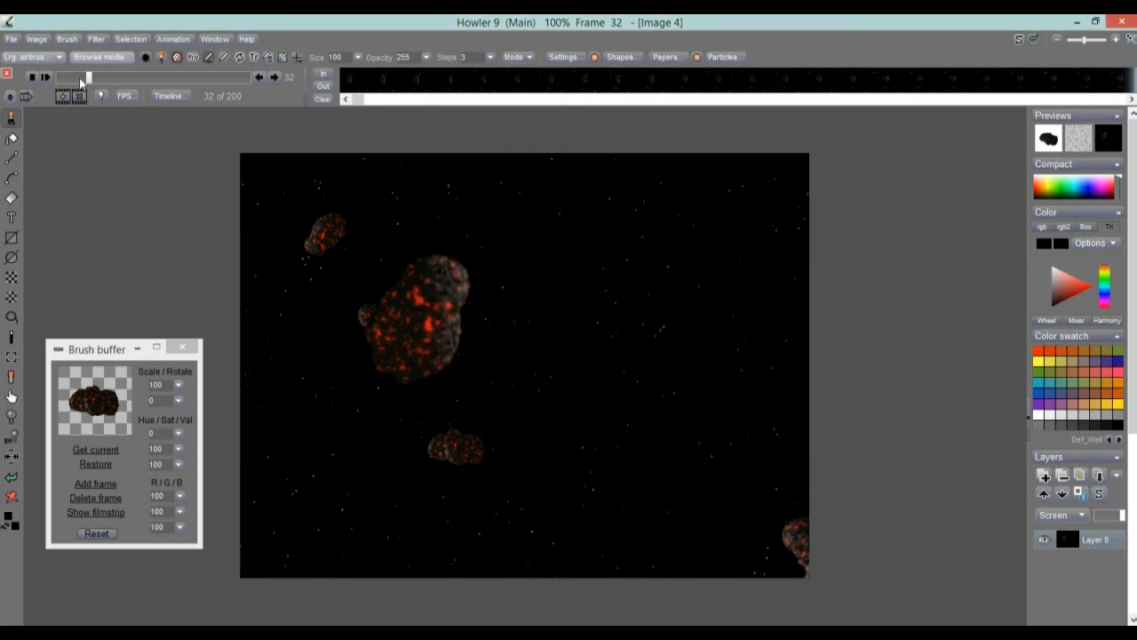
# Return to frame 0 and play the finished animation to review it.
pyautogui.moveTo(80, 79); pyautogui.dragTo(33, 105)
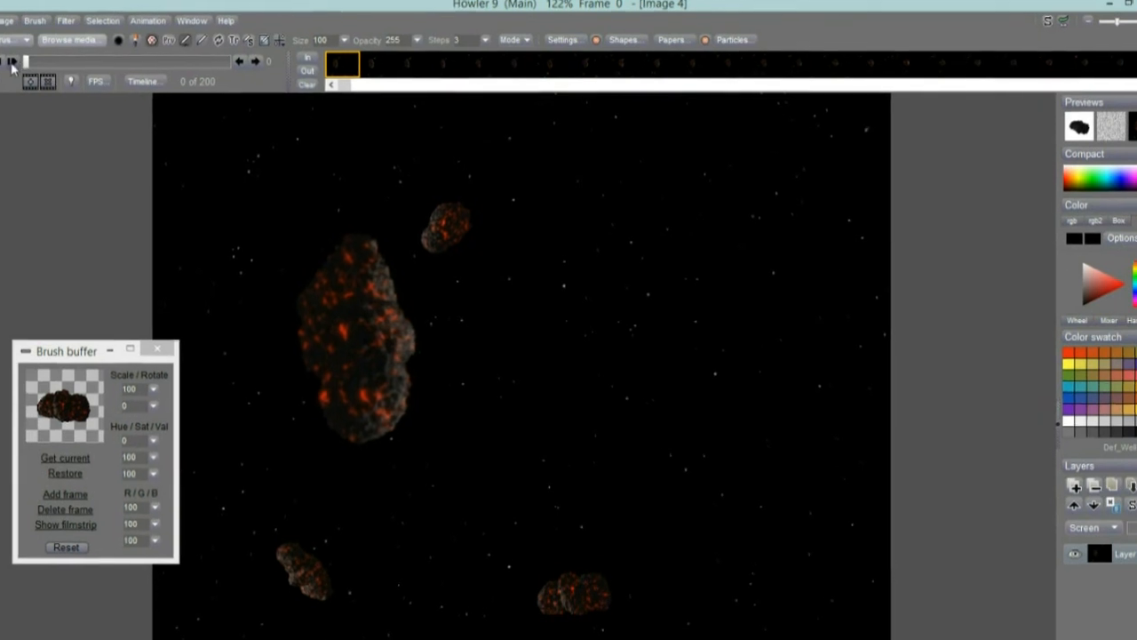
pyautogui.click(0, 57)
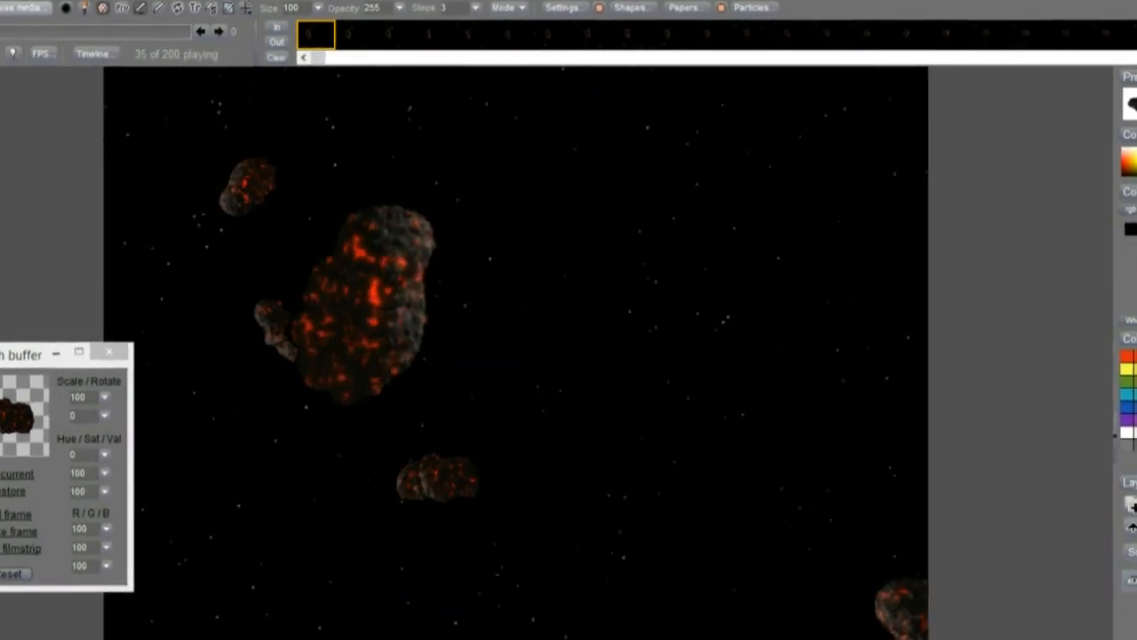